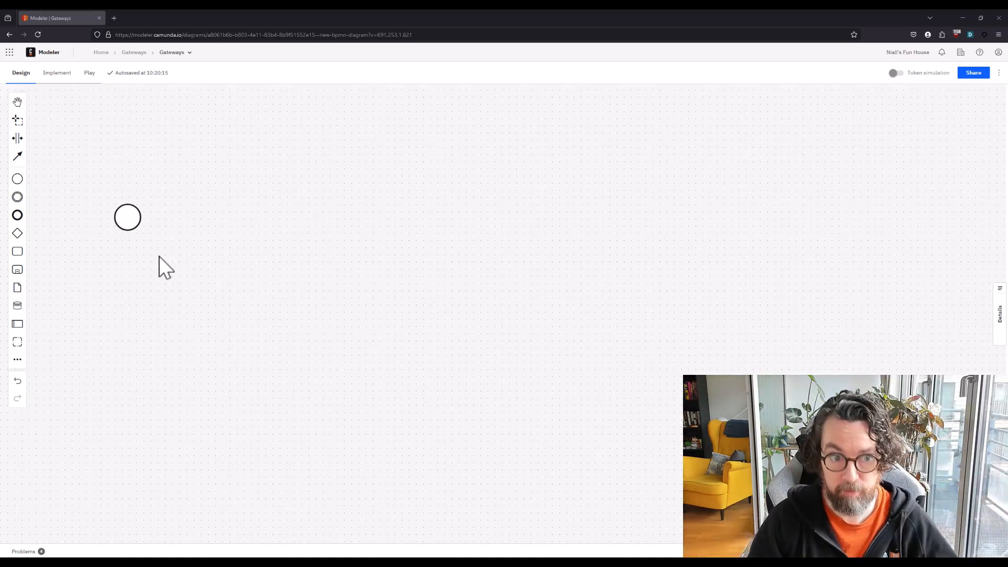
Label the start event "Start Process"
click(130, 218)
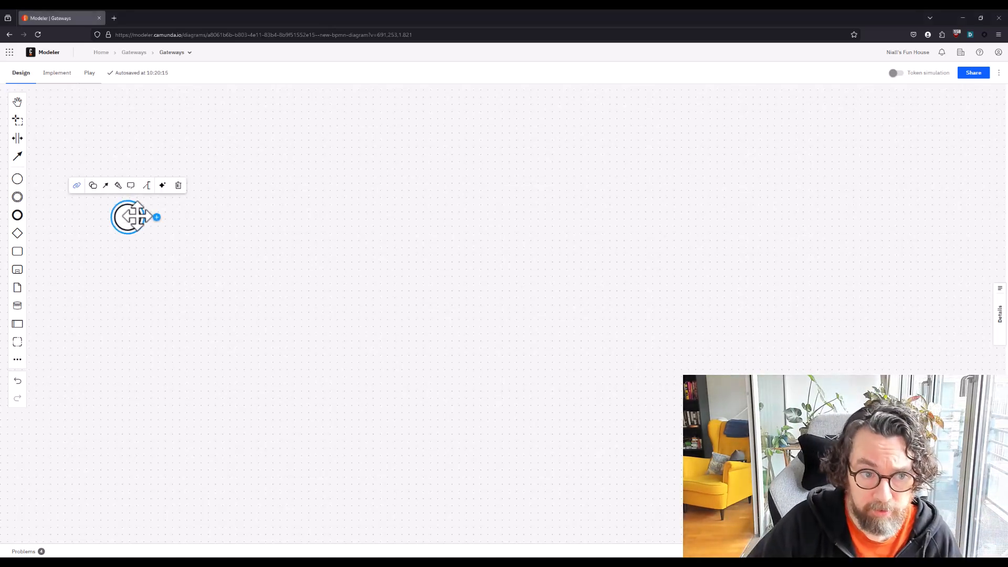
double_click(125, 220)
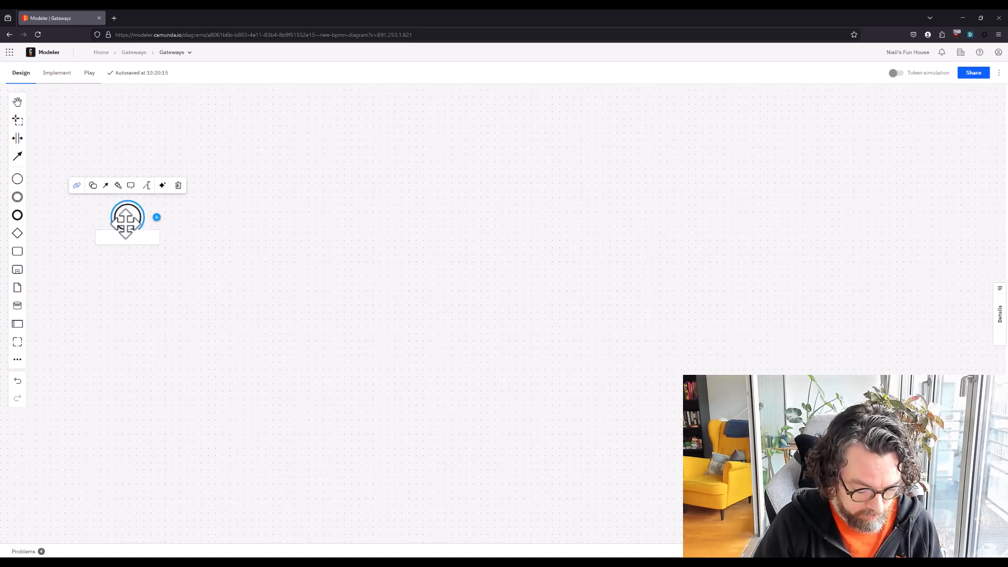
text(Start Proces)
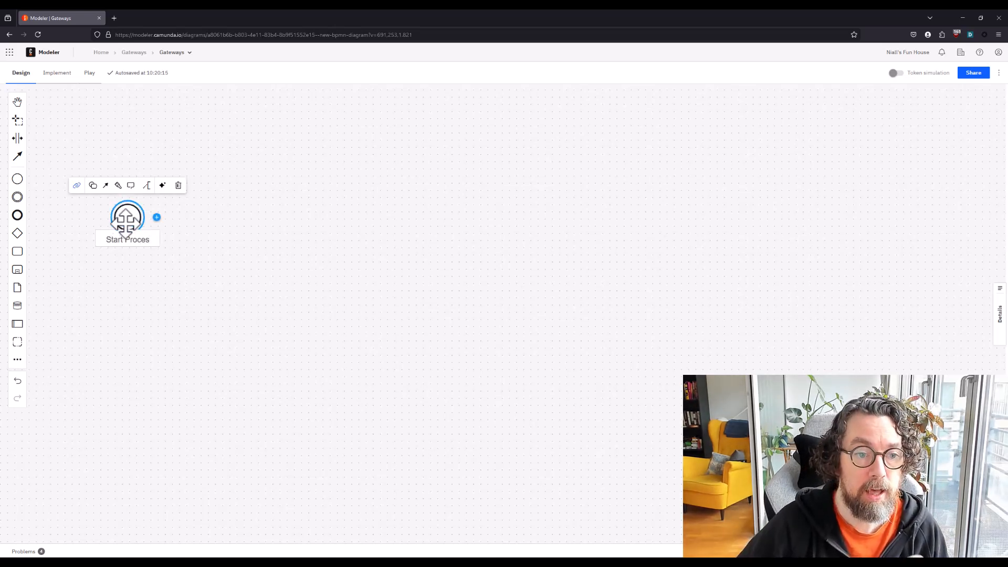
text(s)
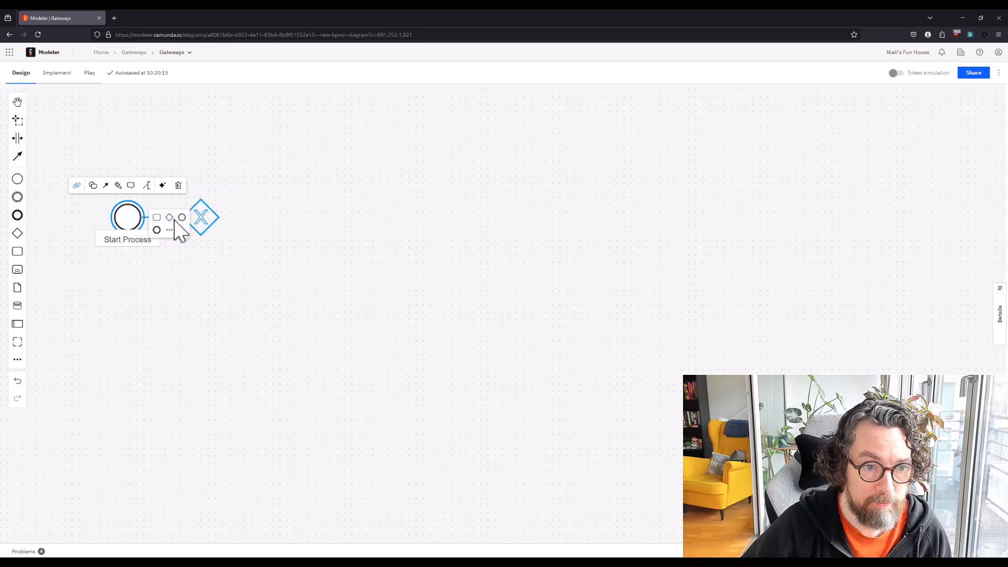
Append an exclusive gateway after the start event and label it "Is Email Required"
click(175, 221)
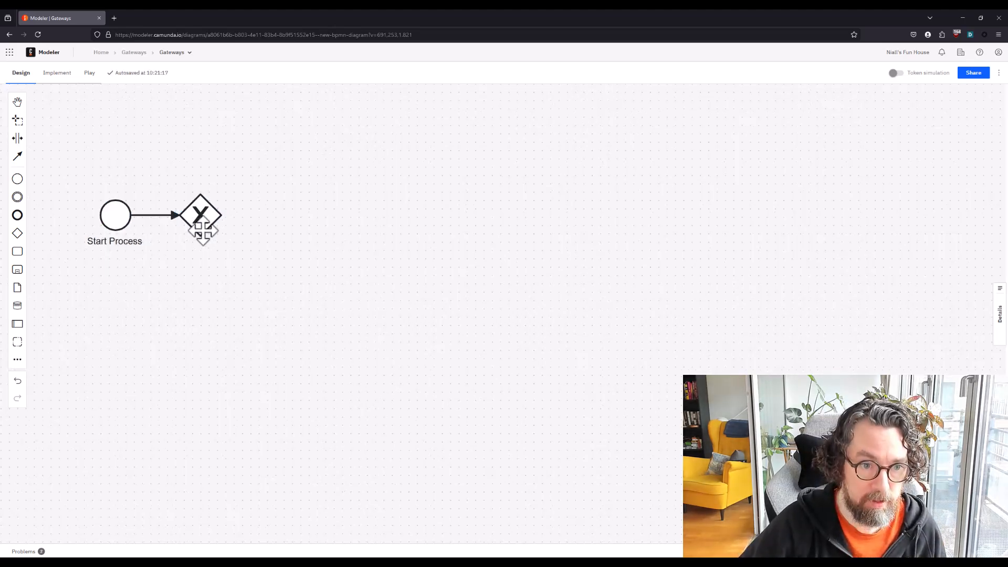
scroll(203, 230, up, 2)
drag(244, 268, 280, 320)
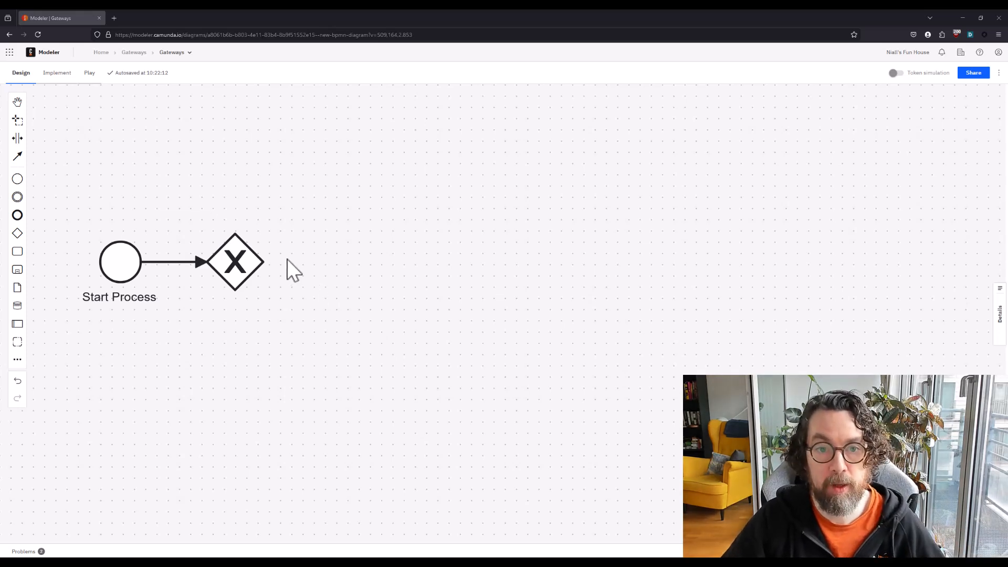
double_click(250, 256)
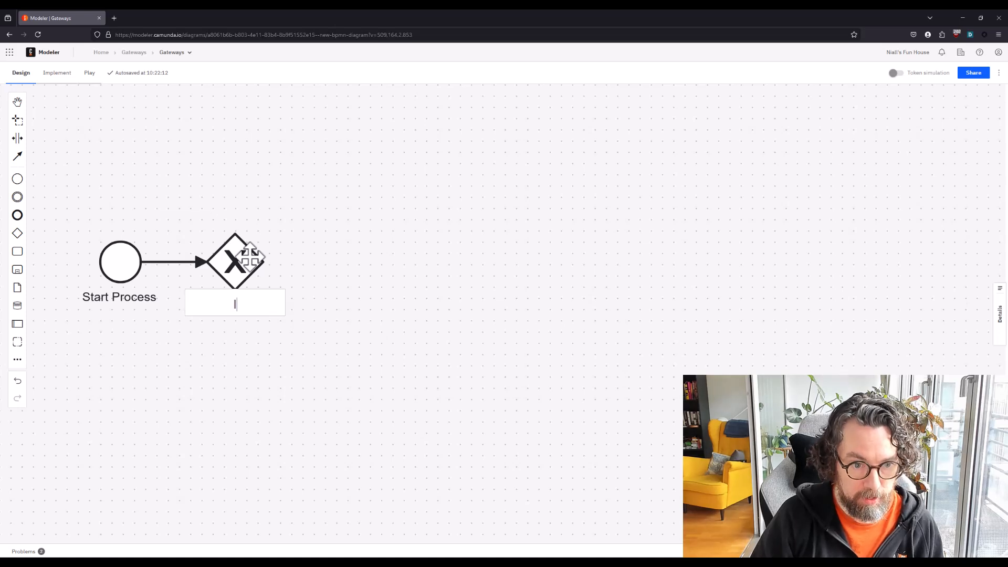
text(Is Email )
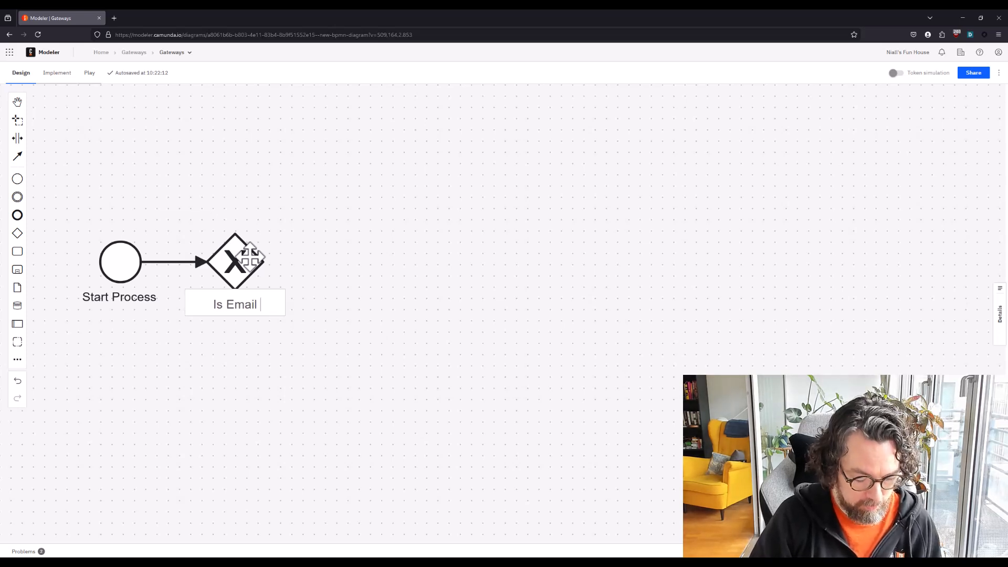
text(Required)
key(Return)
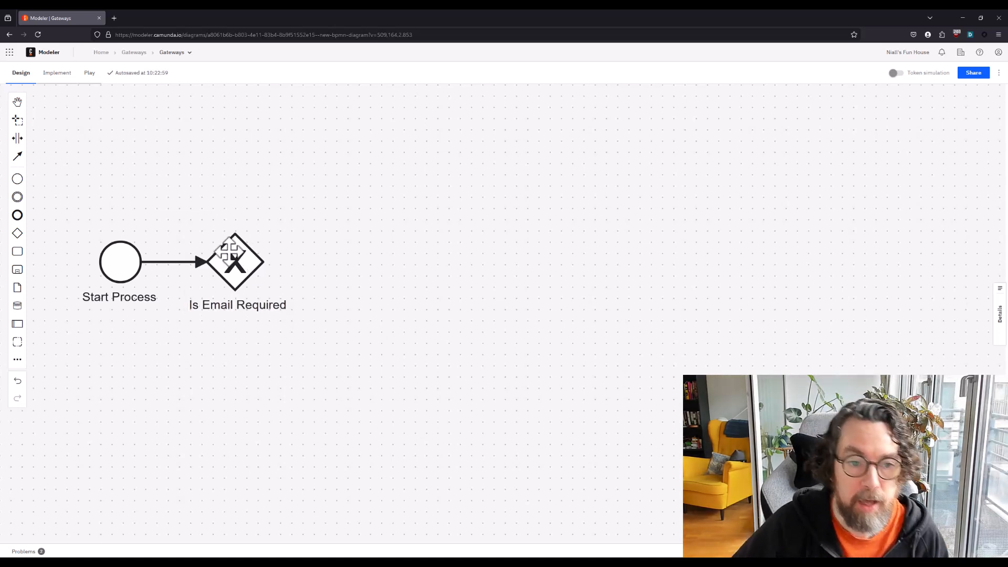
Append a task named "Send Email" to the "Is Email Required" gateway
click(252, 259)
click(287, 262)
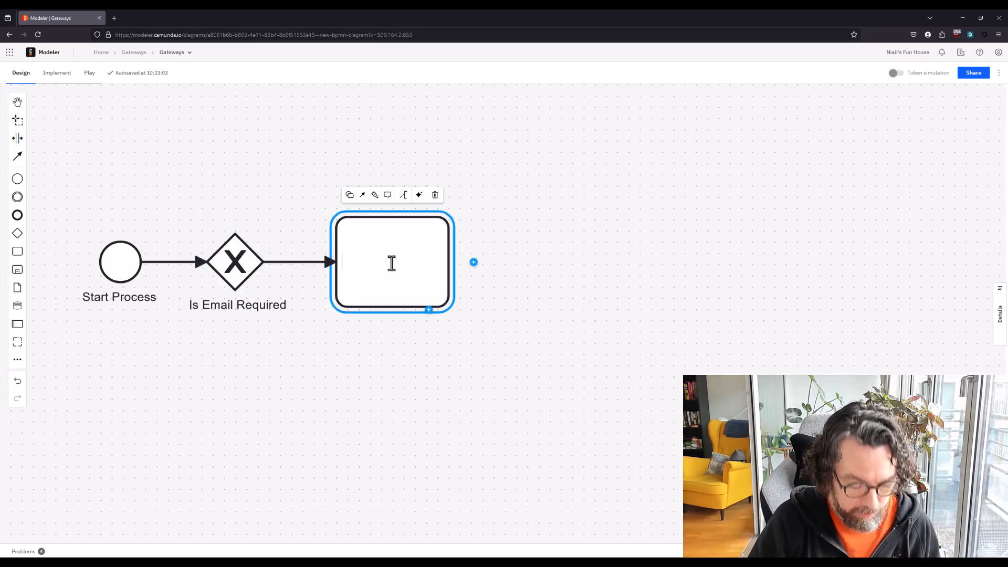
text(Send Email)
key(Return)
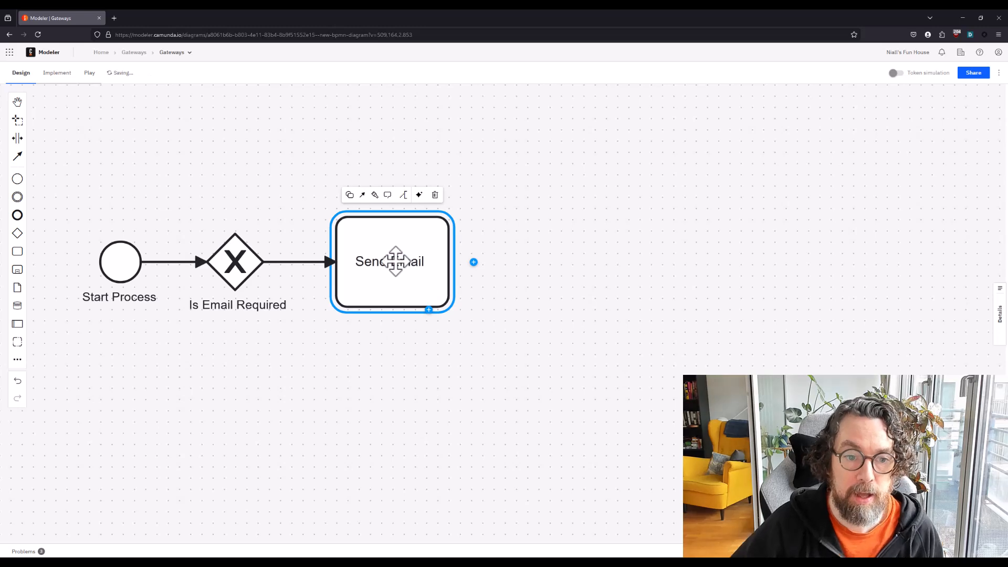
Append a second task named "Send Fax" to the gateway as an alternative branch below Send Email
click(245, 273)
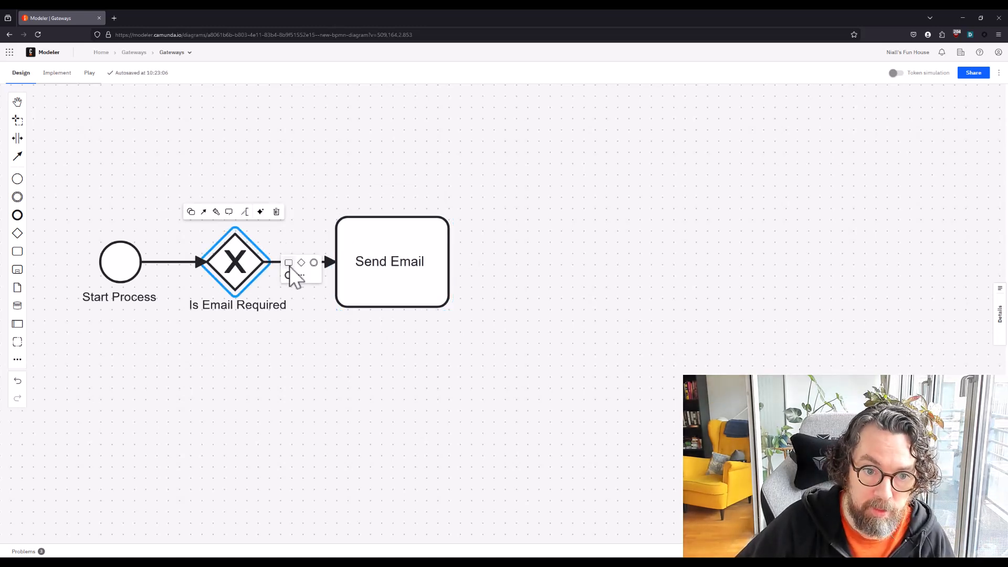
click(289, 266)
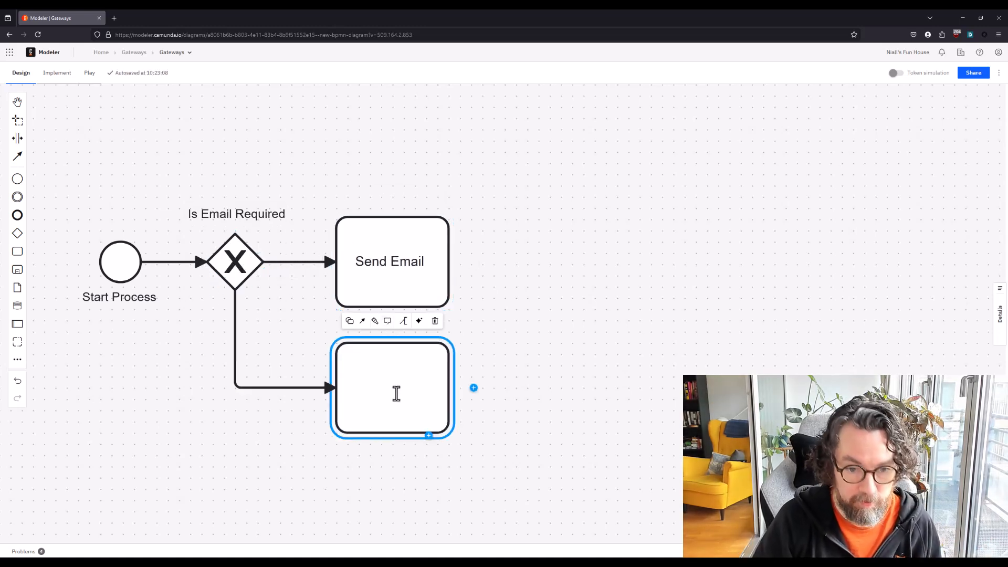
text(Send Fa)
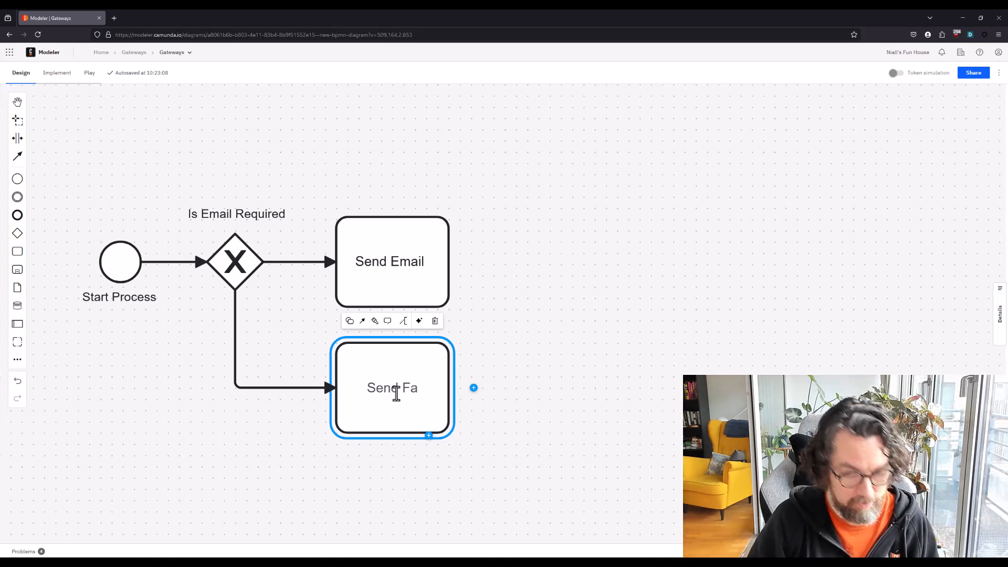
text(x)
key(Return)
click(554, 292)
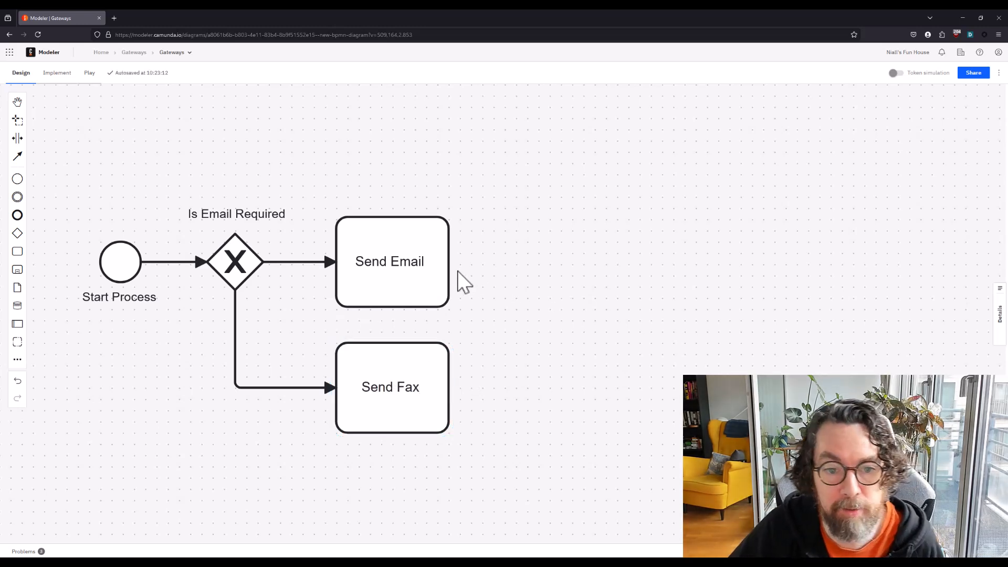
Change the Send Email task to a user task and the Send Fax task to a service task
click(412, 262)
click(350, 195)
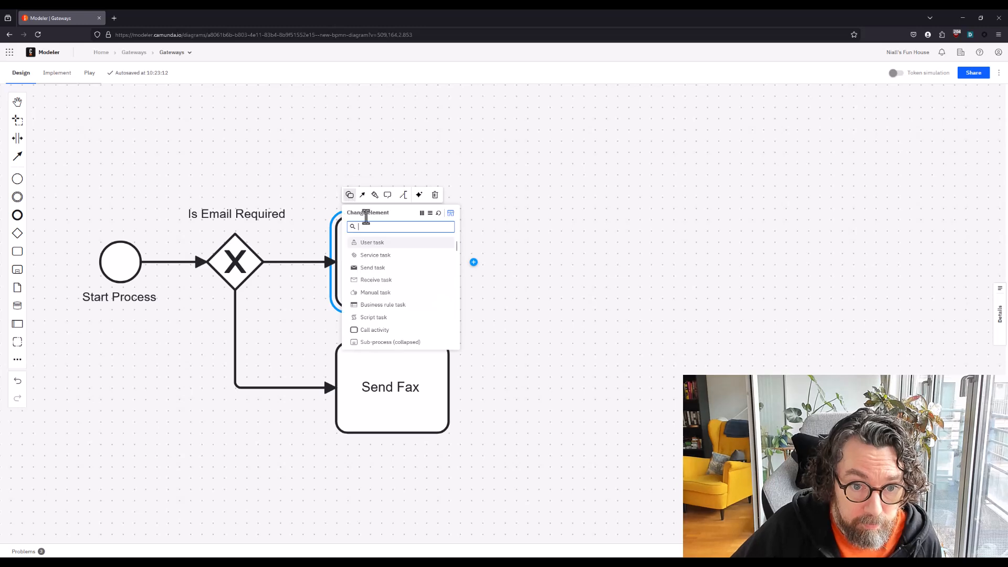
click(371, 243)
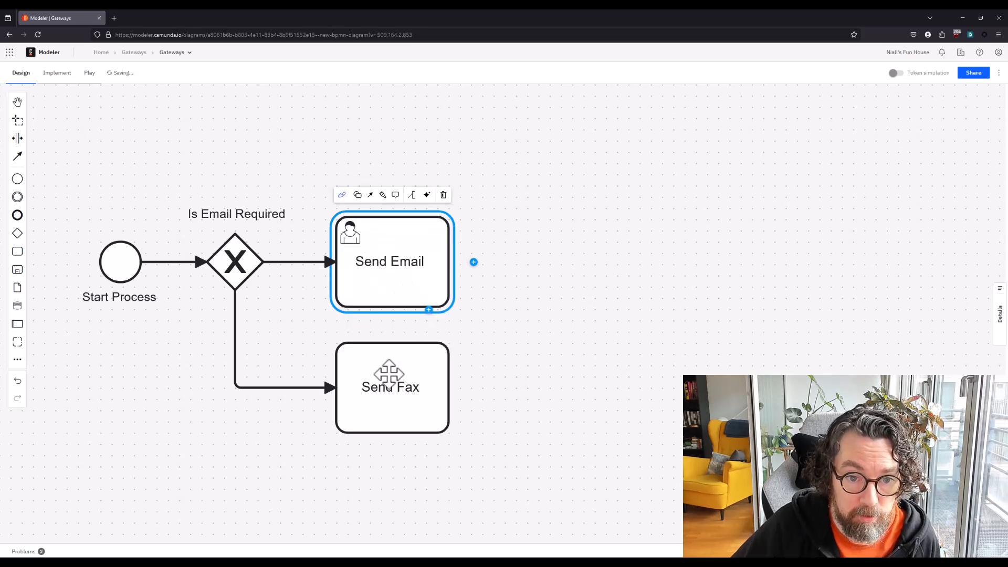
click(389, 374)
click(350, 321)
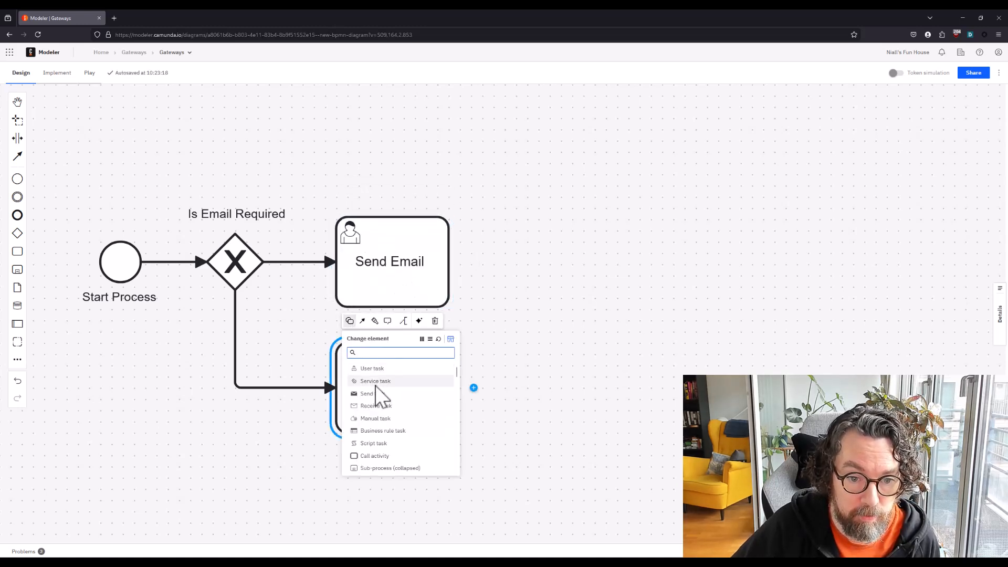
click(375, 382)
click(292, 321)
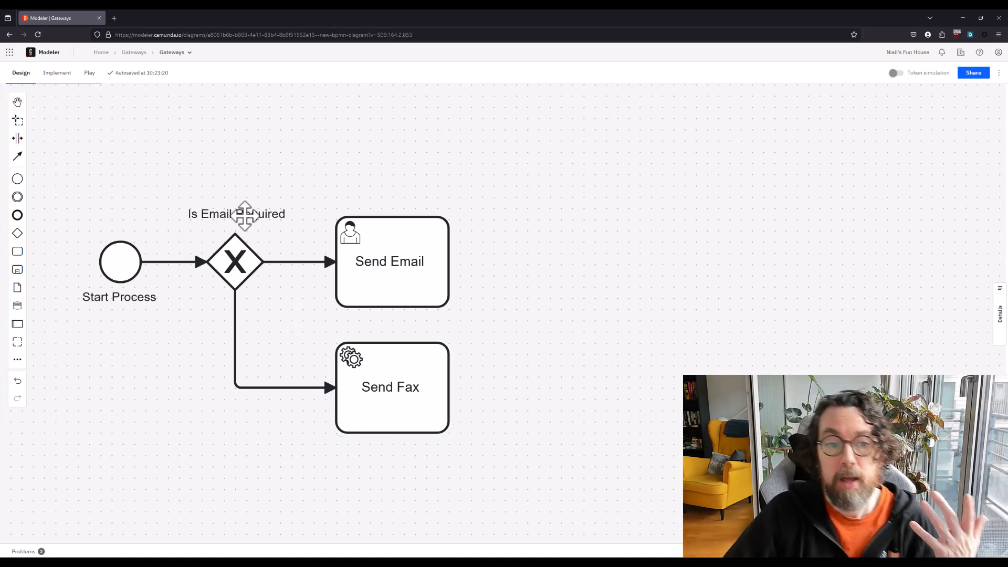
Widen the space between the gateway and its tasks, and label the flow to Send Email "Yes" and the flow to Send Fax "No"
click(17, 139)
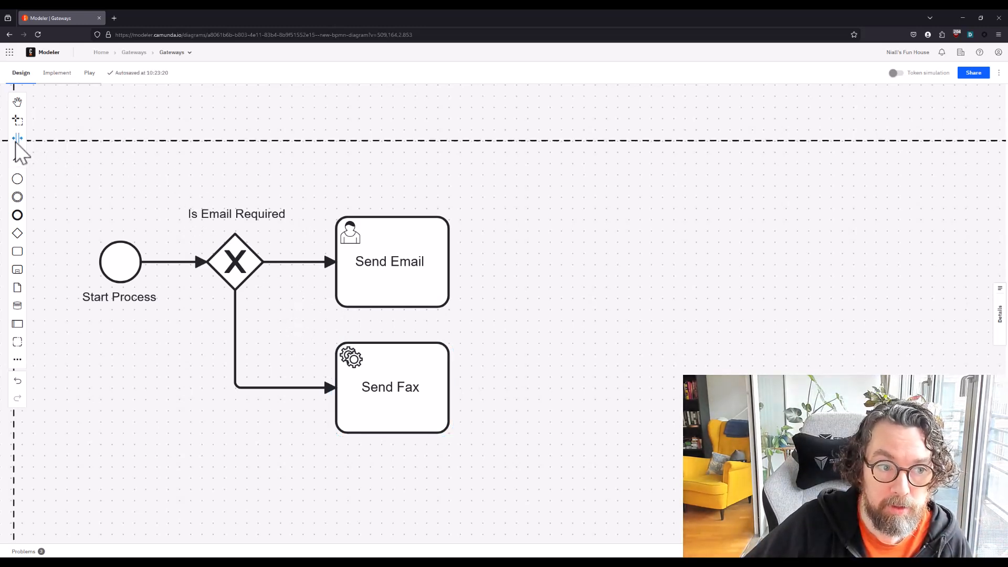
drag(314, 189, 347, 189)
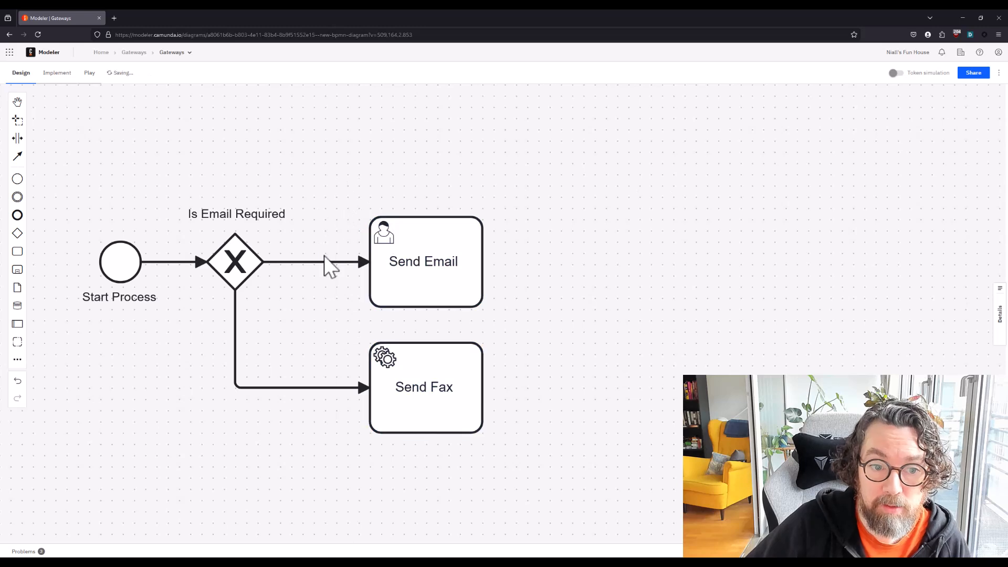
double_click(313, 262)
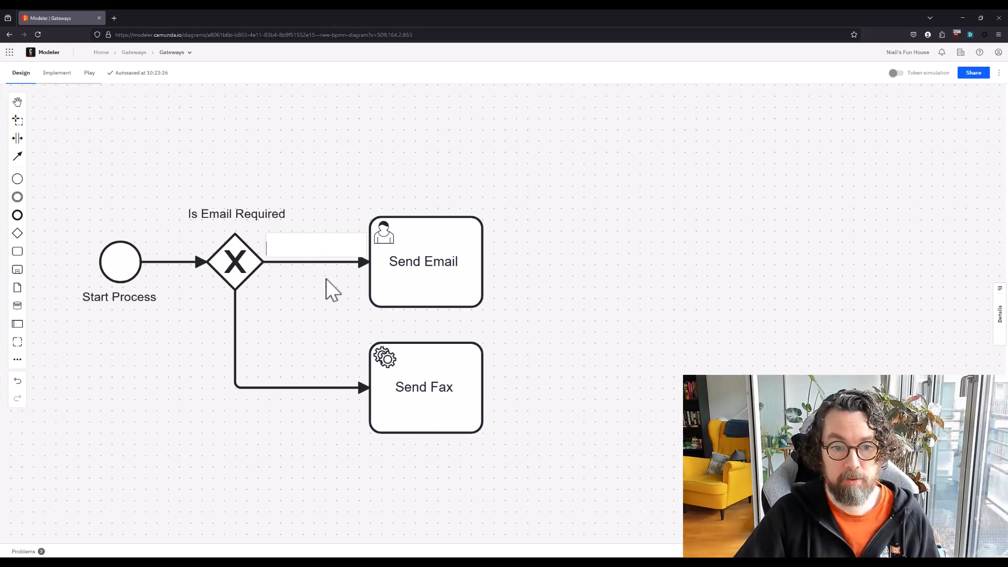
text(Yes)
key(Return)
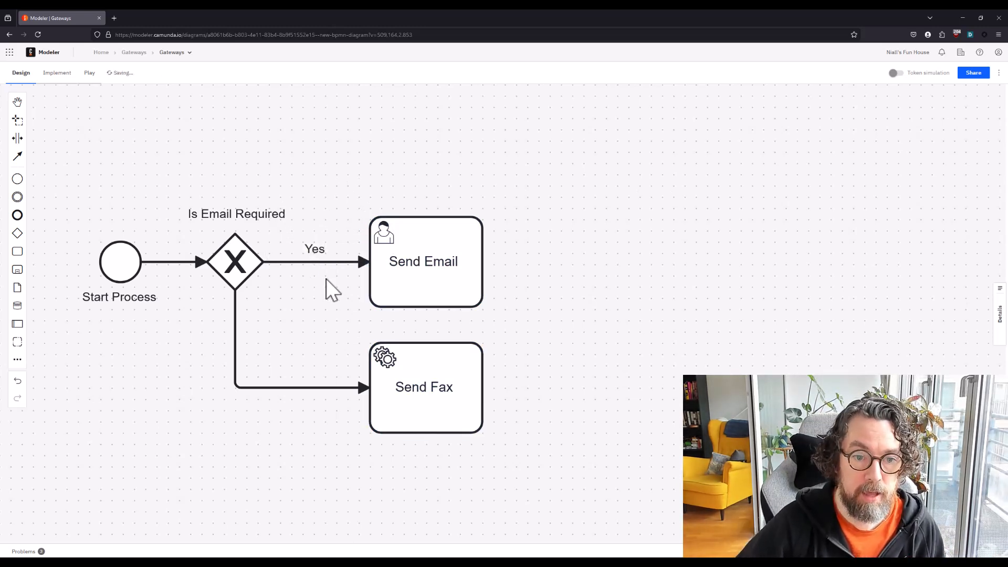
double_click(308, 394)
text(No)
key(Return)
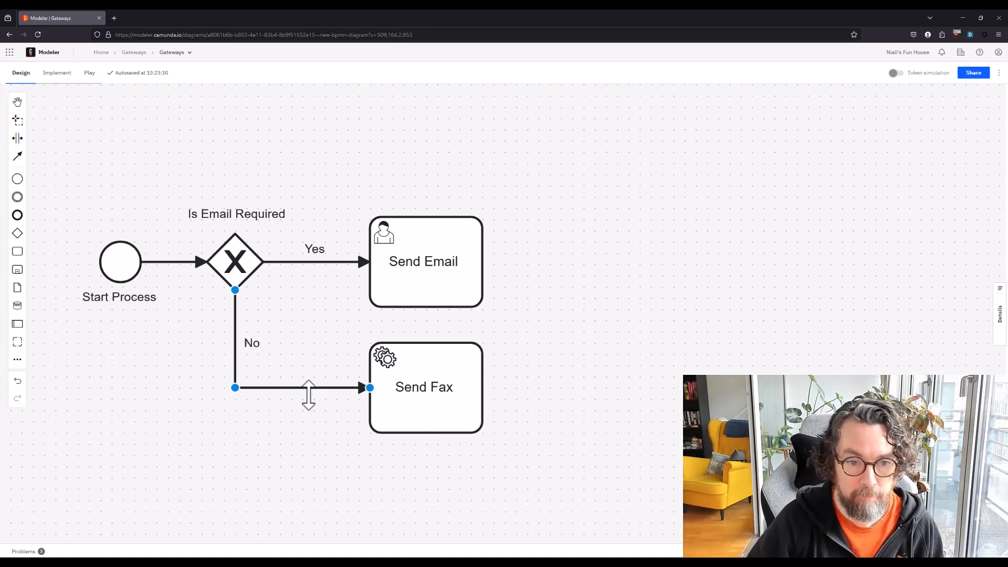
Run the token simulation through the Yes branch and the No branch of the gateway, and leave simulation mode
click(895, 73)
click(100, 241)
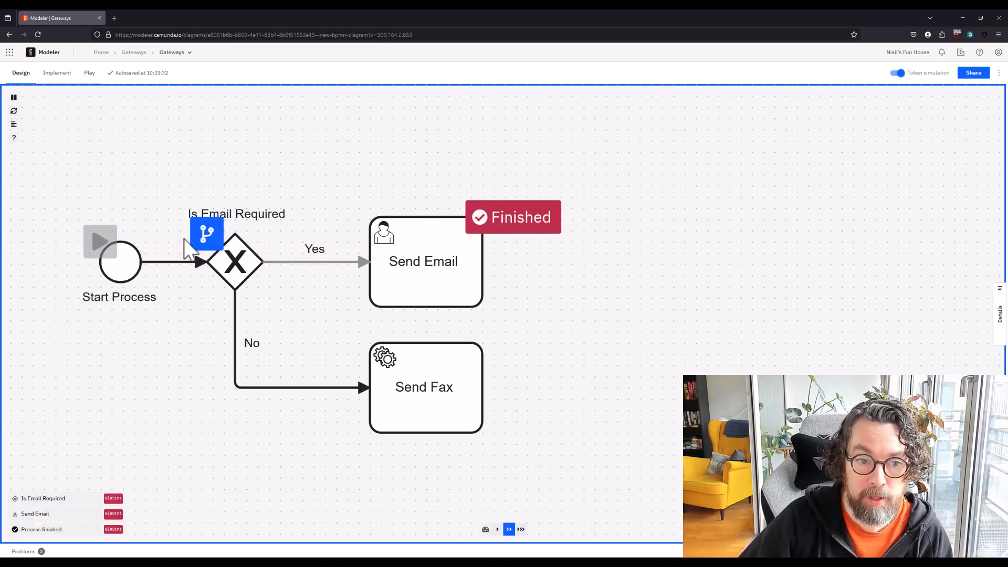
click(91, 244)
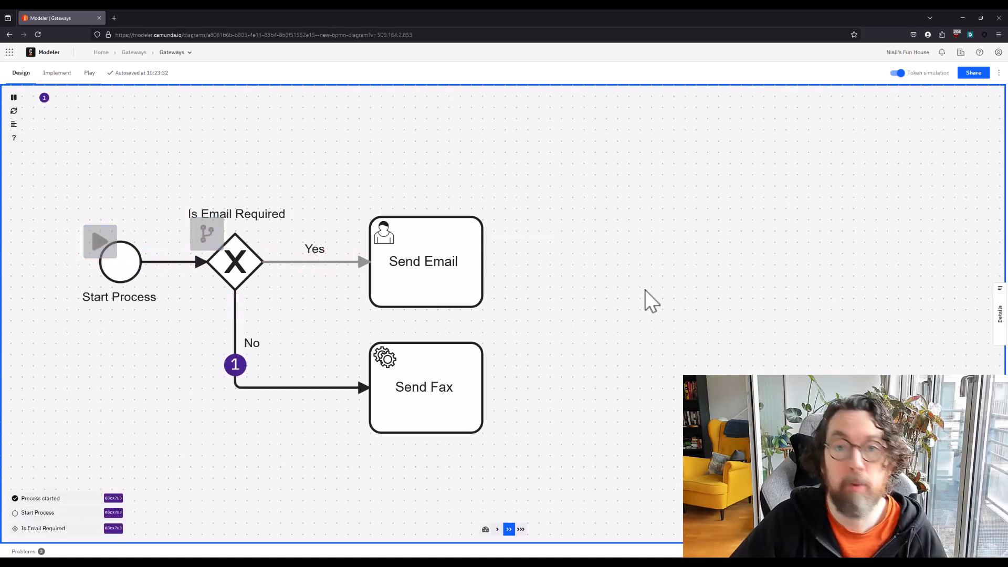
click(898, 73)
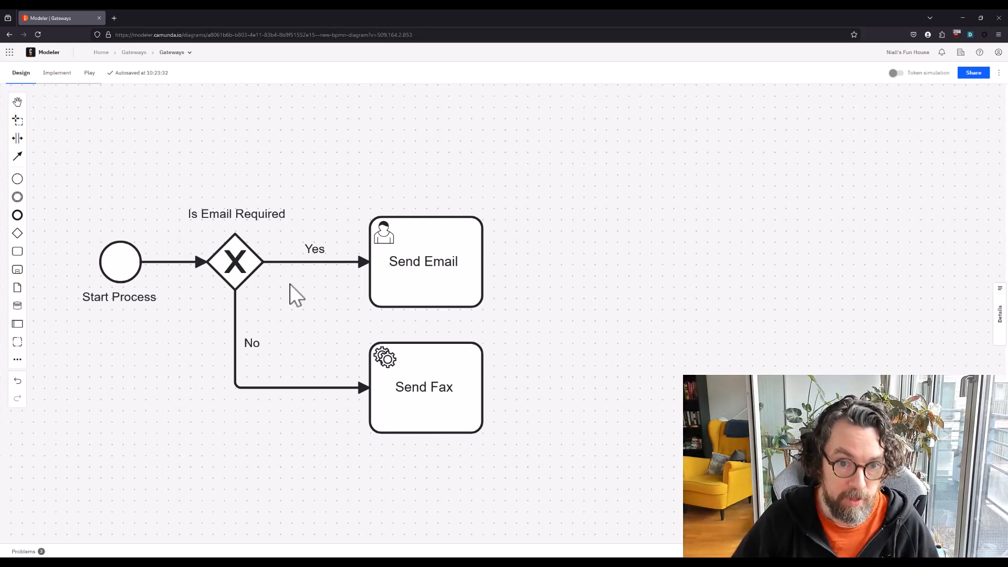
Add a separate user task named "Send Product" in line with Send Email, with a gap between them
drag(25, 252, 706, 262)
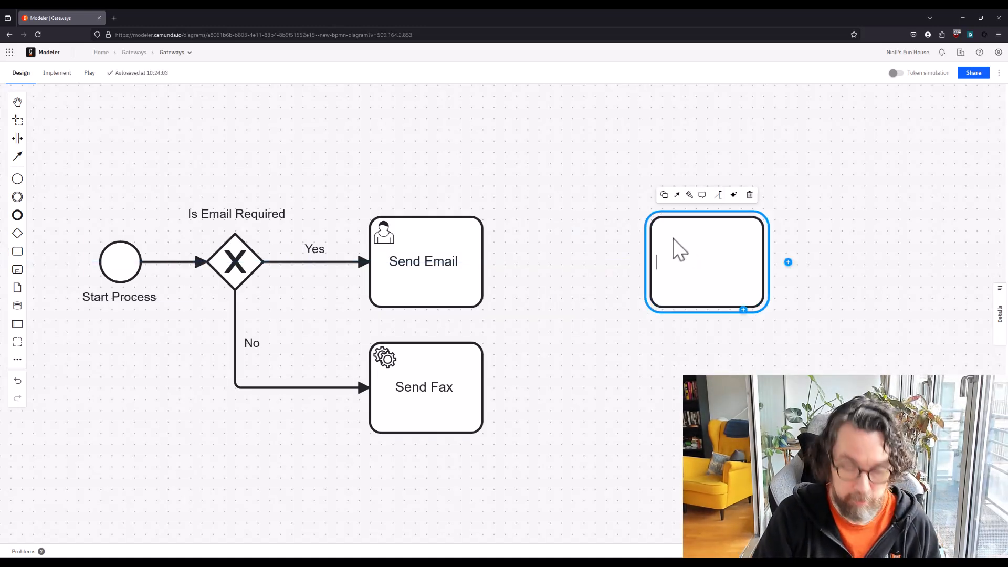
text(Send Product)
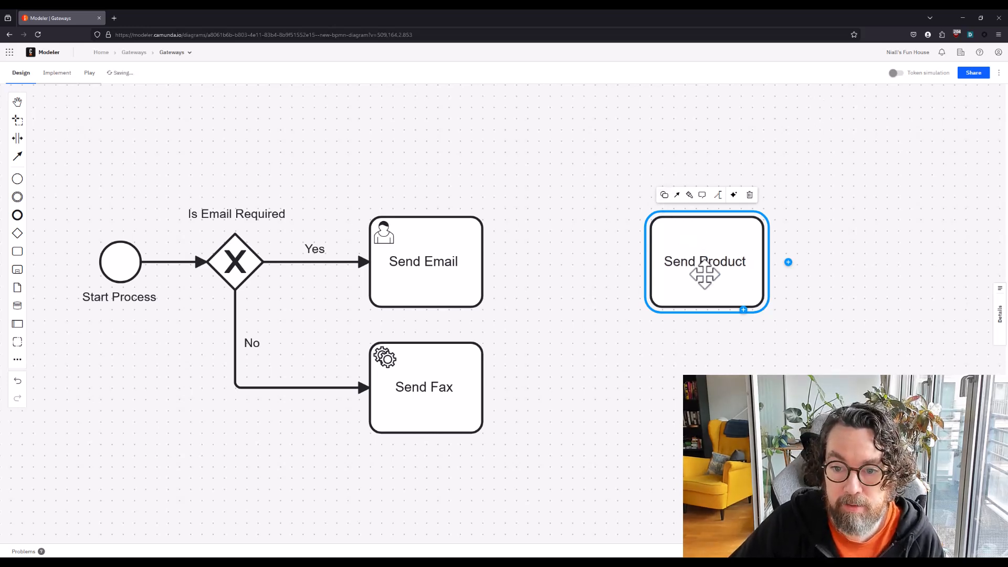
click(665, 195)
click(692, 243)
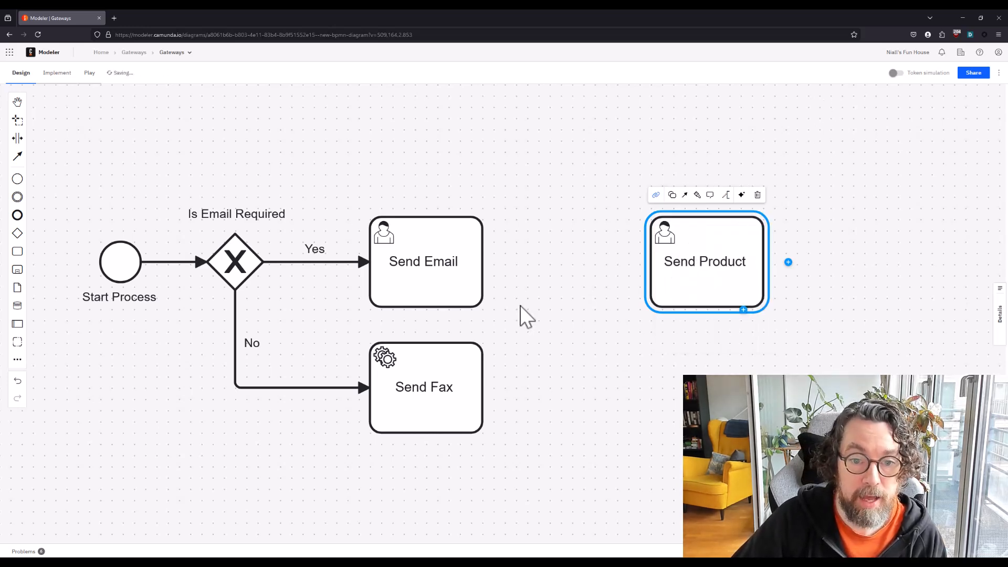
click(524, 315)
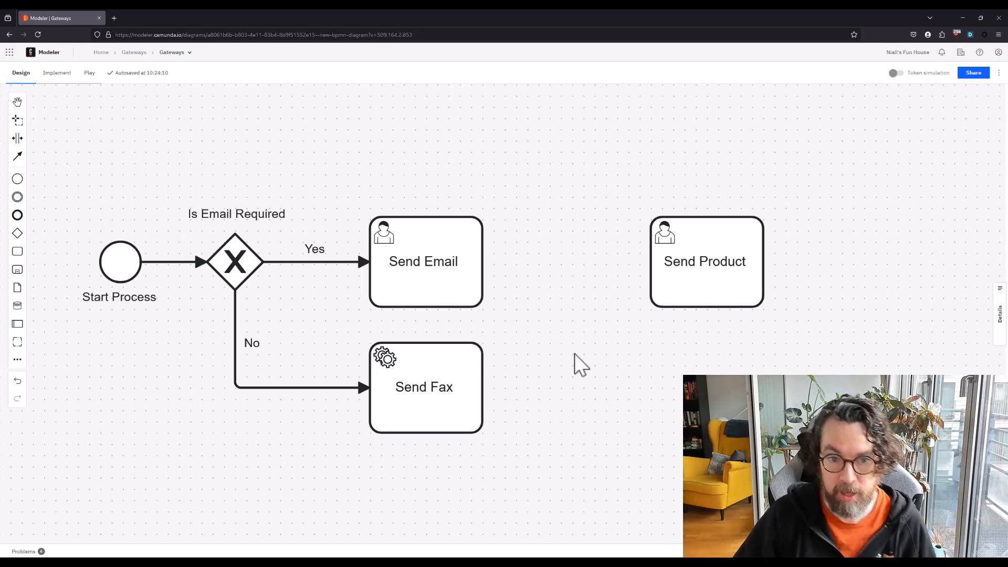
click(439, 275)
click(447, 381)
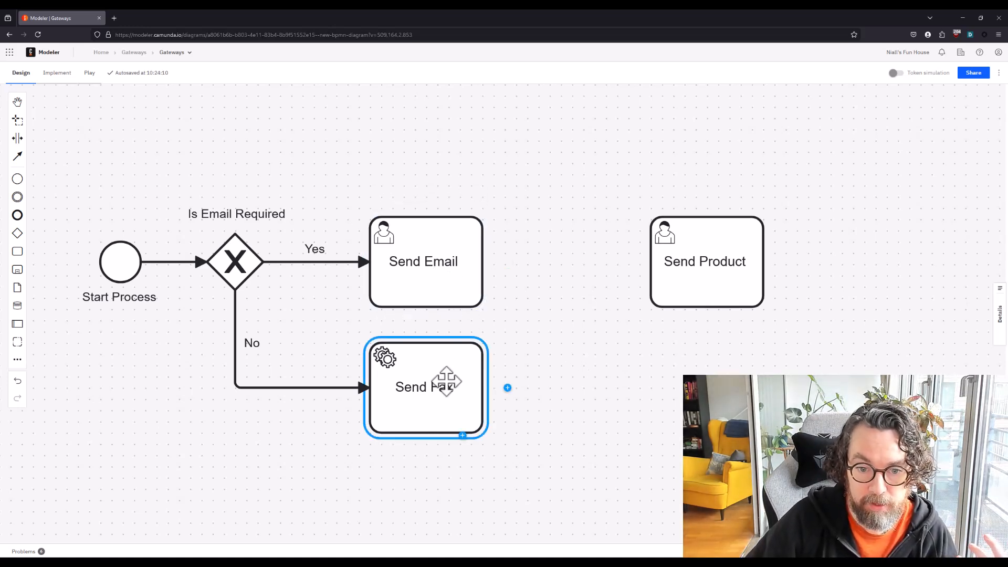
click(444, 266)
click(446, 365)
click(736, 270)
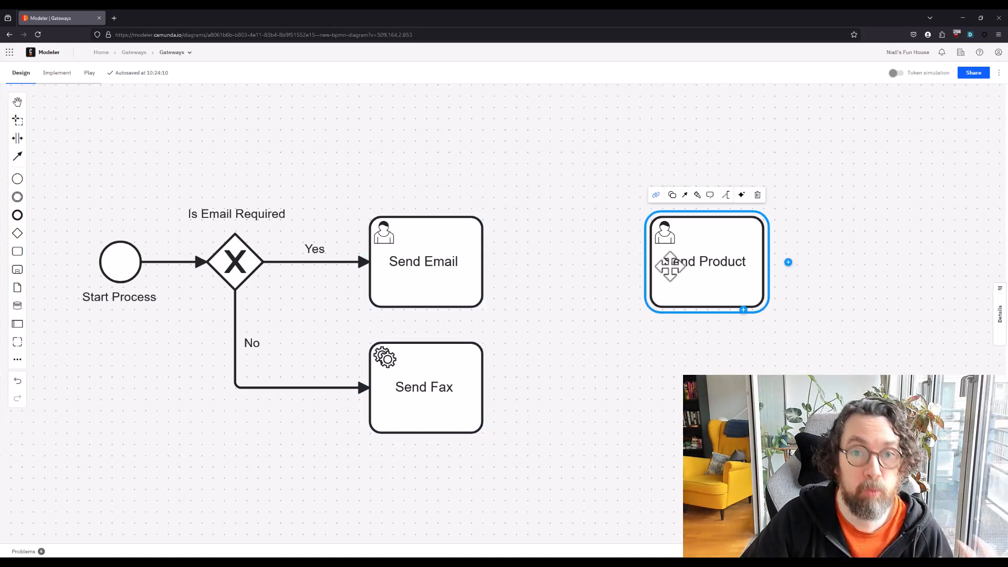
click(516, 172)
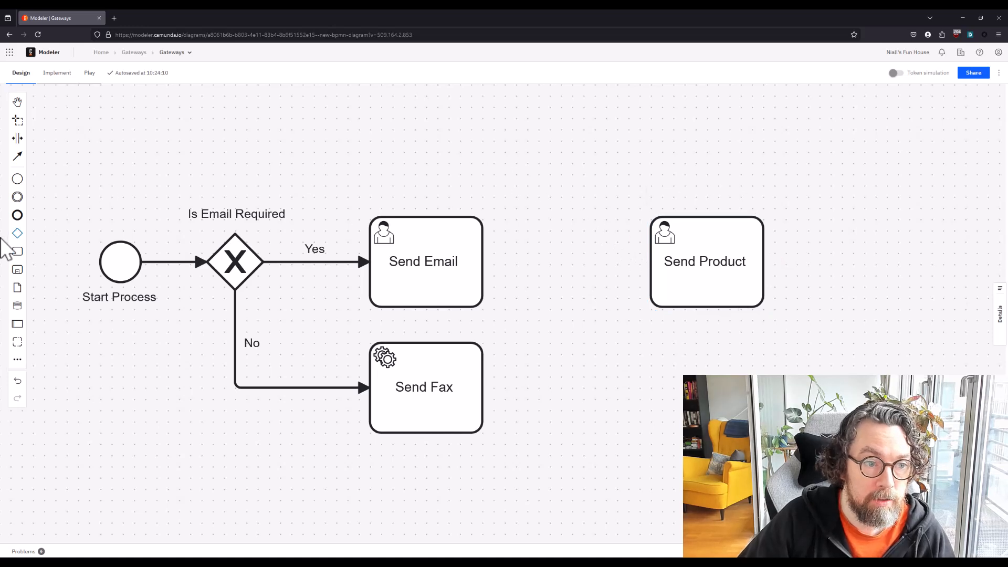
click(236, 266)
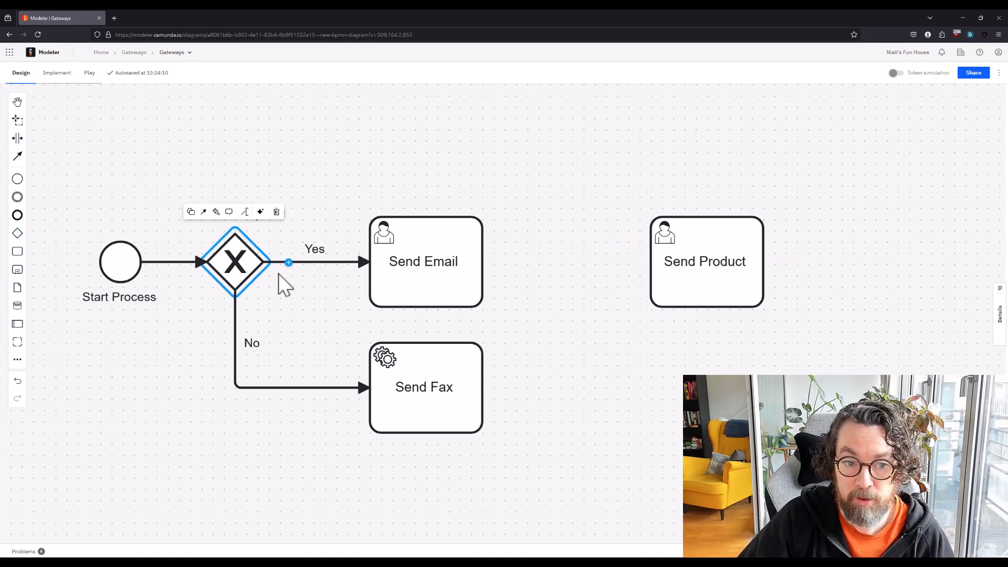
Add a second exclusive gateway between Send Email and Send Product, and connect Send Email to it
click(153, 360)
click(18, 233)
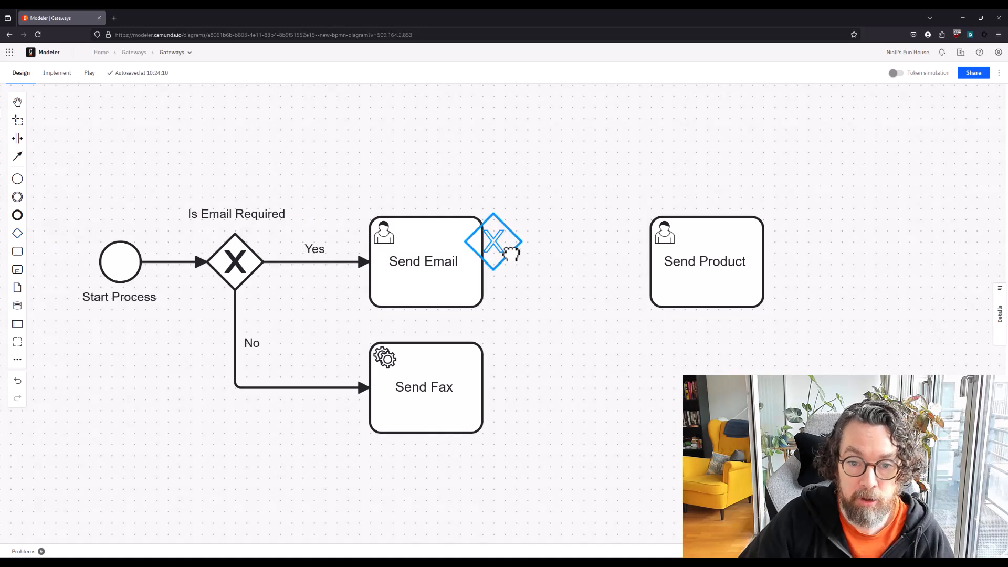
click(571, 261)
click(457, 243)
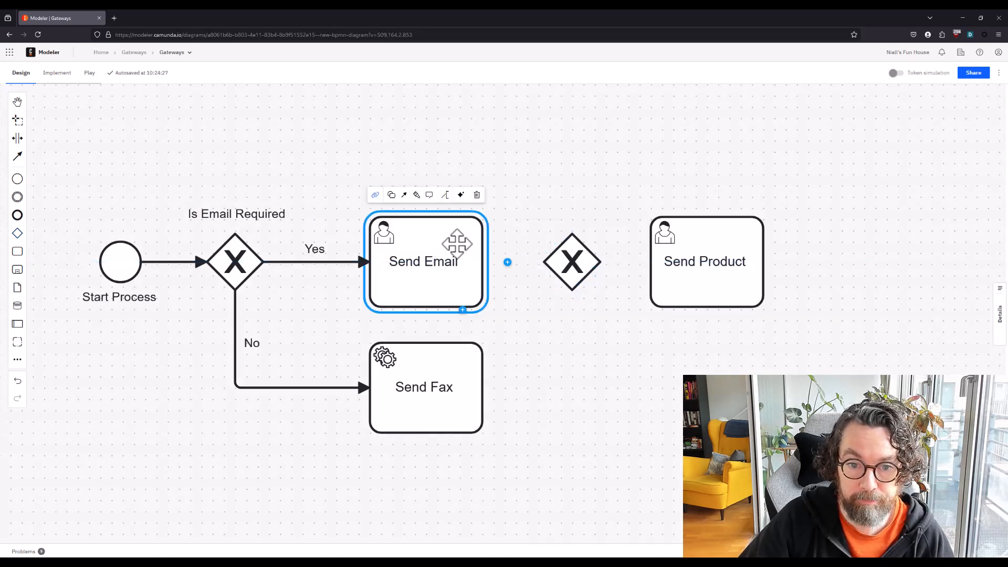
click(407, 194)
click(565, 260)
Connect Send Fax to the second gateway, and connect that gateway to Send Product
click(449, 363)
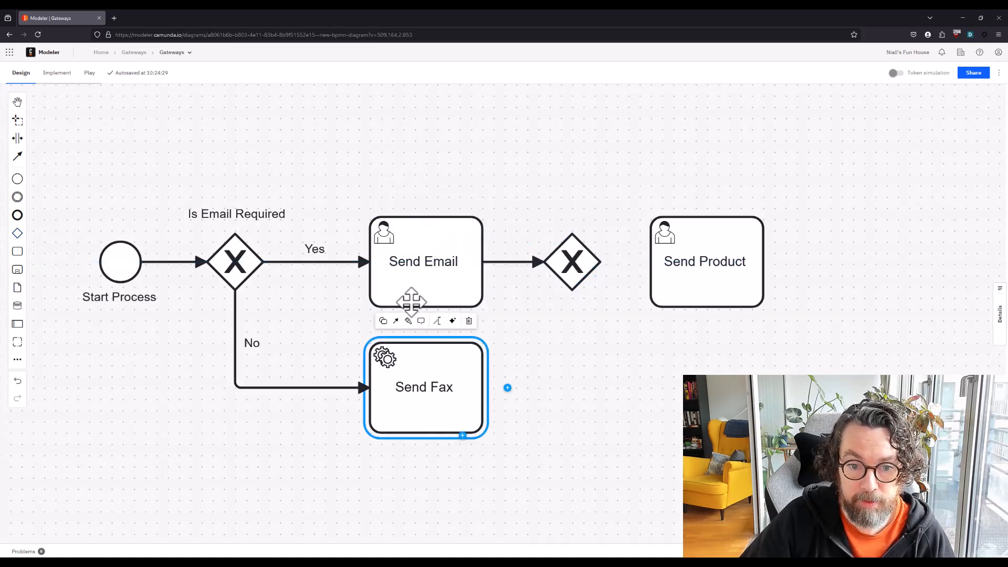
click(399, 323)
click(580, 263)
click(585, 248)
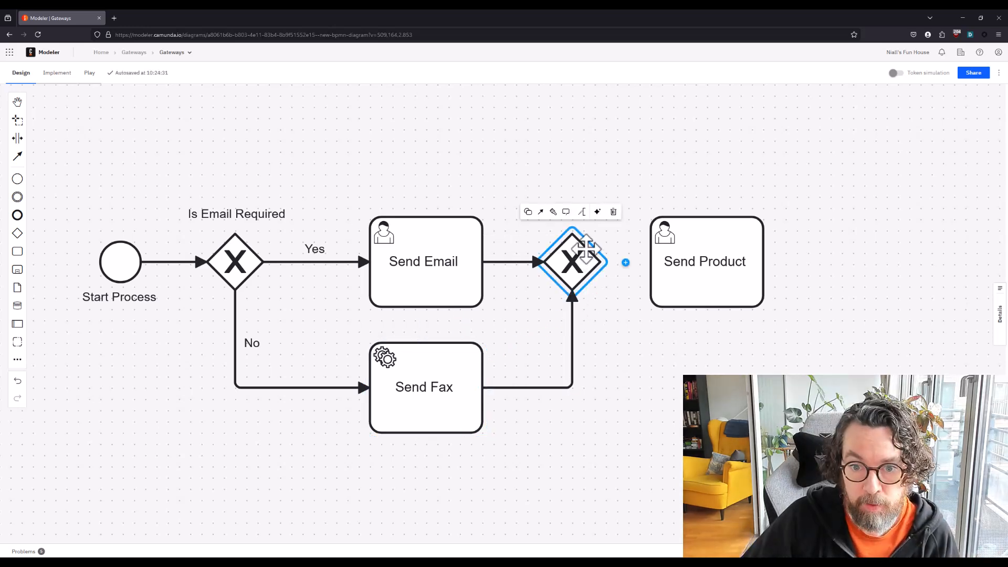
click(539, 212)
click(682, 262)
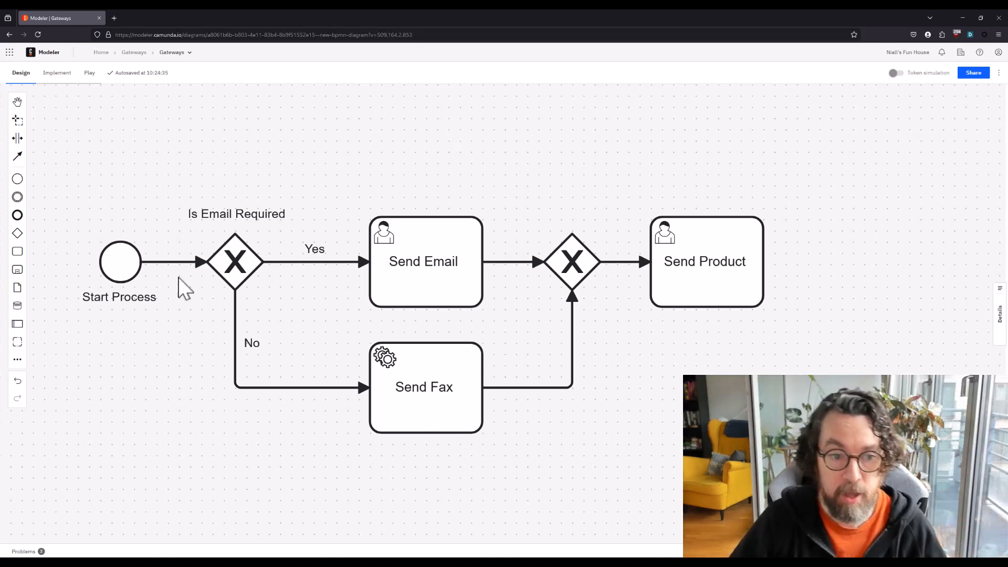
click(231, 258)
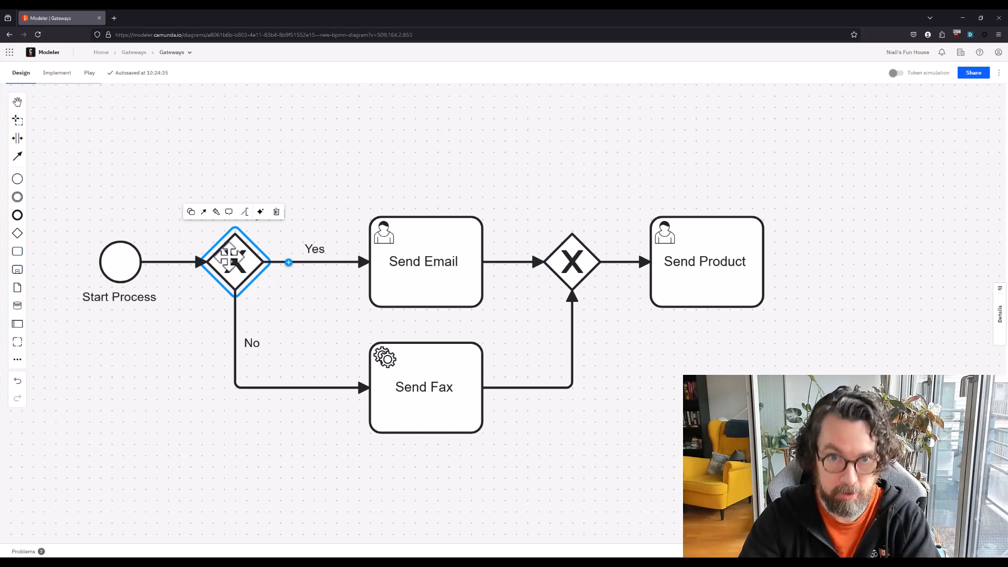
click(317, 257)
click(234, 314)
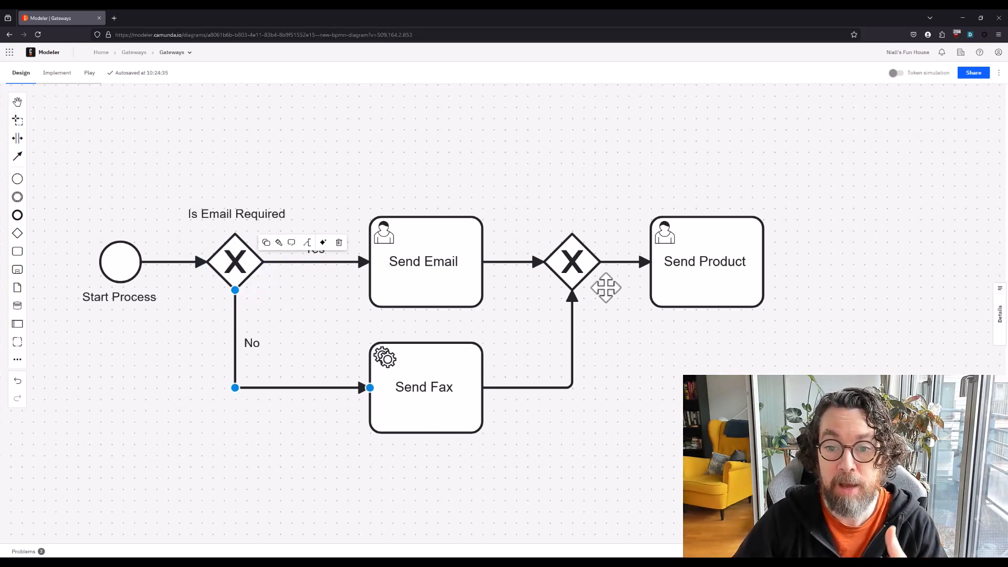
click(622, 262)
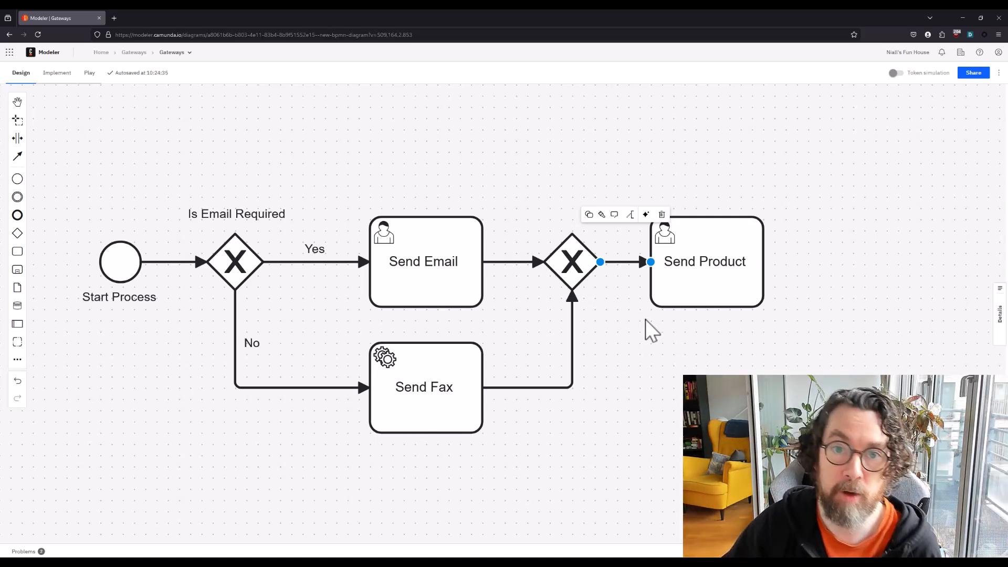
Append an end event after the Send Product task
click(653, 351)
click(717, 285)
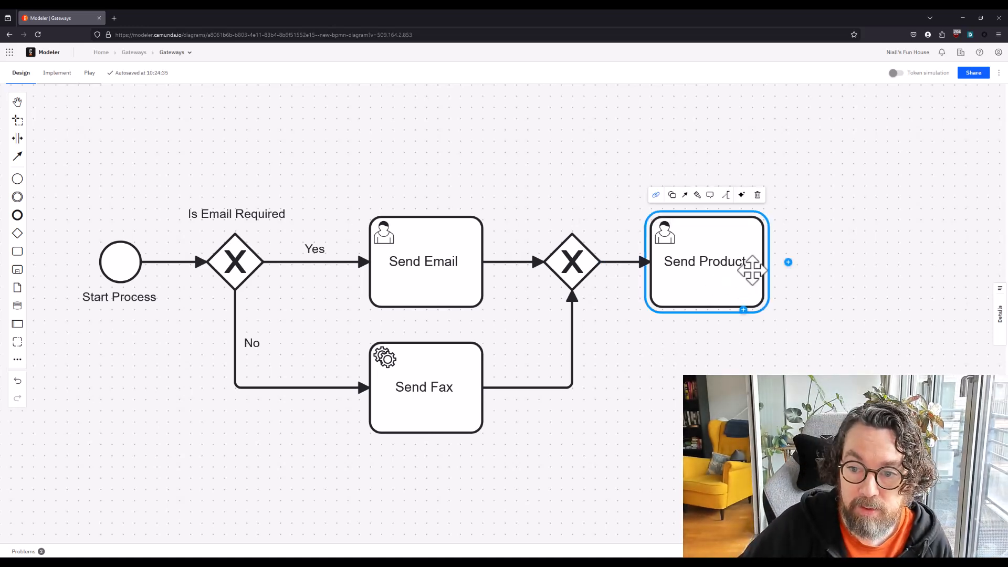
click(789, 275)
click(516, 261)
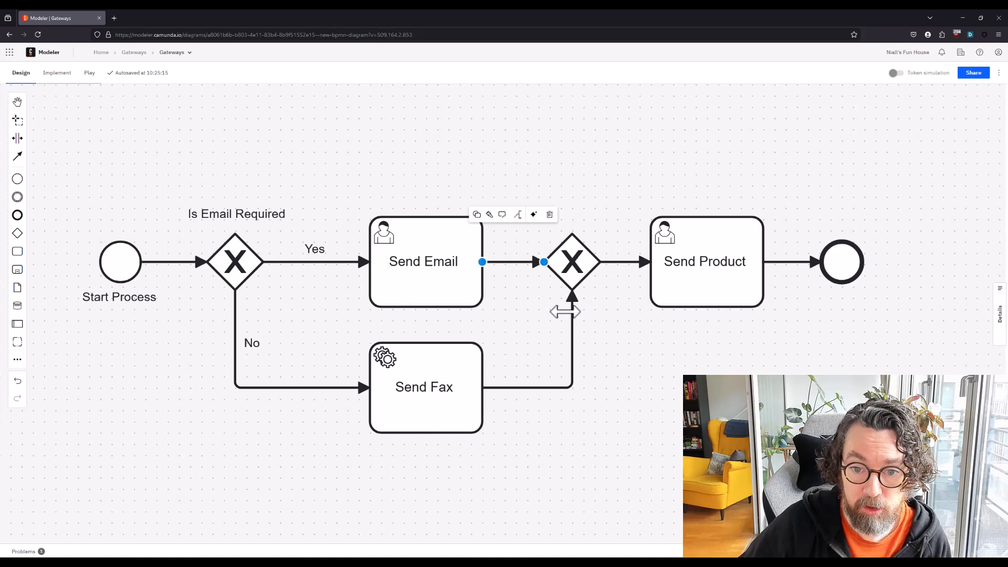
click(571, 310)
click(570, 274)
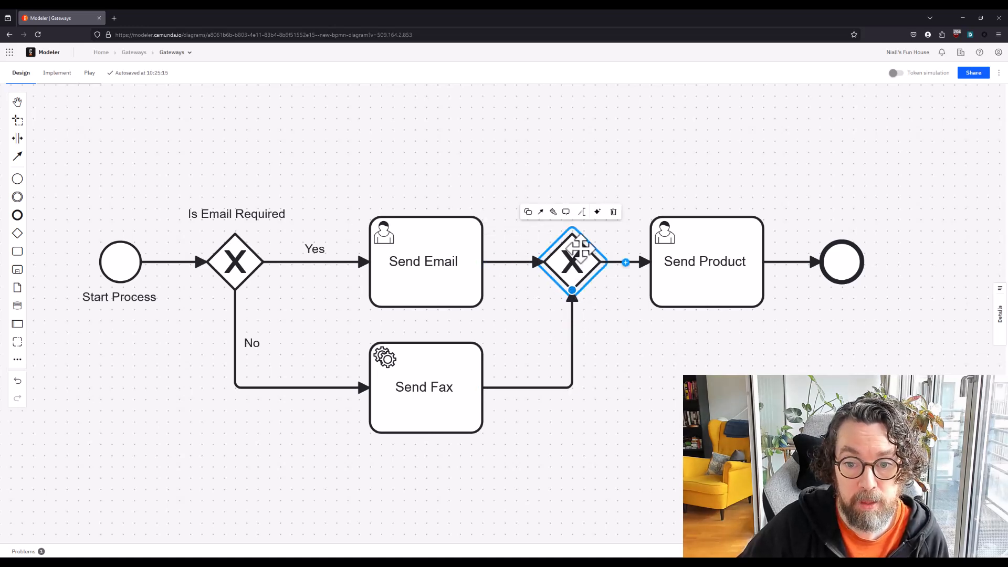
click(646, 206)
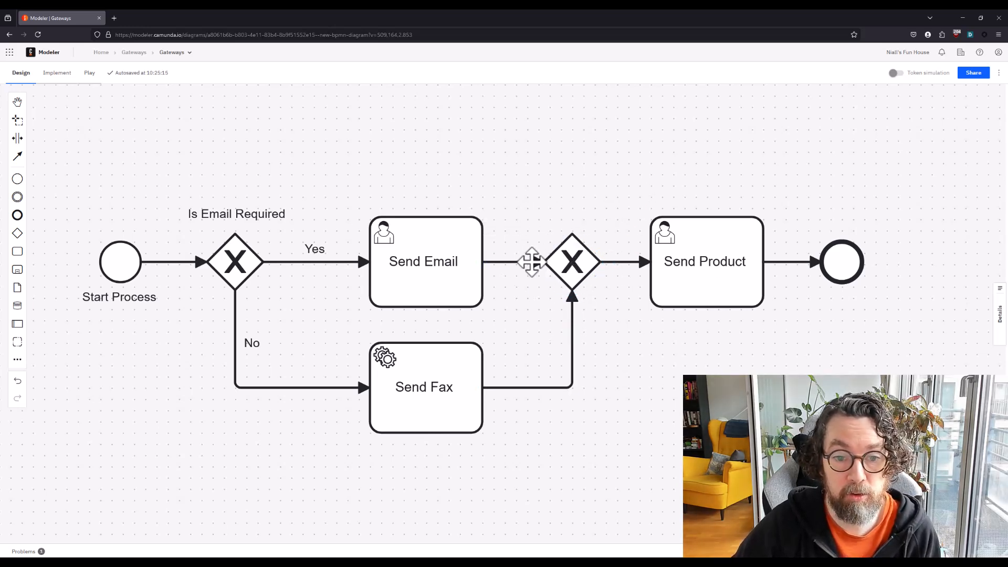
Simulate tokens through the Yes branch and the No branch up to Send Product, and leave simulation mode
click(895, 74)
click(100, 241)
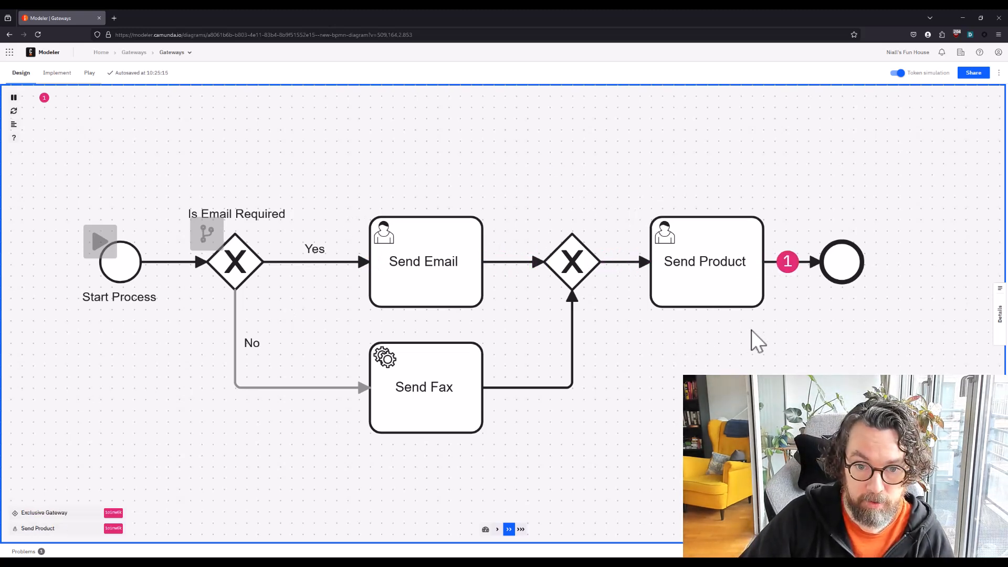
click(207, 234)
click(100, 241)
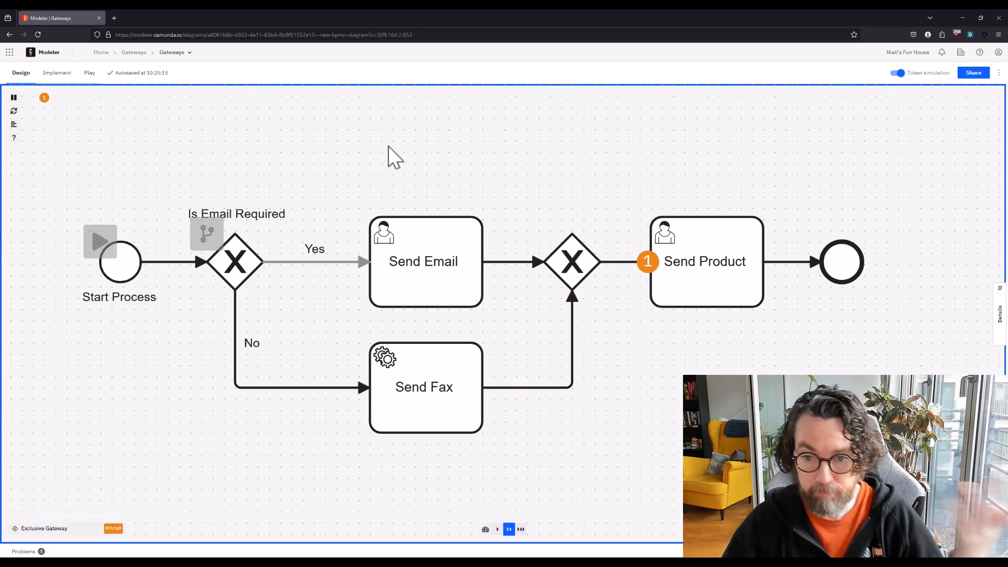
click(899, 73)
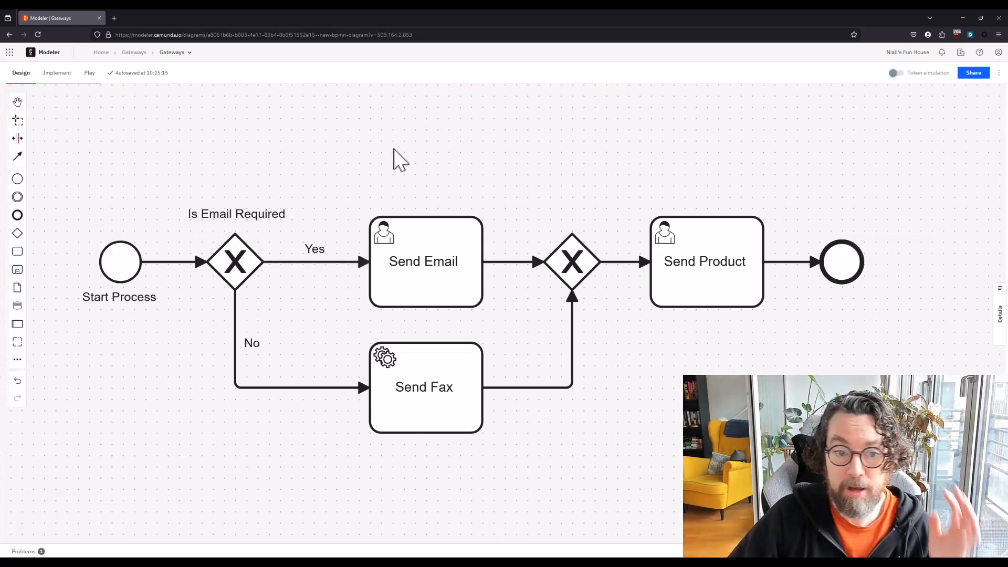
drag(394, 149, 443, 241)
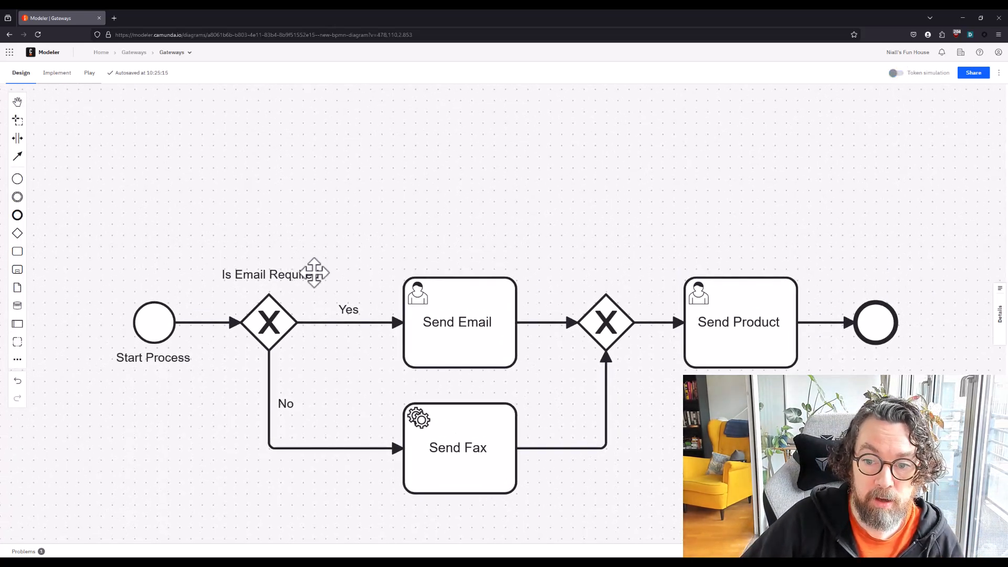
click(296, 272)
drag(296, 274, 227, 275)
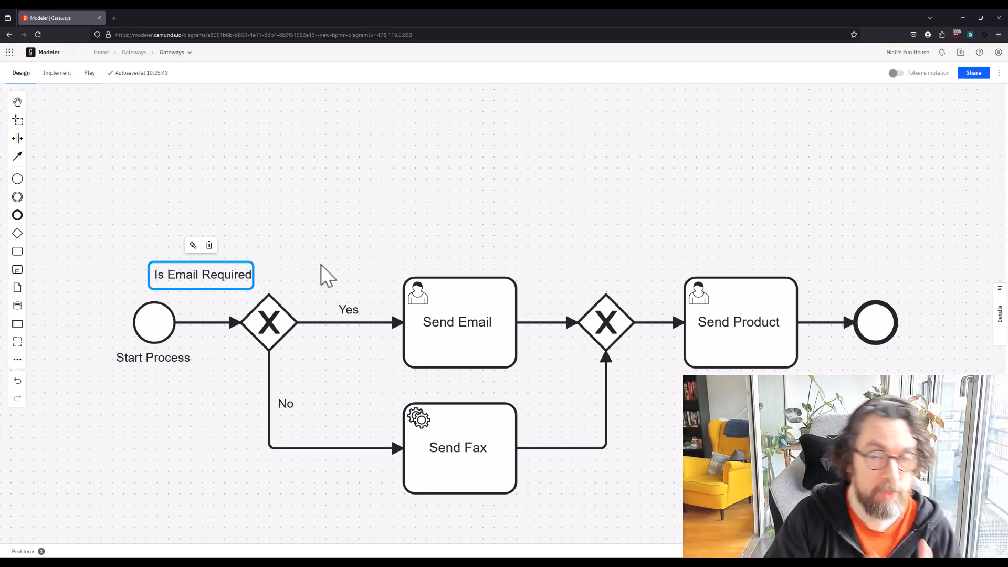
drag(206, 274, 275, 274)
Rename the first gateway "Is Contact Required" and move its label up clear of the gateway
double_click(285, 274)
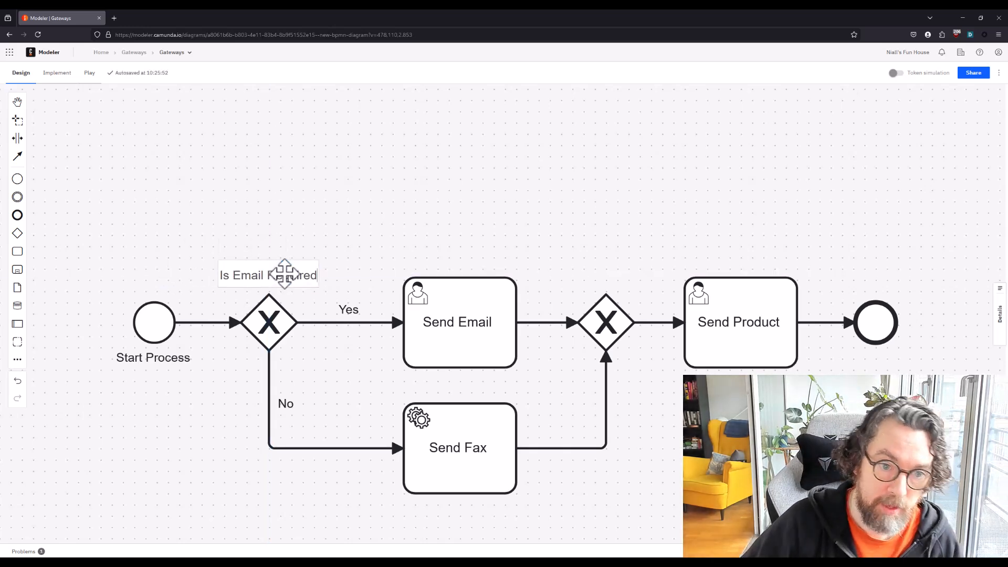
triple_click(284, 275)
key(BackSpace)
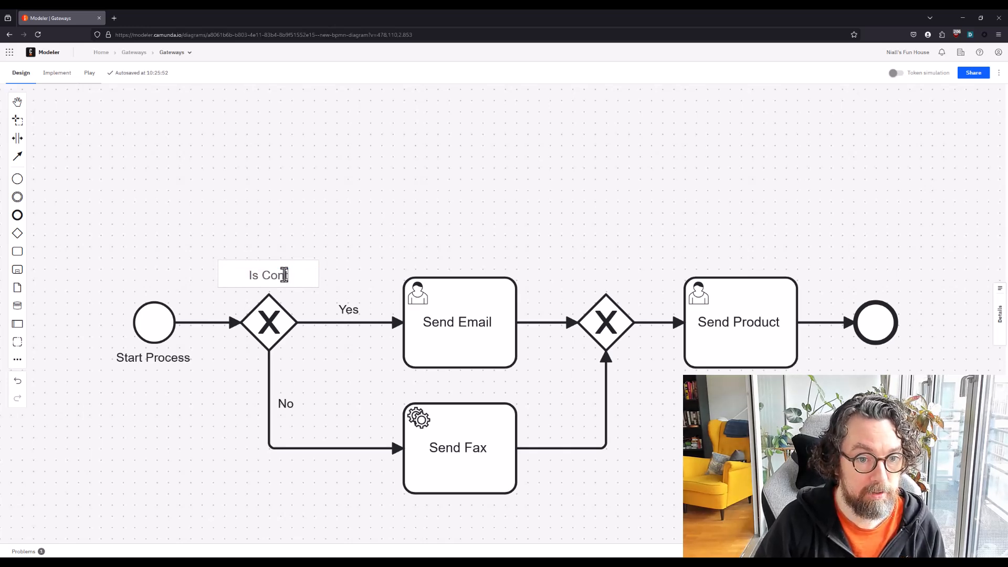
text(Is Contact Required)
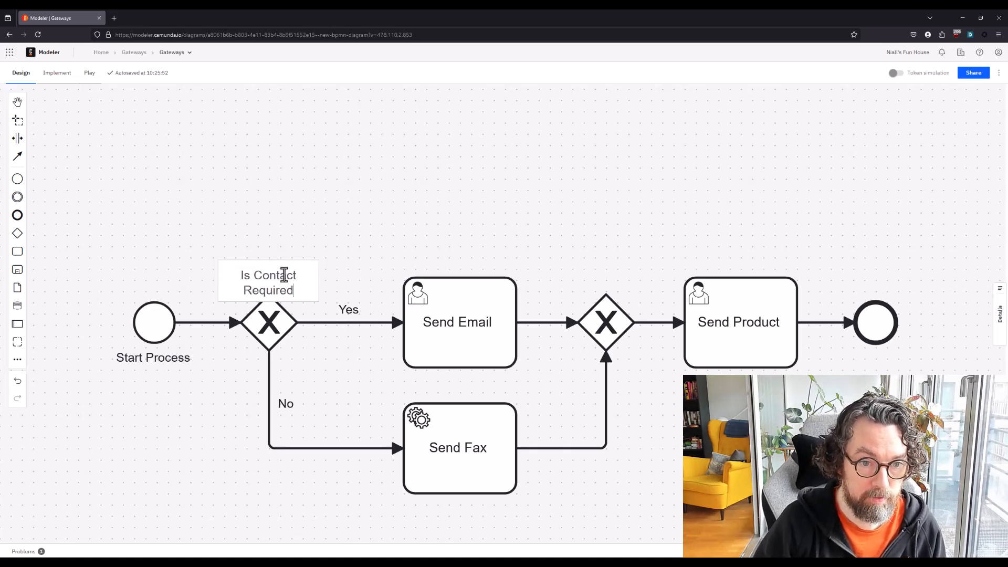
key(Return)
drag(284, 289, 284, 275)
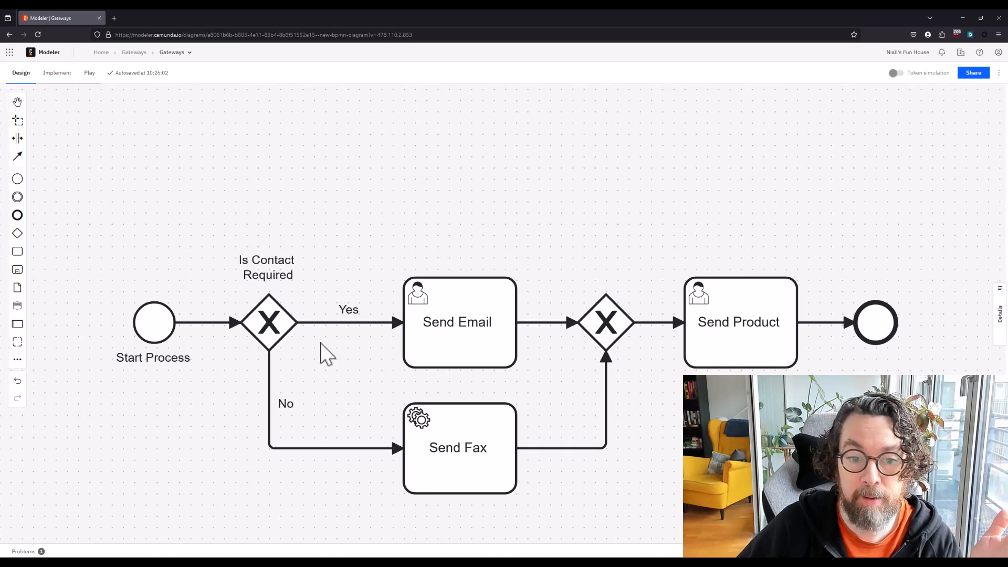
Relabel the flow to Send Email "Email" and the flow to Send Fax "Fax", placing the Fax label above its horizontal segment
double_click(328, 325)
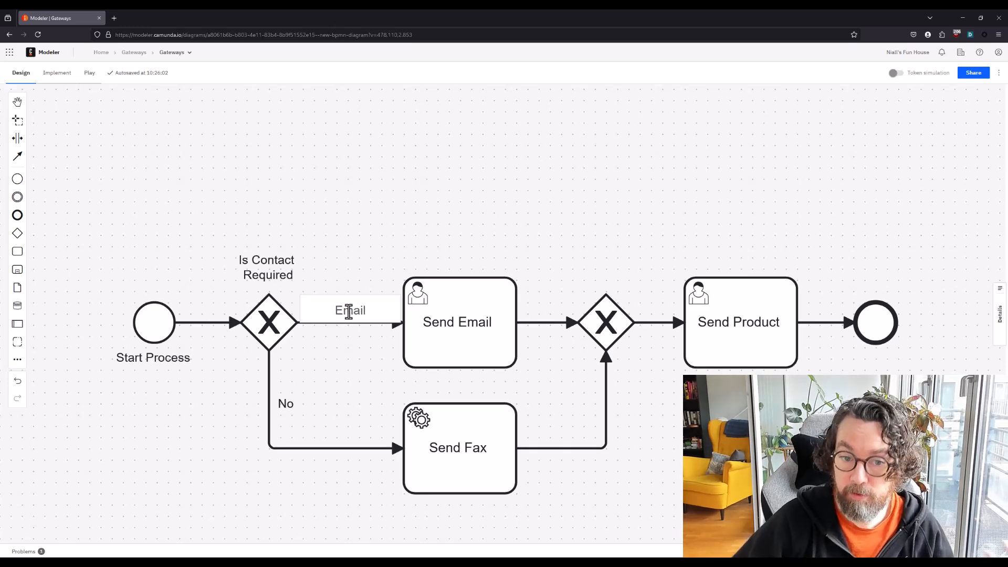
click(320, 386)
double_click(314, 448)
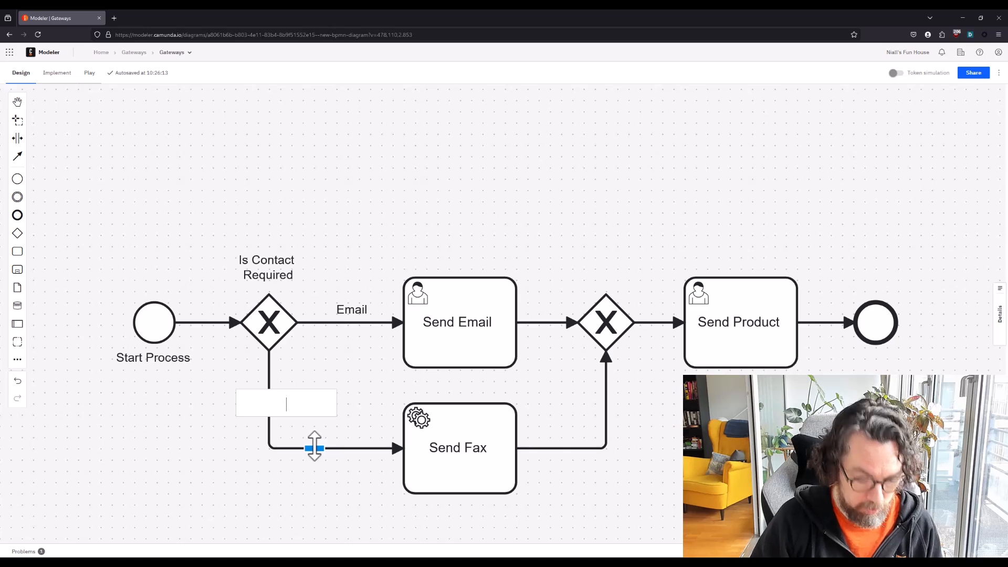
text(Fax)
click(394, 399)
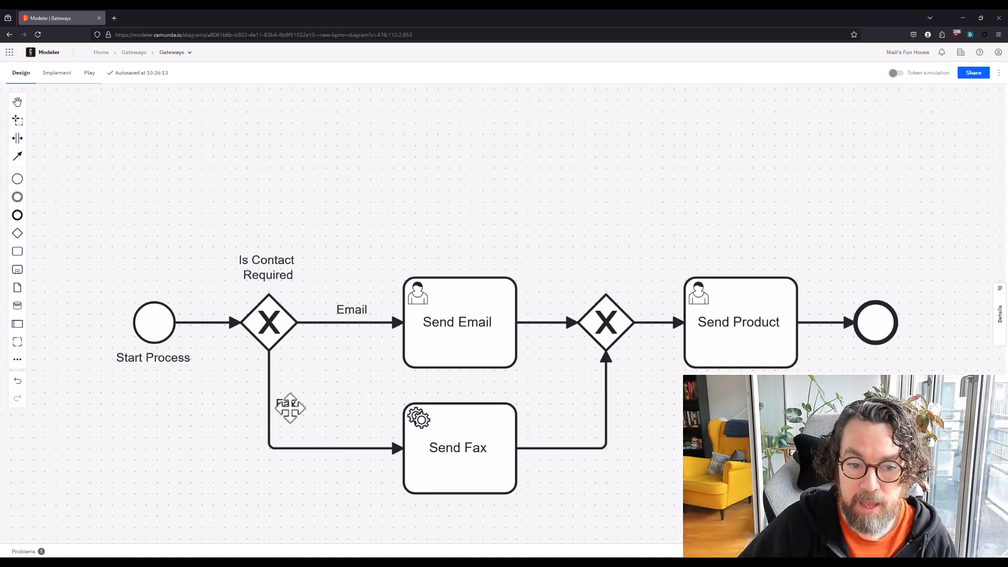
drag(292, 407, 330, 429)
click(395, 239)
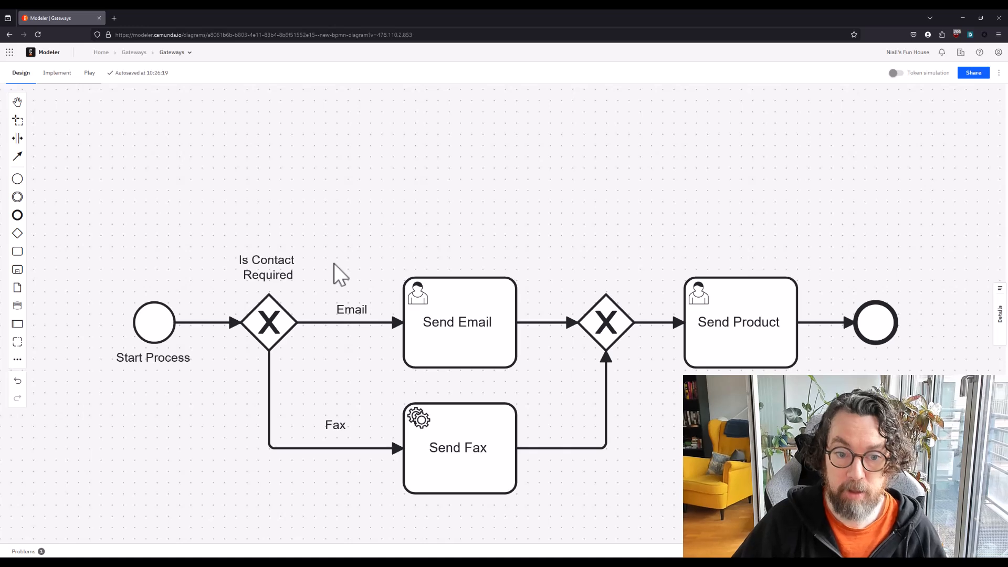
Move the "Is Contact Required" label aside and add a default flow from the first gateway to the second, routed above Send Email
mouse_move(279, 269)
mouse_down()
mouse_move(234, 280)
mouse_move(234, 291)
mouse_move(333, 220)
mouse_move(615, 325)
mouse_move(606, 322)
mouse_up()
click(295, 292)
drag(470, 322, 476, 191)
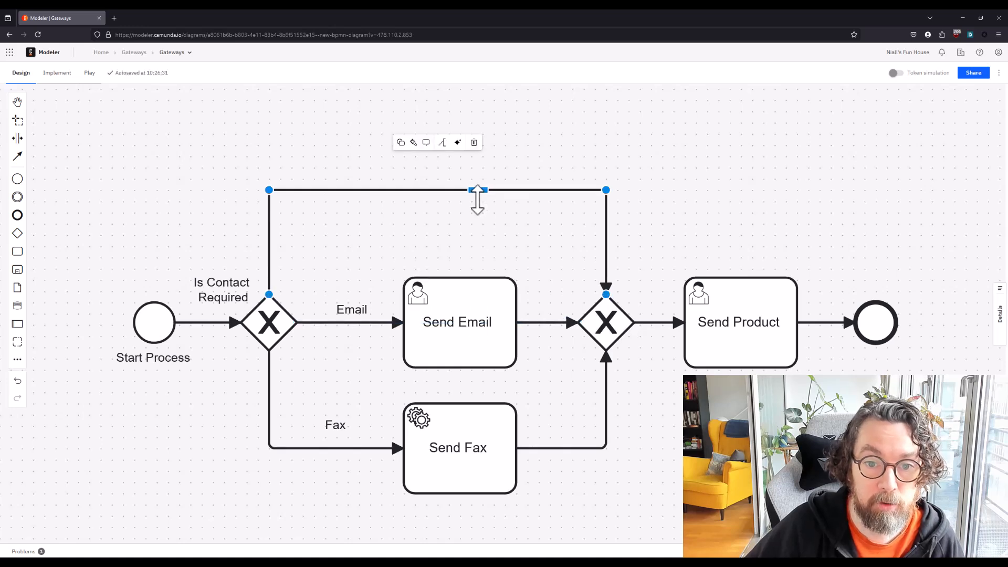
click(401, 143)
click(411, 175)
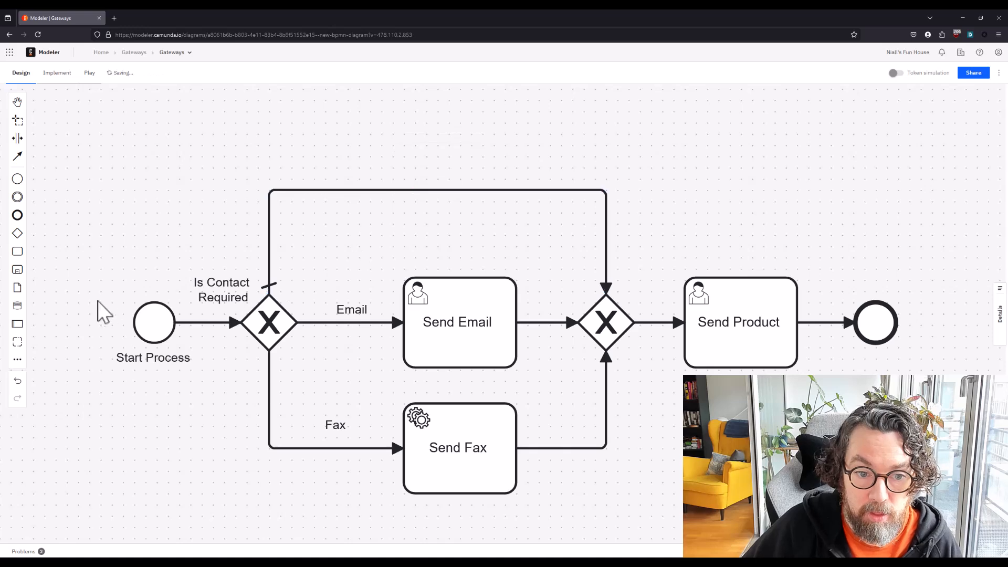
Run the token simulation along the first gateway's default flow to the end event, and leave simulation mode
click(898, 73)
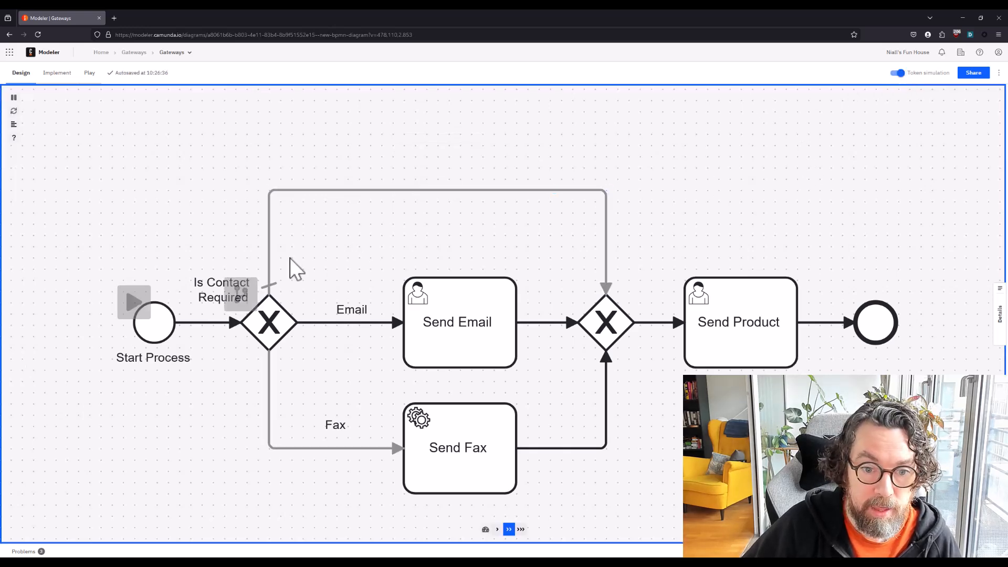
click(241, 294)
click(248, 304)
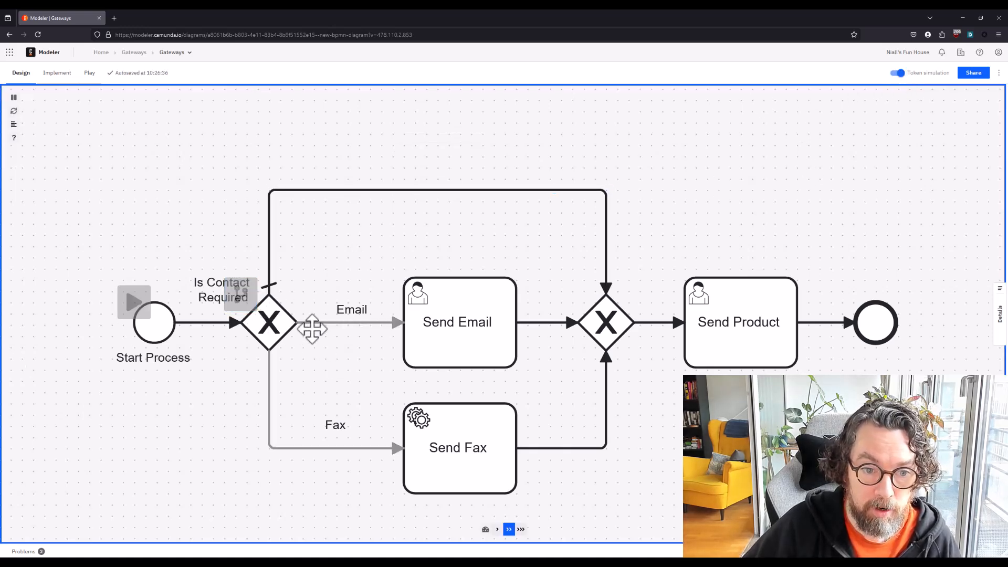
click(134, 302)
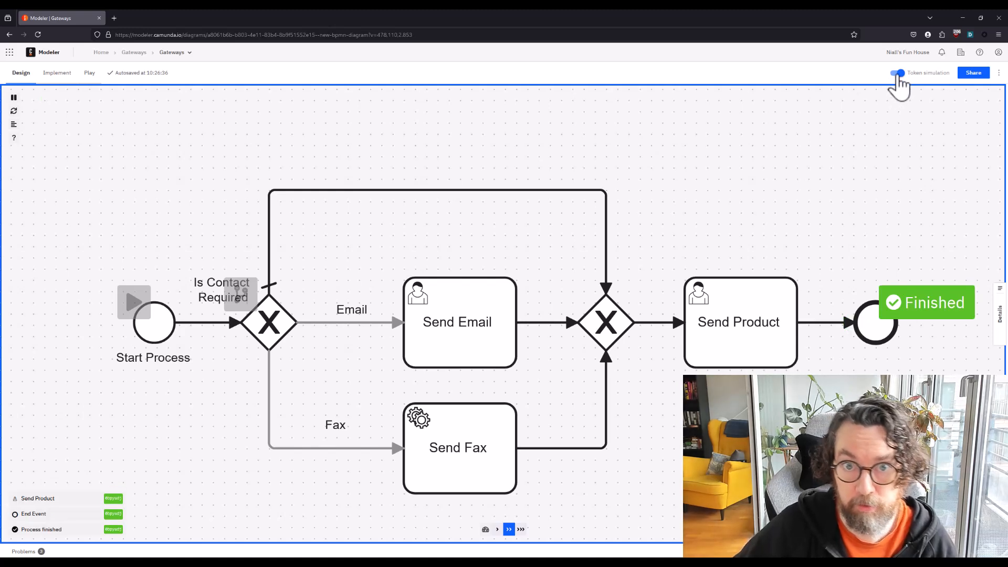
click(897, 74)
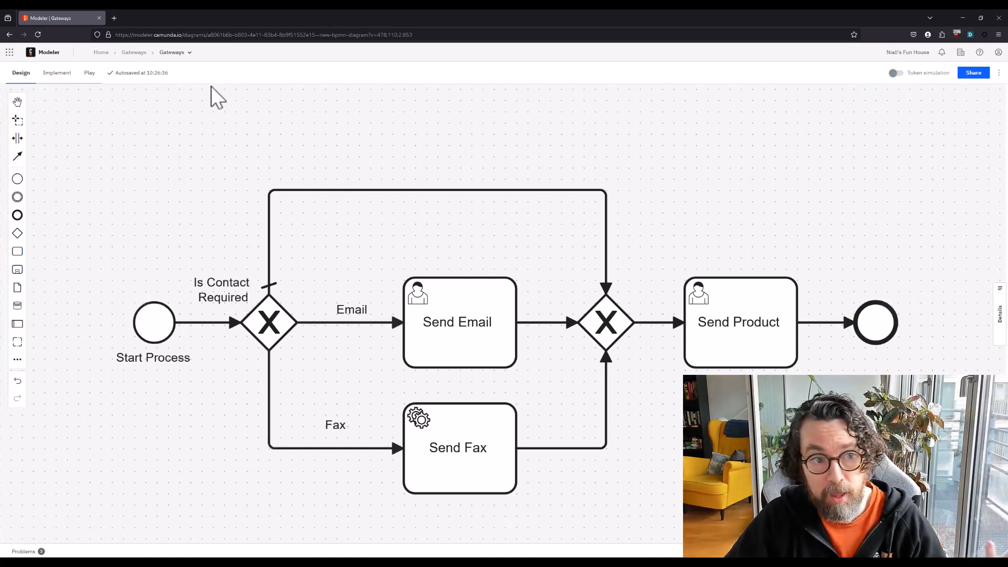
Switch to the implementation view and open the properties of the Email sequence flow
click(58, 86)
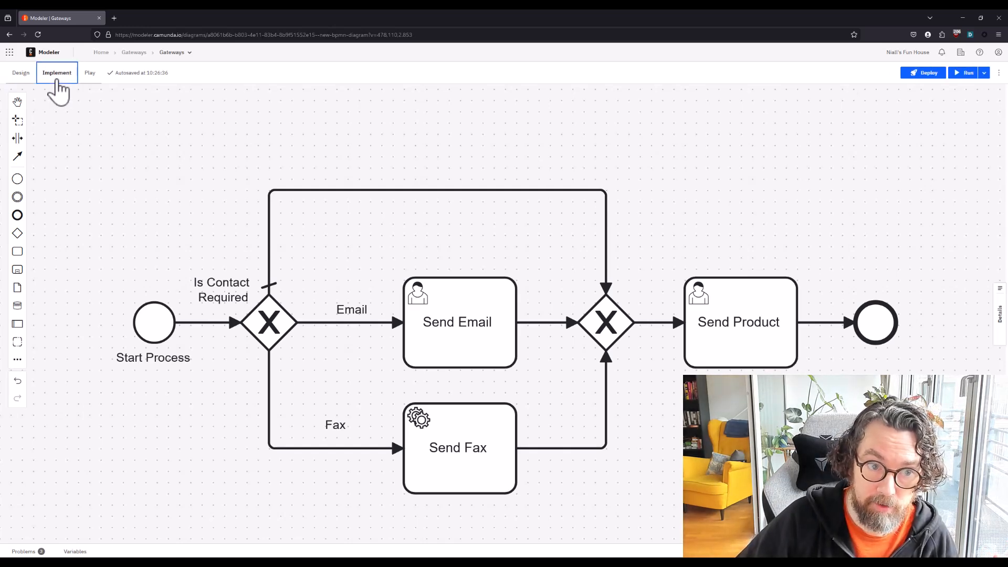
click(998, 309)
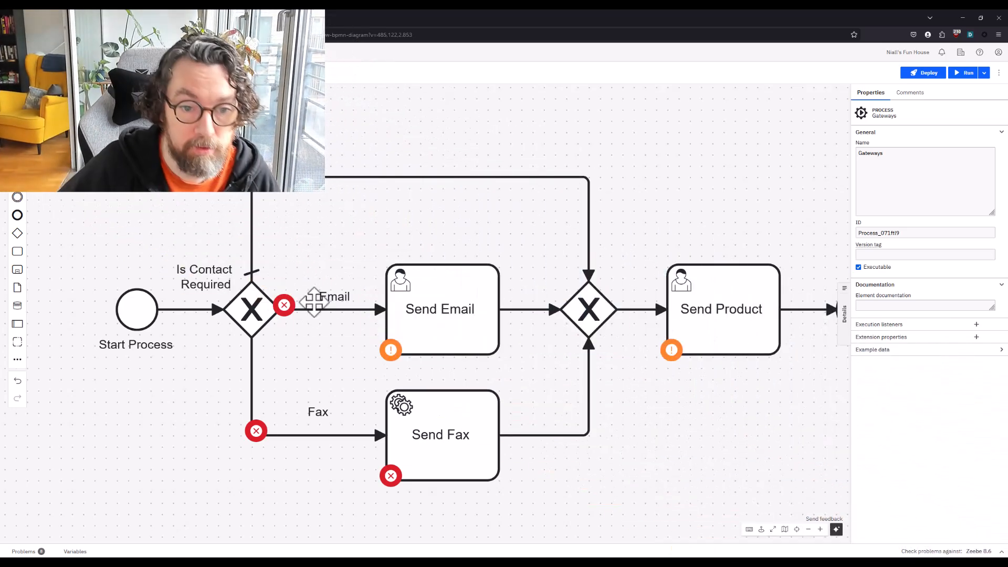
click(322, 310)
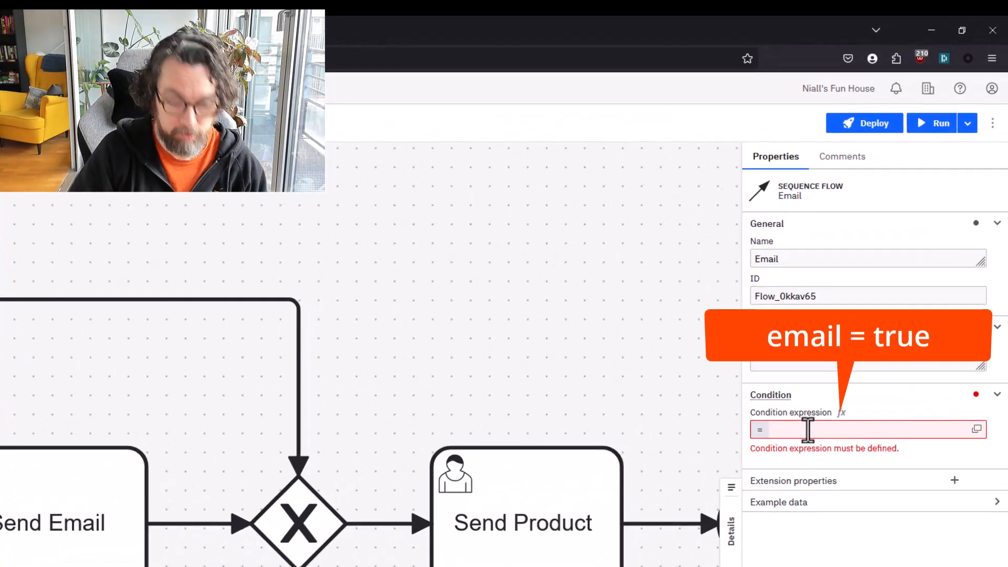
Set the Email flow's condition expression to email = true
click(808, 429)
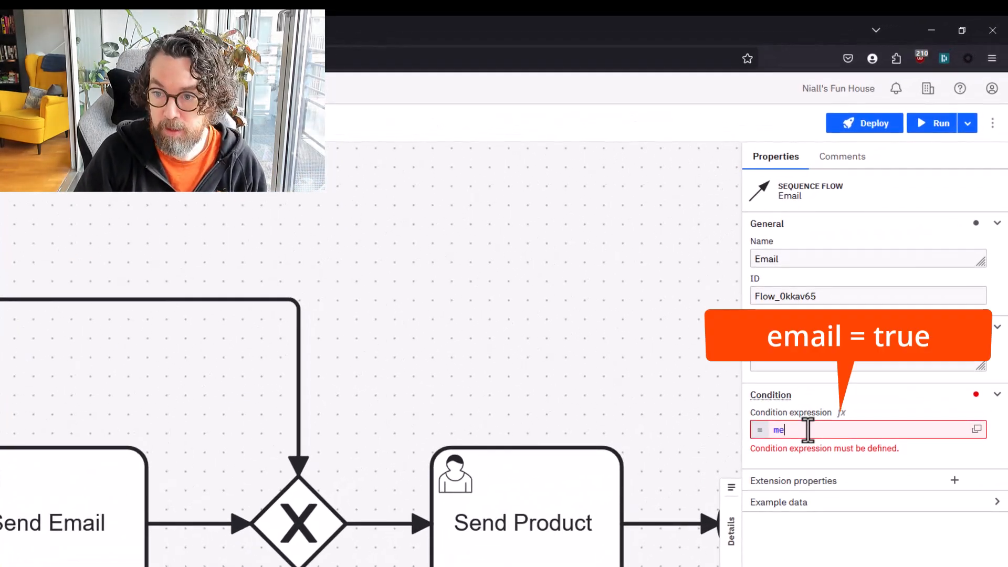
text(me)
key(BackSpace)
key(BackSpace)
text(ema)
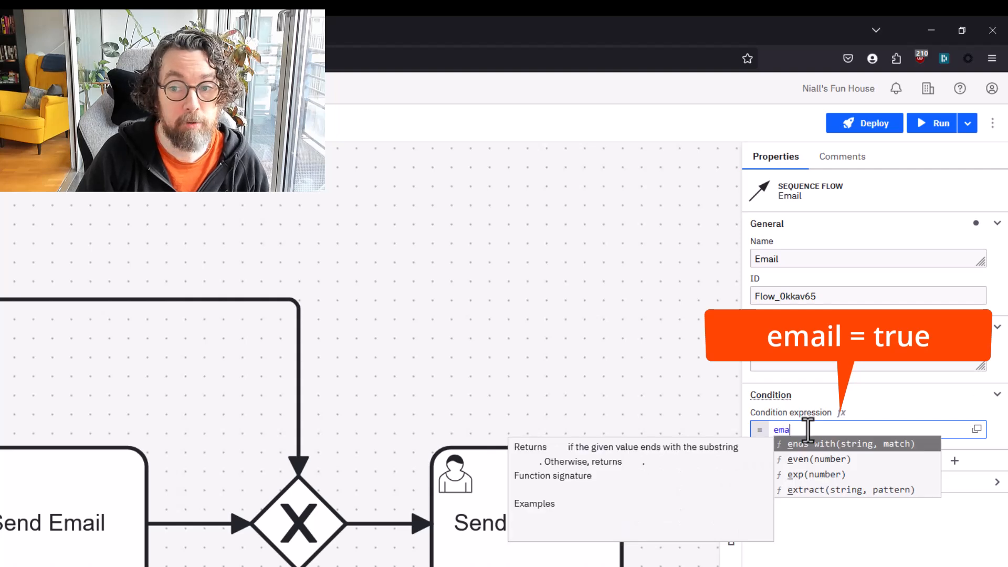
text(il = treu)
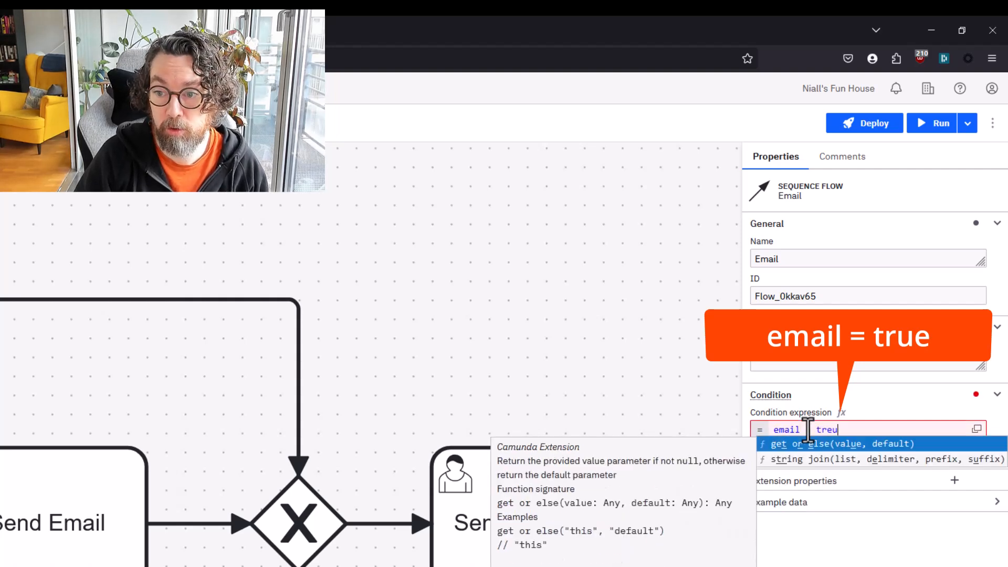
key(BackSpace)
key(BackSpace)
text(ue)
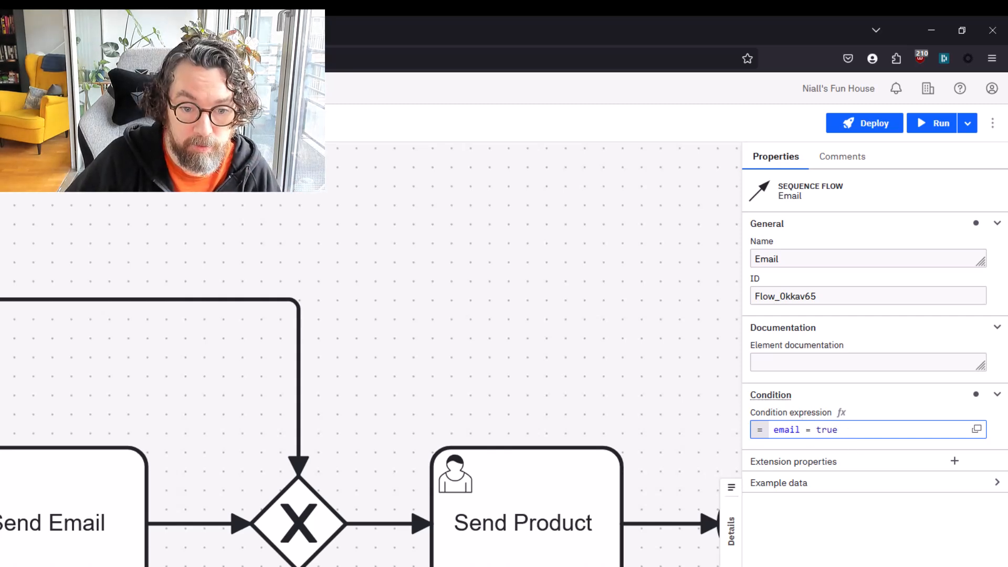
Set the Fax flow's condition expression to email = false
click(842, 430)
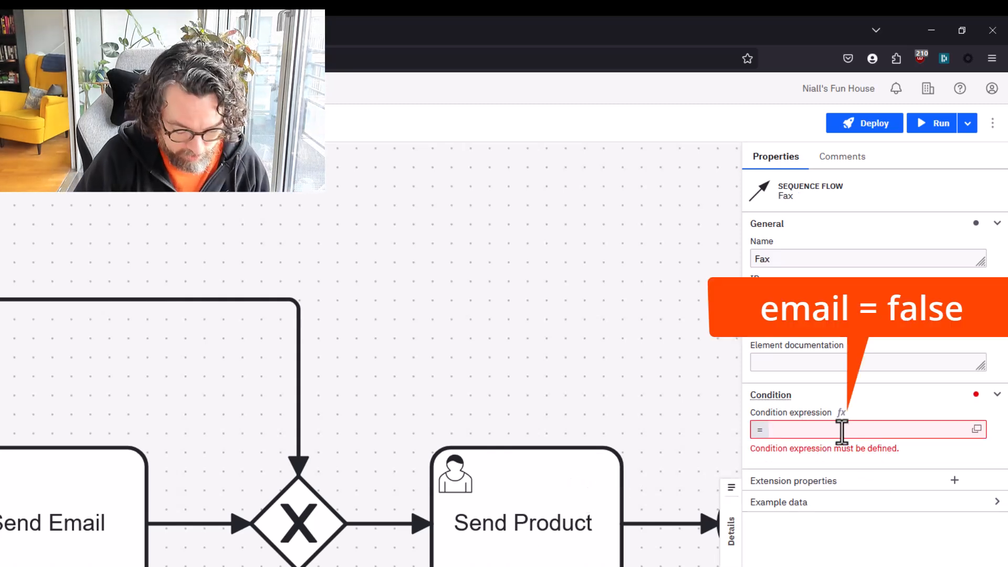
text(email = false)
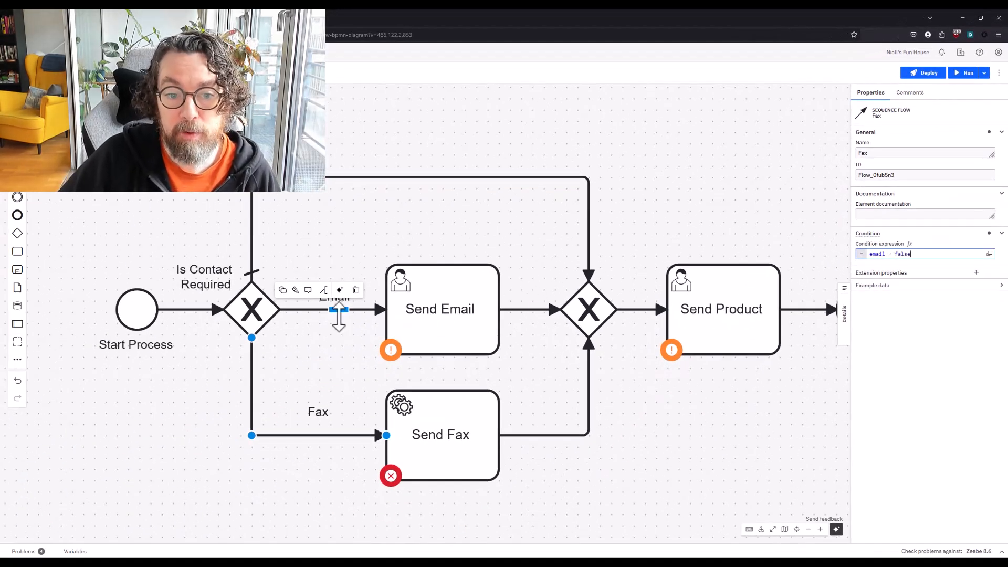
Replace the Email flow's condition expression with contact = "email"
click(339, 313)
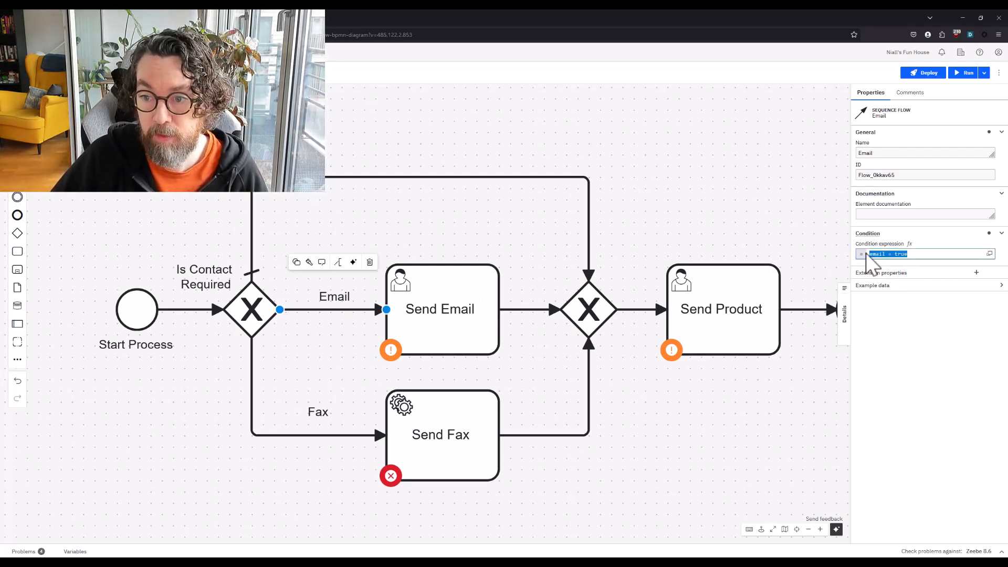
click(943, 252)
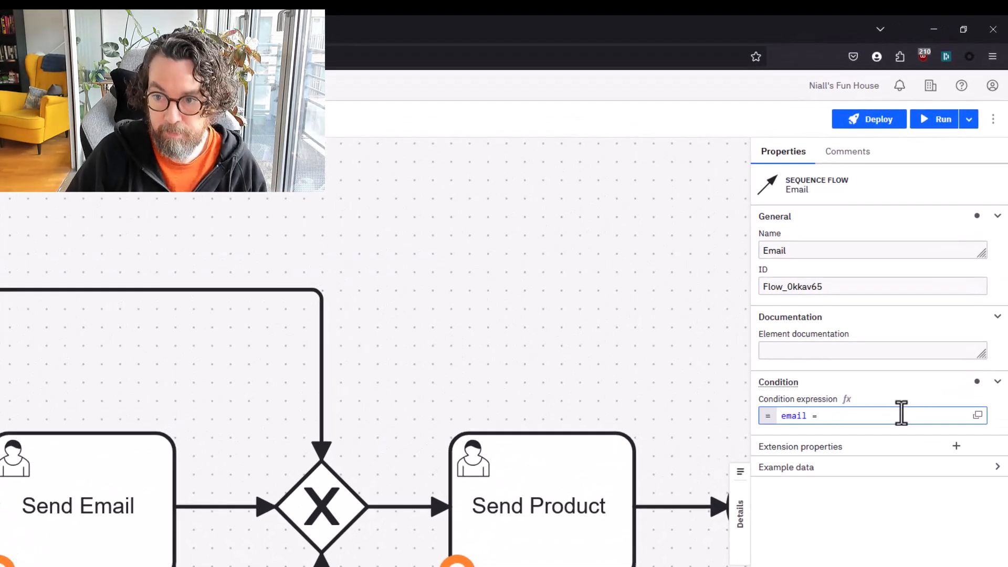
key(BackSpace)
key(BackSpace)
key(BackSpace)
key(BackSpace)
key(BackSpace)
key(BackSpace)
key(BackSpace)
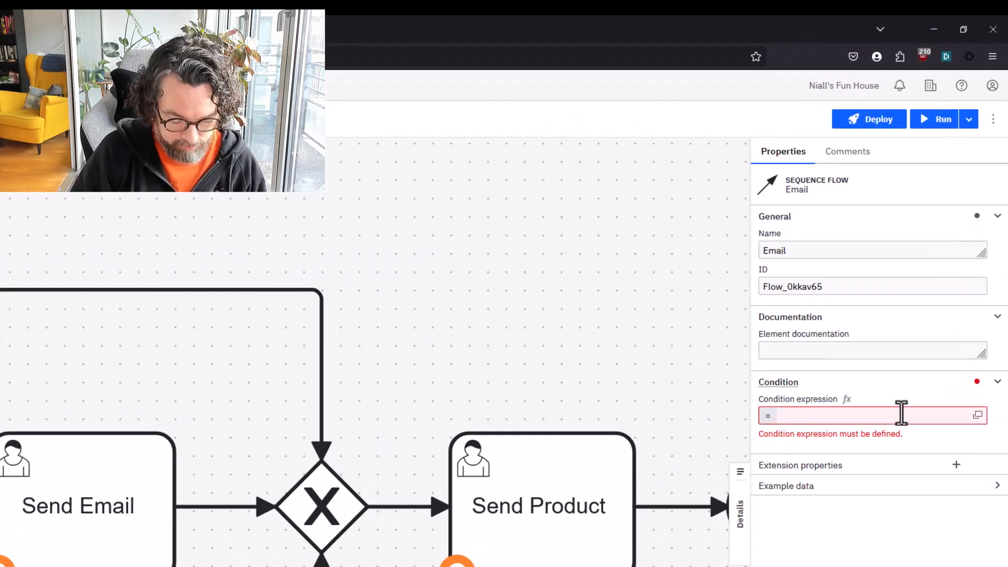
text(contac)
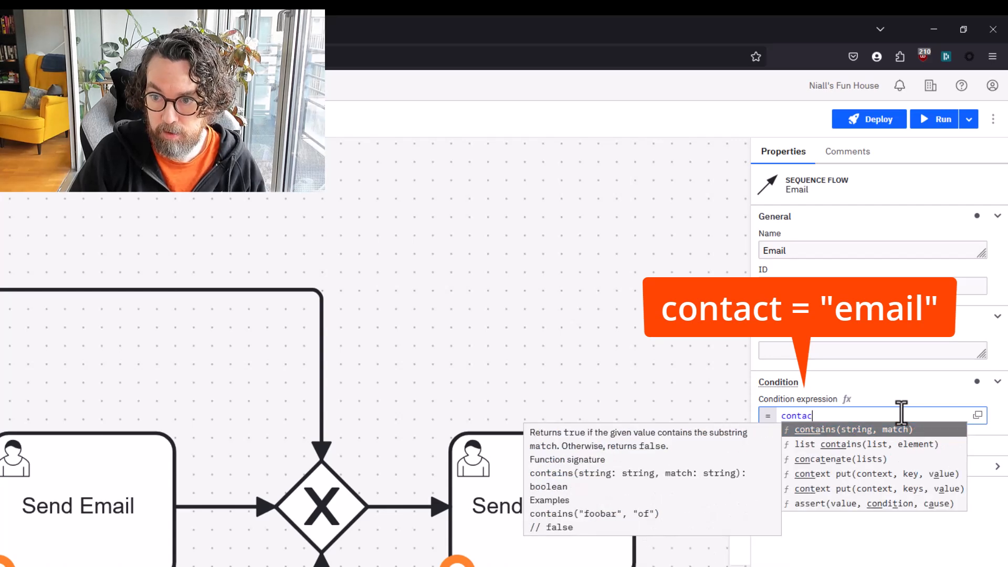
text(t = )
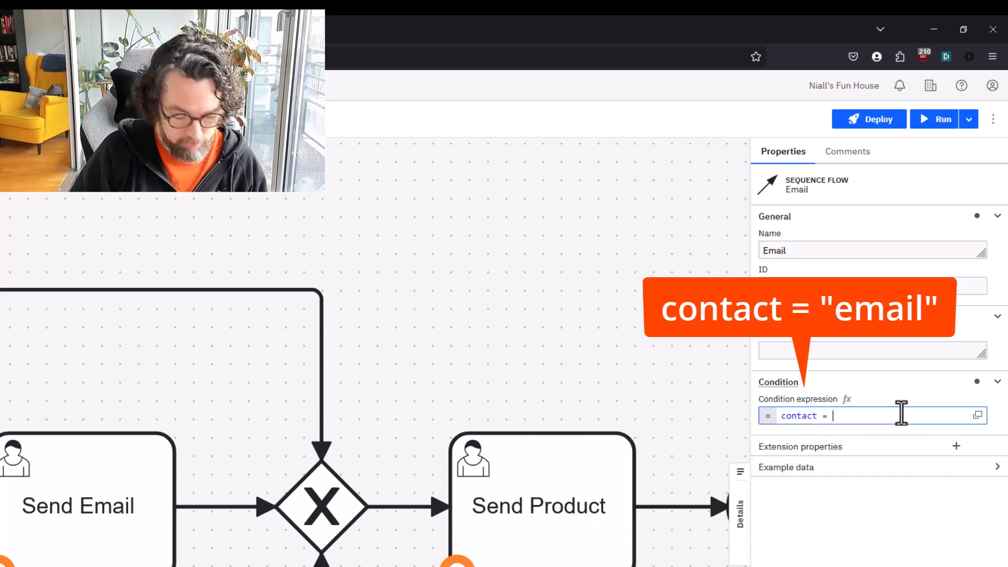
text("email)
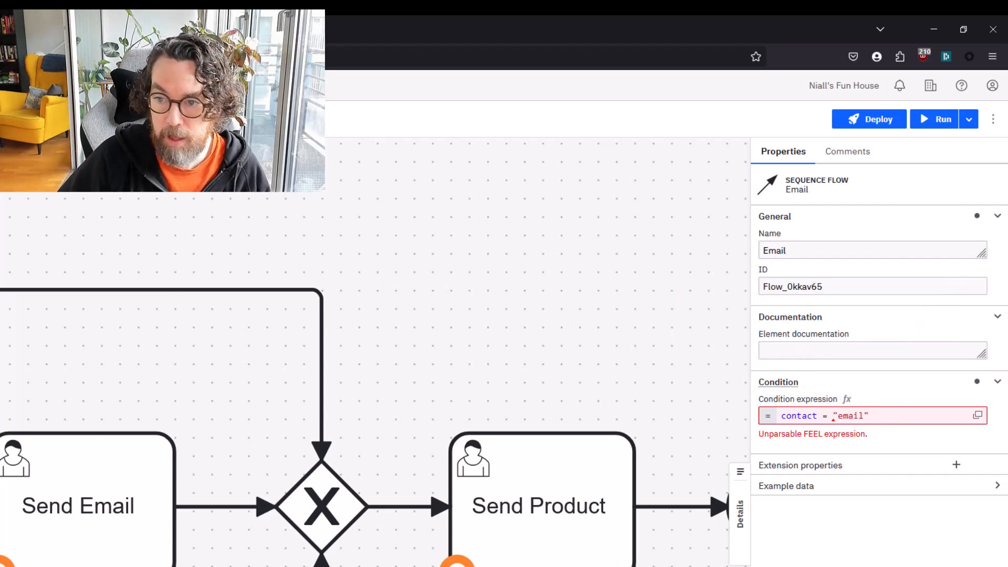
Replace the Fax flow's condition expression with contact = "fax", and review the conditions of both flows
click(688, 505)
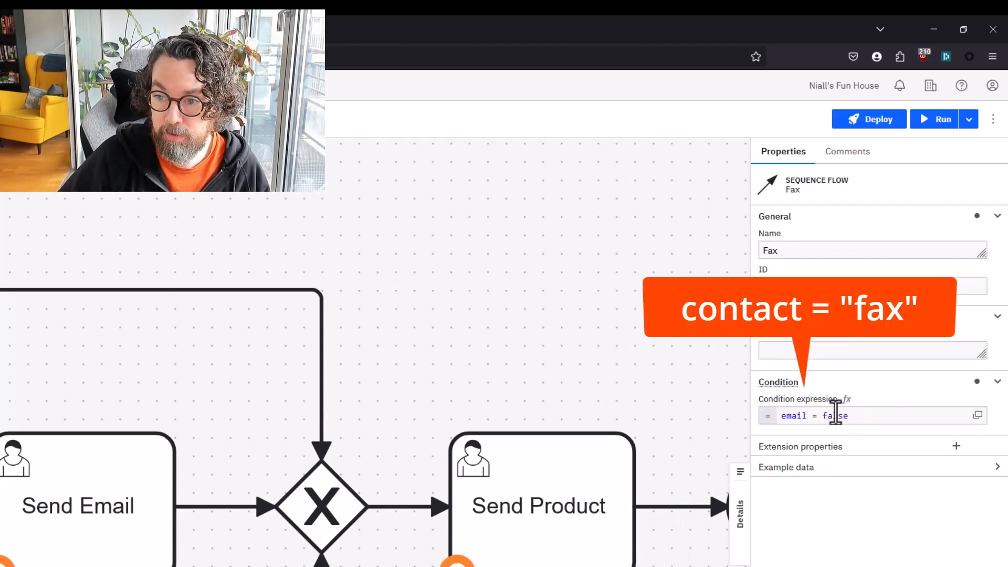
drag(835, 413, 776, 415)
text(contact )
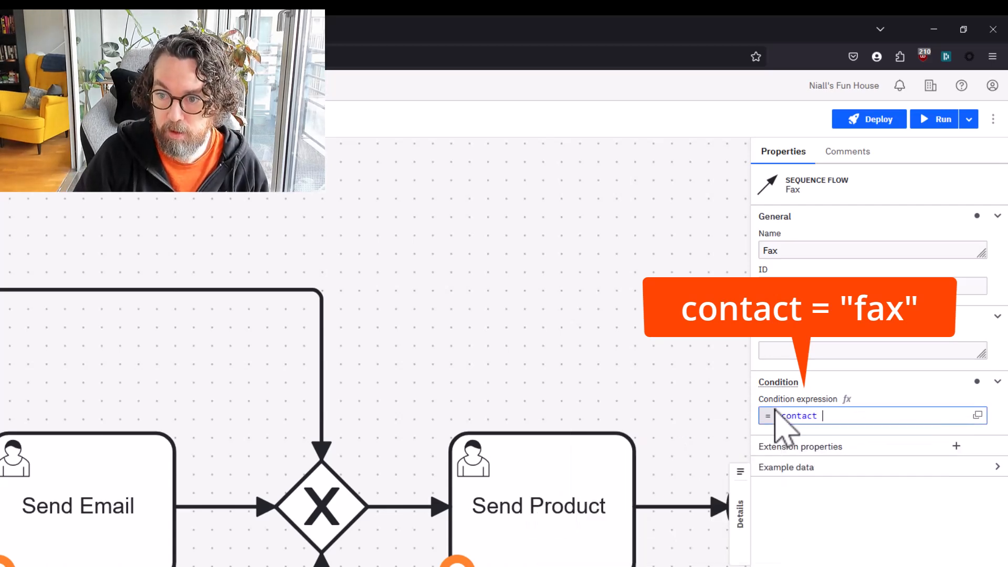
text(= "fa)
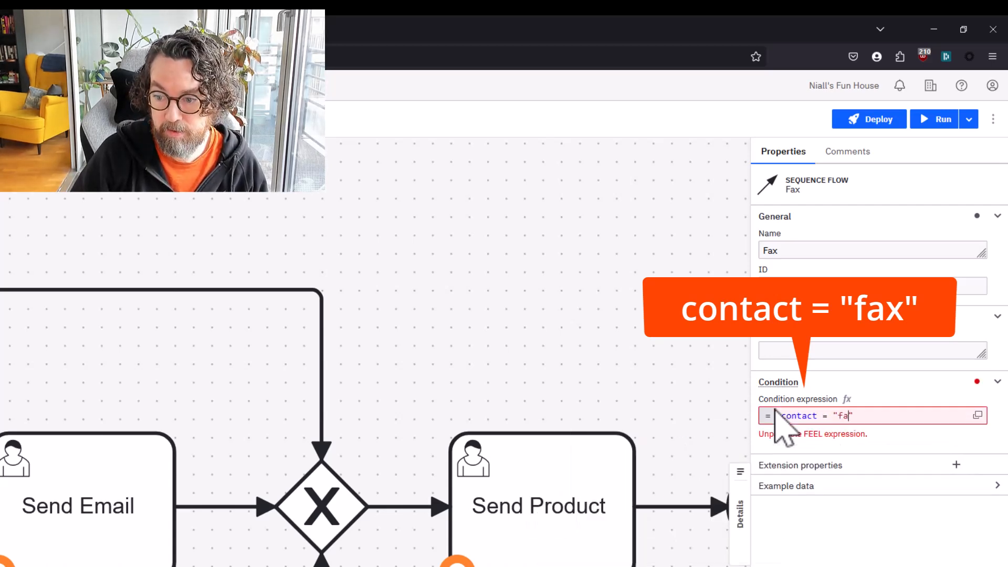
text(x)
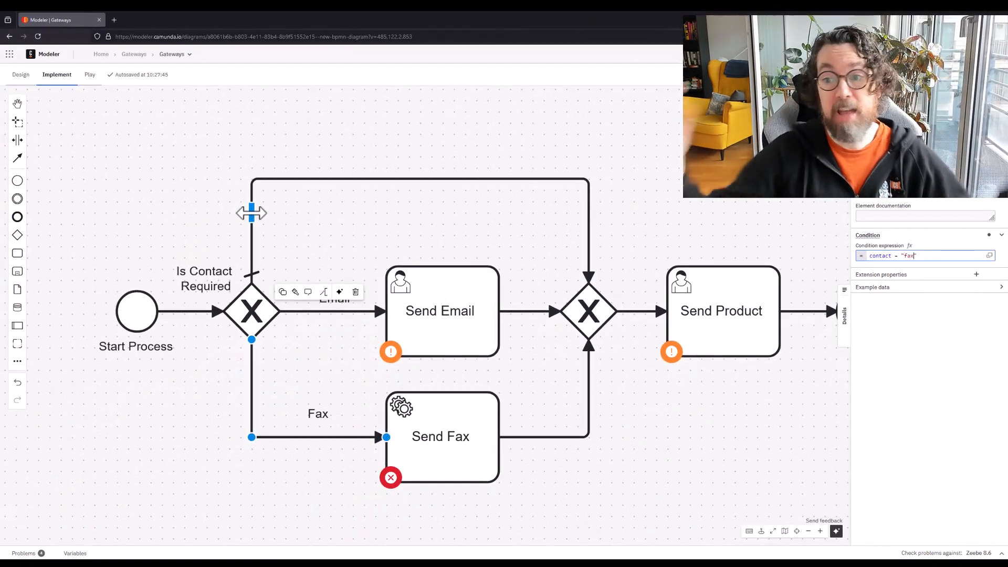
click(360, 313)
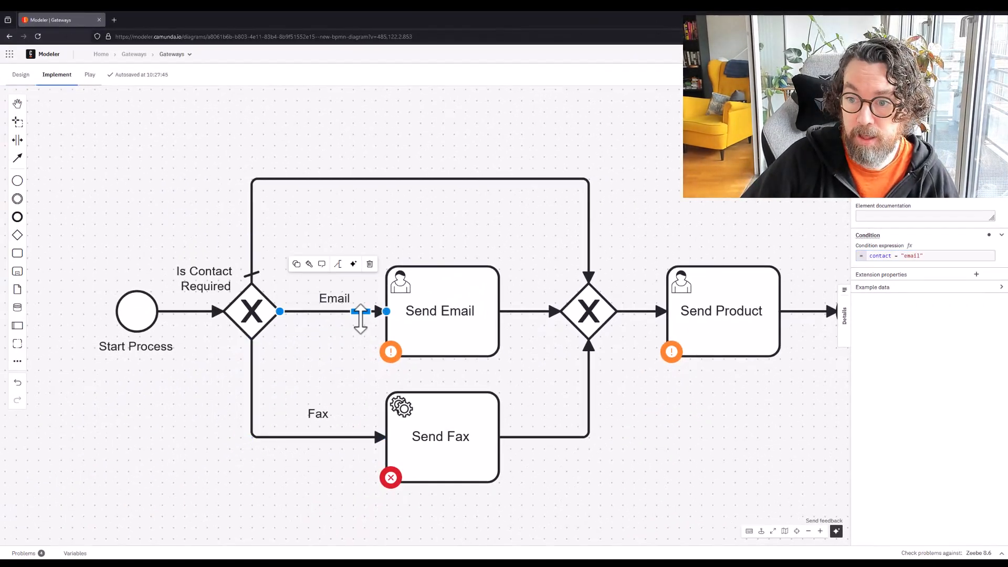
click(290, 437)
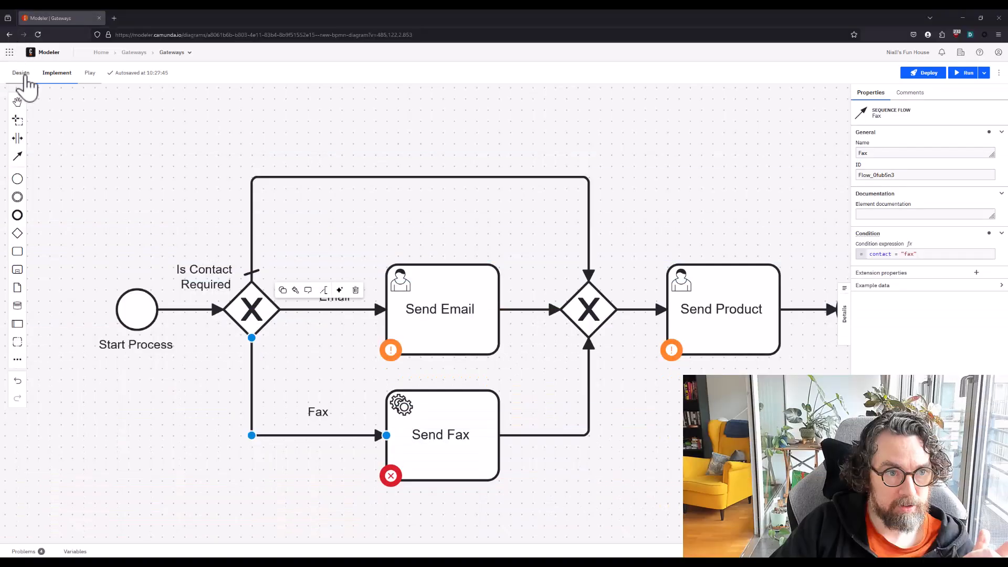
Return to the design view and delete the end event after Send Product
click(21, 73)
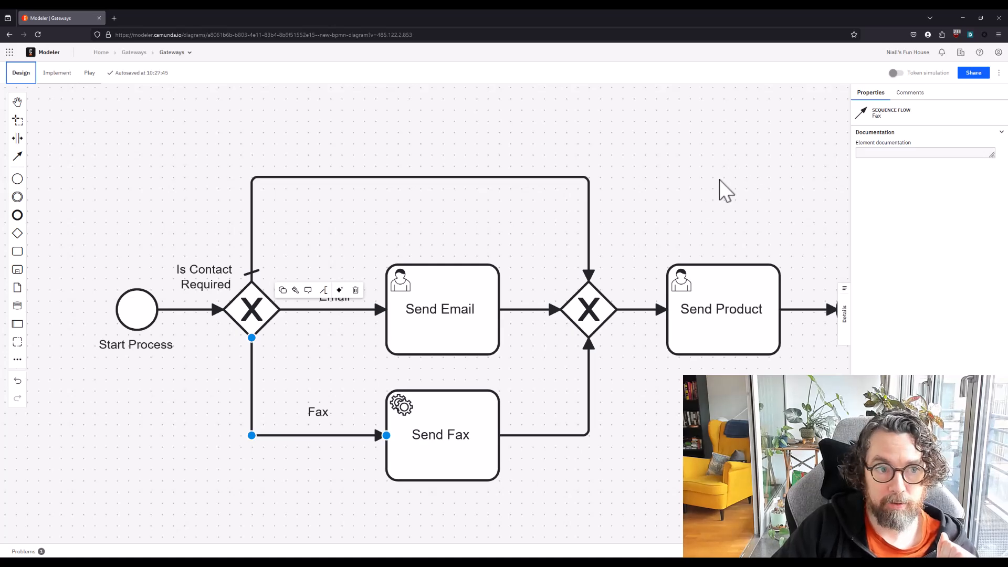
scroll(727, 191, right, 7)
click(487, 298)
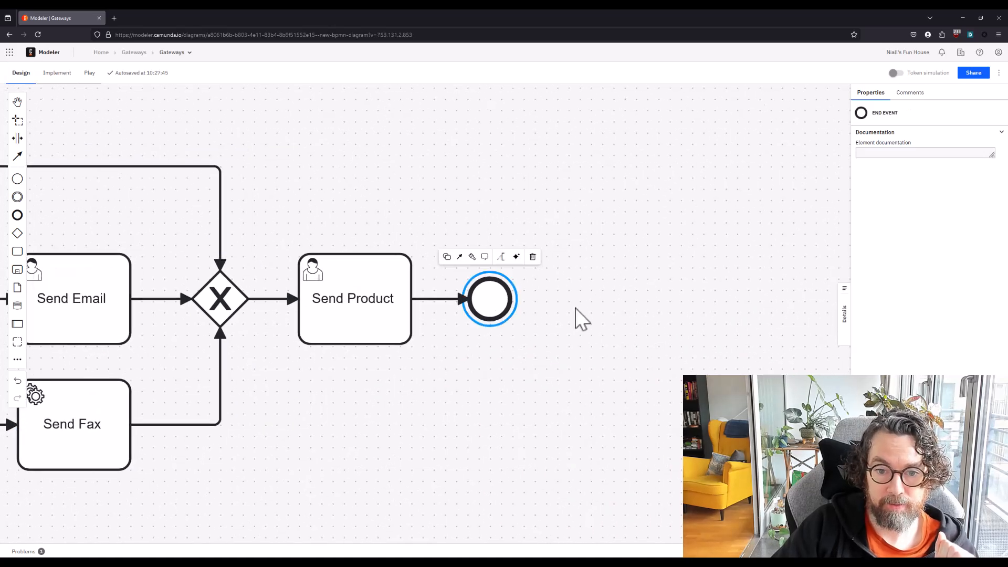
click(533, 256)
Append a gateway to Send Product, change it to a parallel gateway and shift it slightly away from the task
click(362, 293)
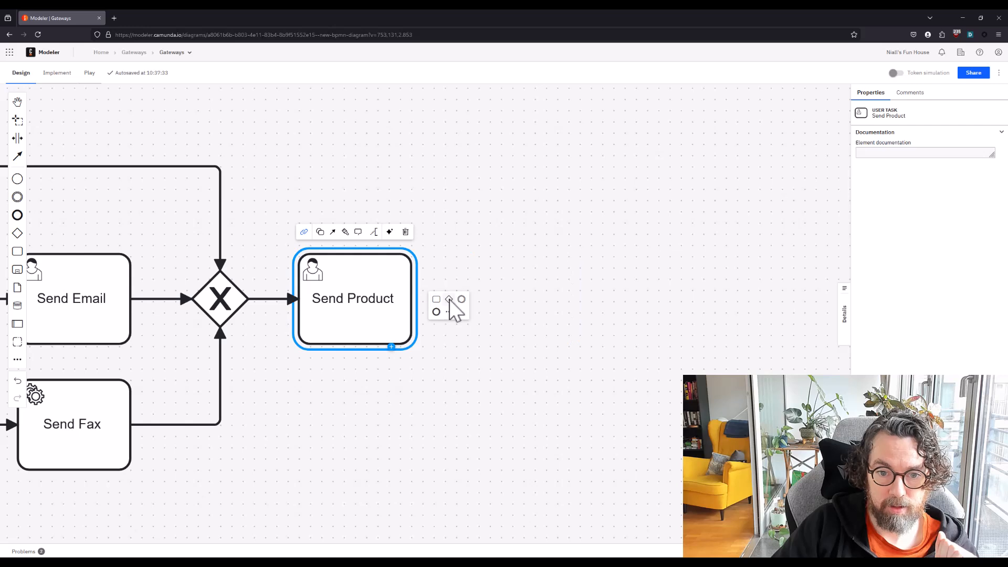
click(449, 299)
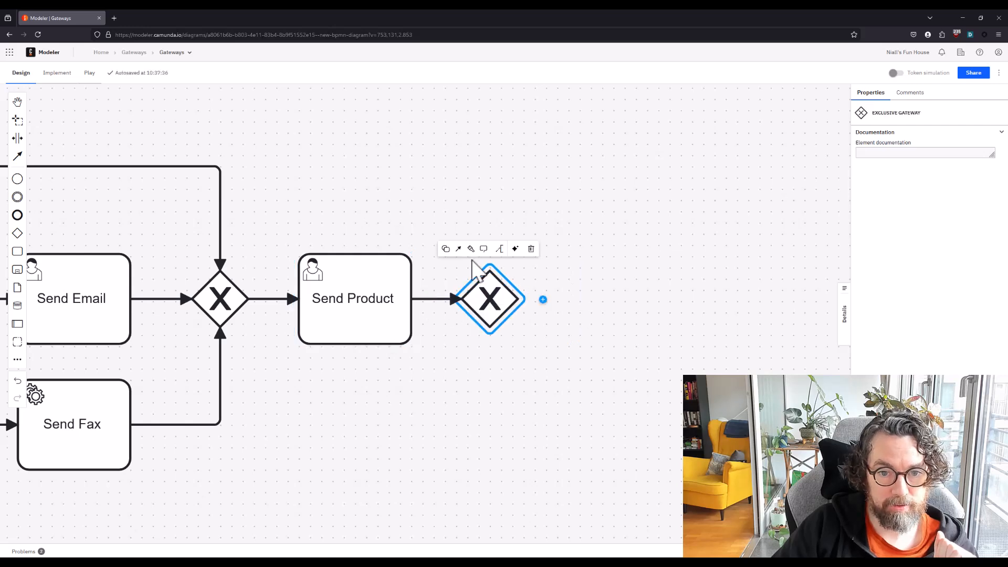
click(446, 249)
click(473, 288)
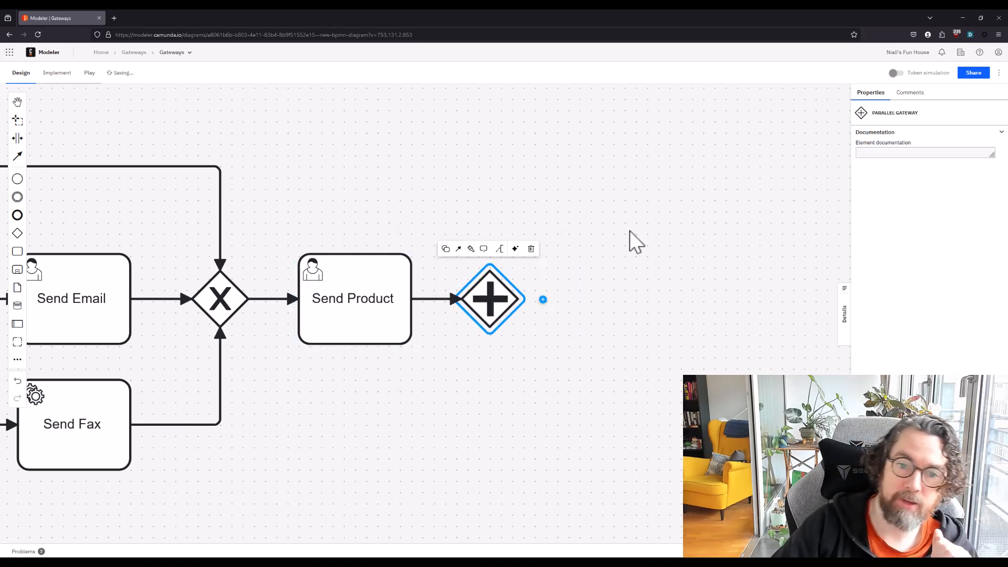
click(630, 231)
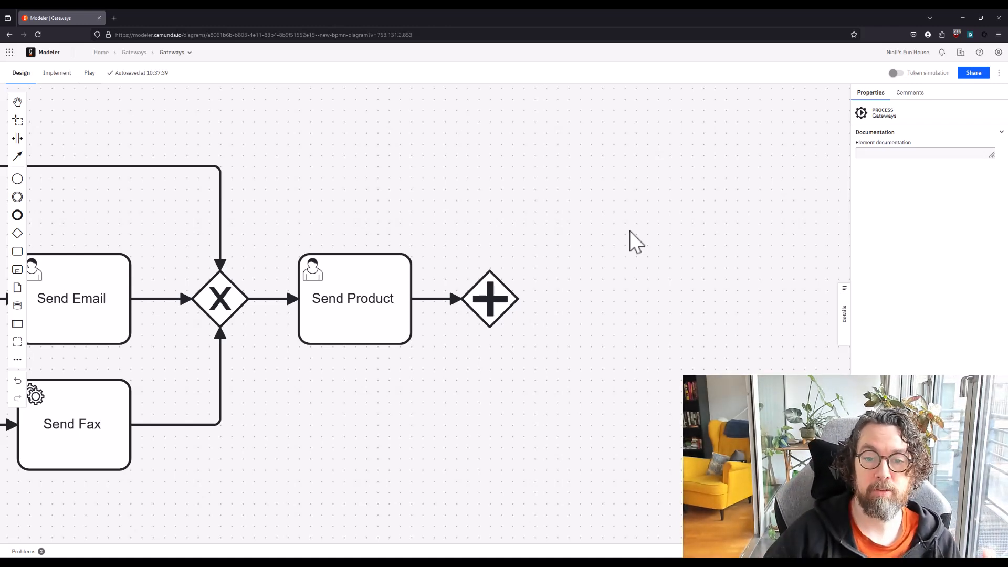
drag(491, 297, 502, 298)
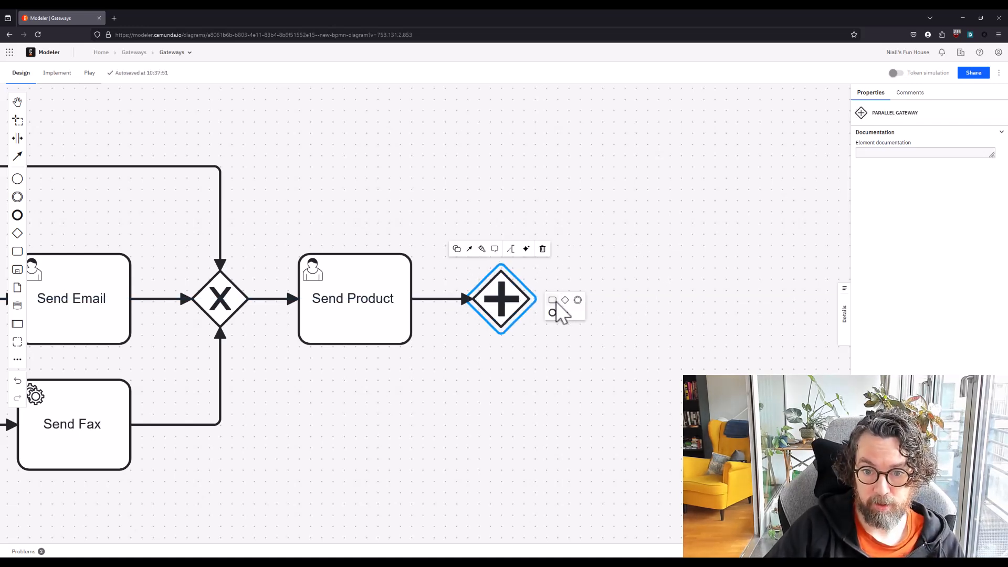
Append a task named "Inform the warehouse" to the parallel gateway
click(564, 310)
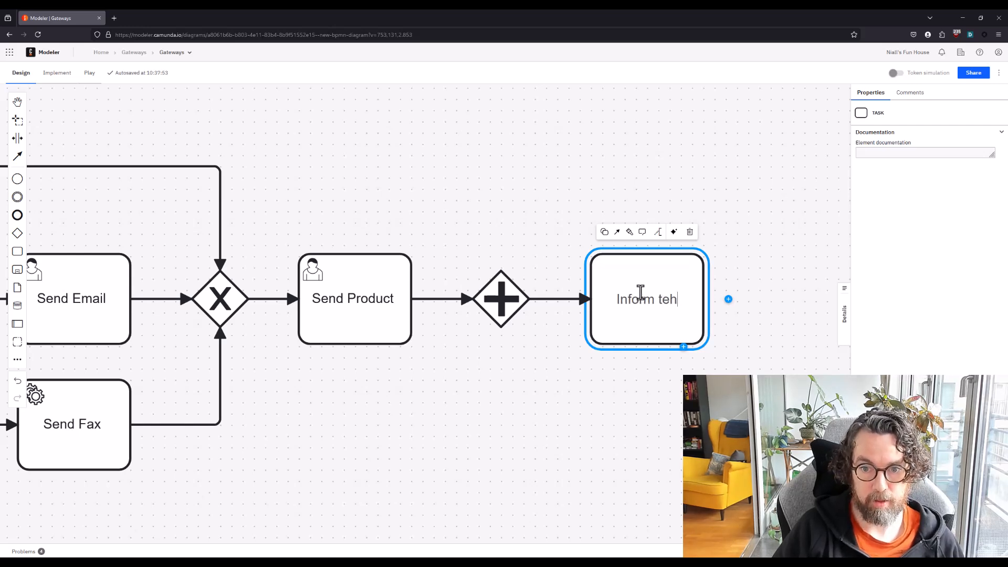
text(Inform teh)
key(BackSpace)
key(BackSpace)
key(BackSpace)
text(he ware)
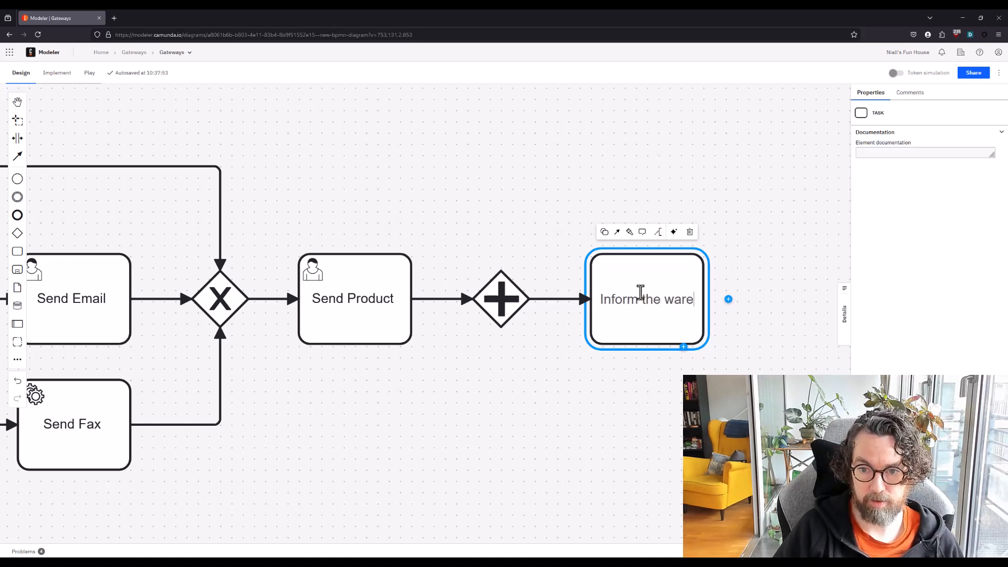
text(house)
Append a second task named "Book Pickup" to the parallel gateway, below Inform the warehouse
click(491, 305)
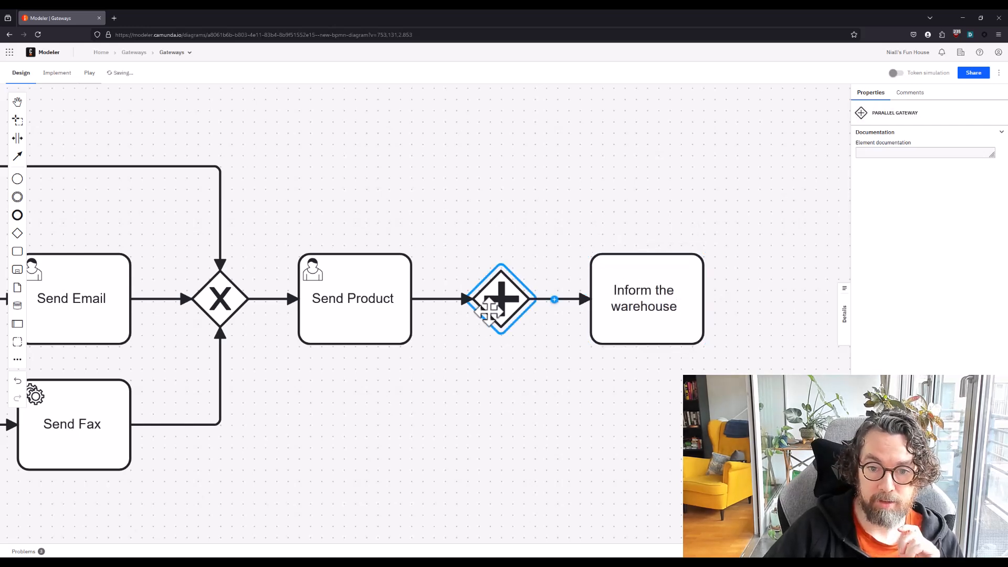
click(564, 310)
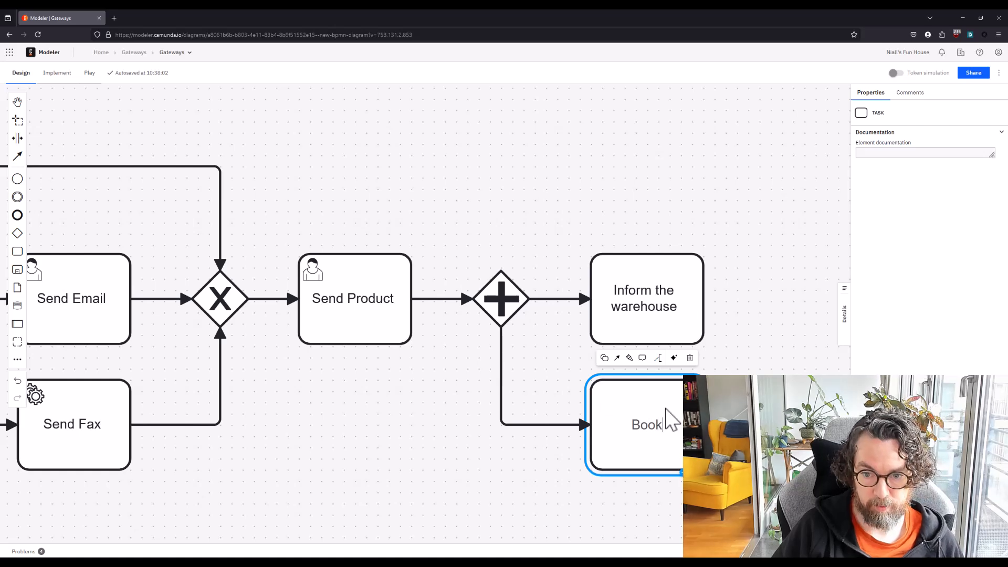
text(Book Pickup)
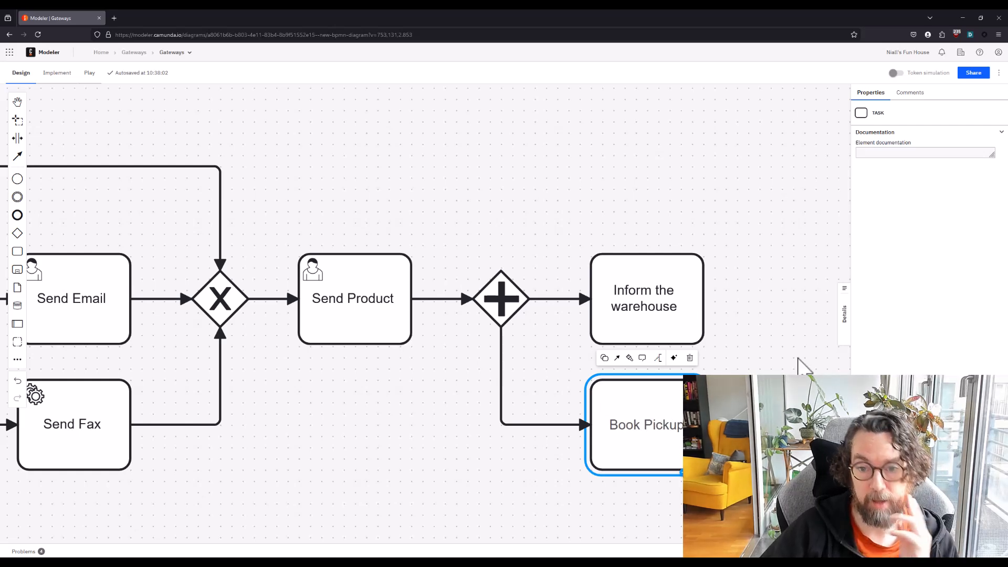
Change the Inform the warehouse task to a user task
drag(785, 352, 596, 315)
click(405, 252)
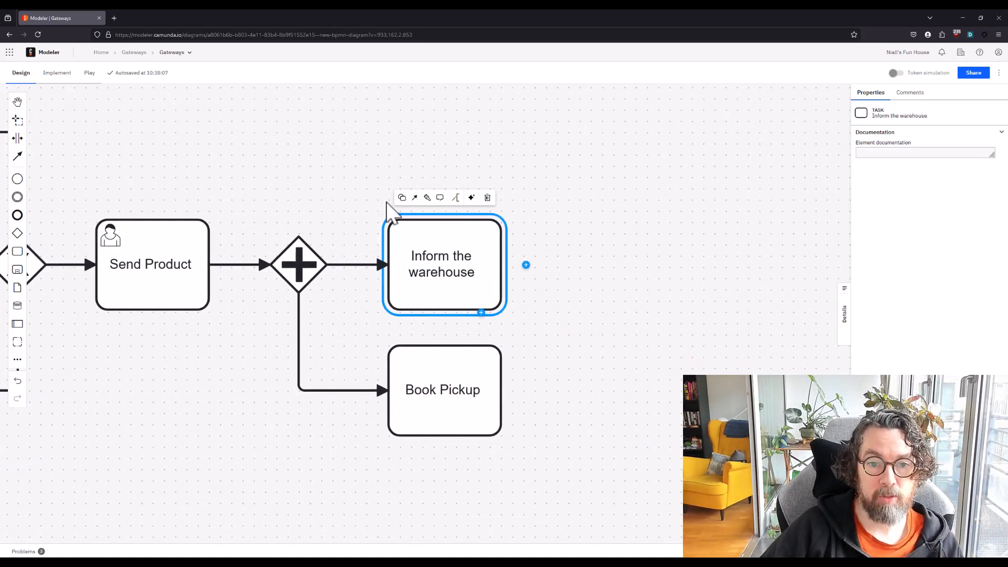
click(401, 198)
click(418, 246)
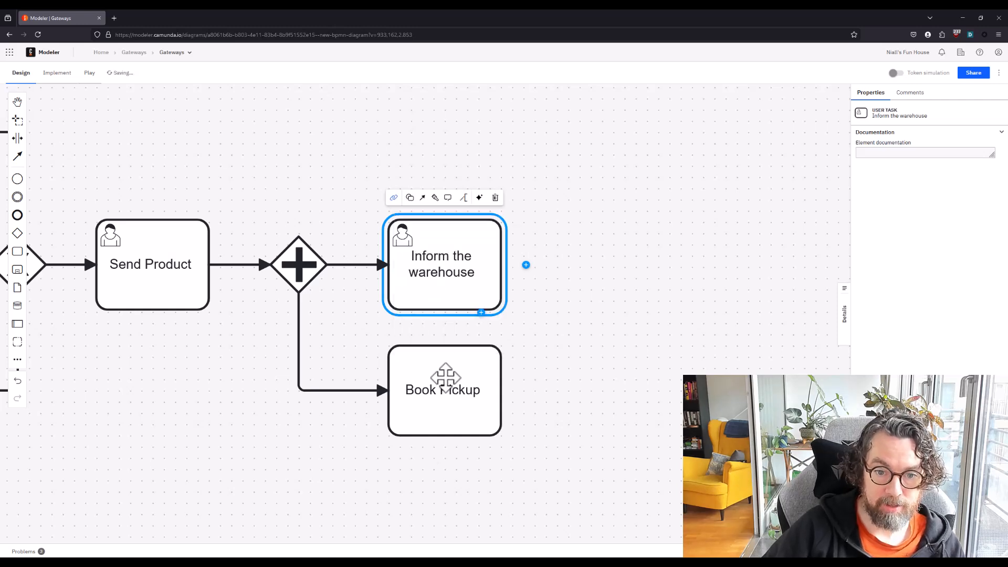
Change the Book Pickup task to a user task
click(444, 374)
click(401, 324)
click(418, 371)
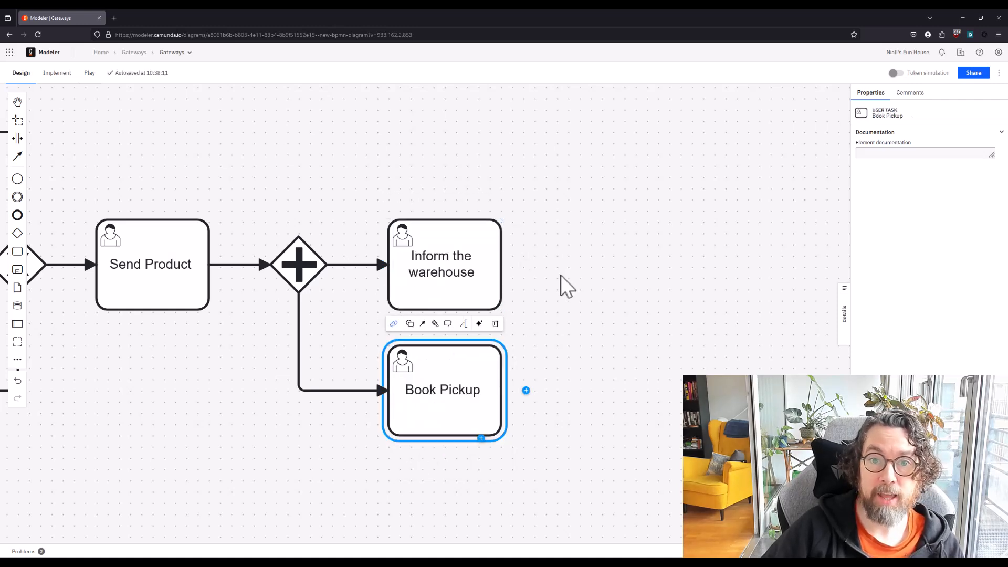
click(563, 275)
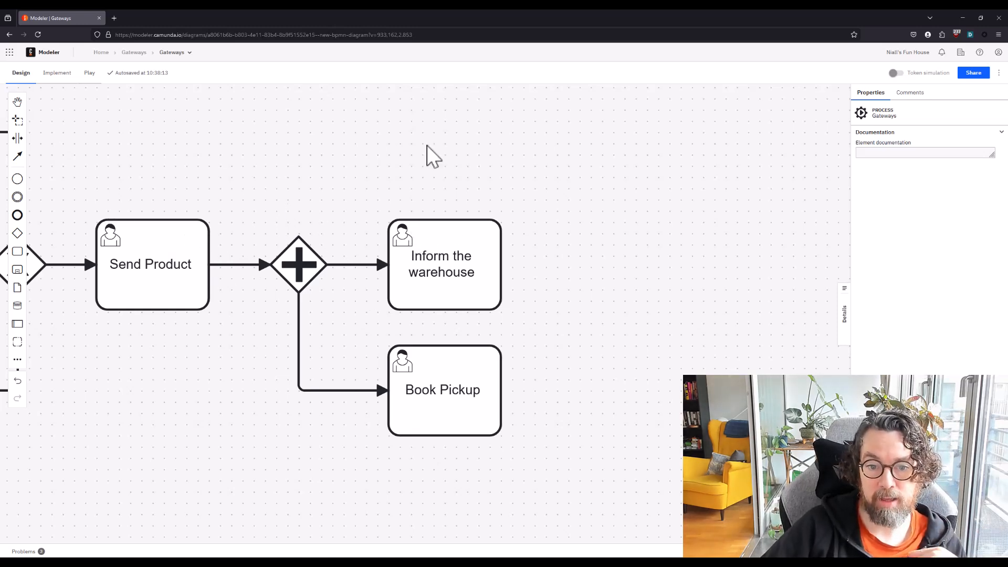
click(453, 263)
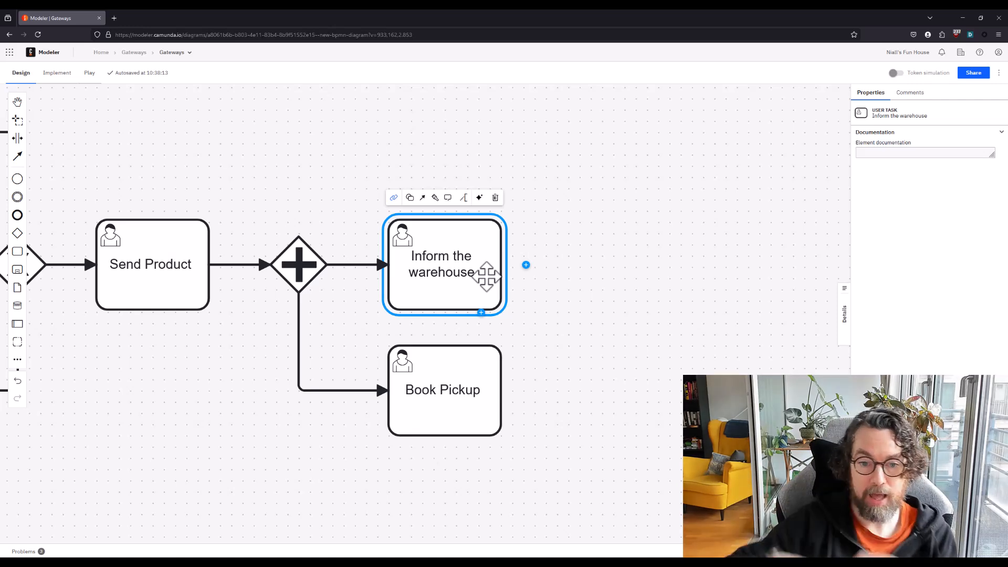
click(436, 360)
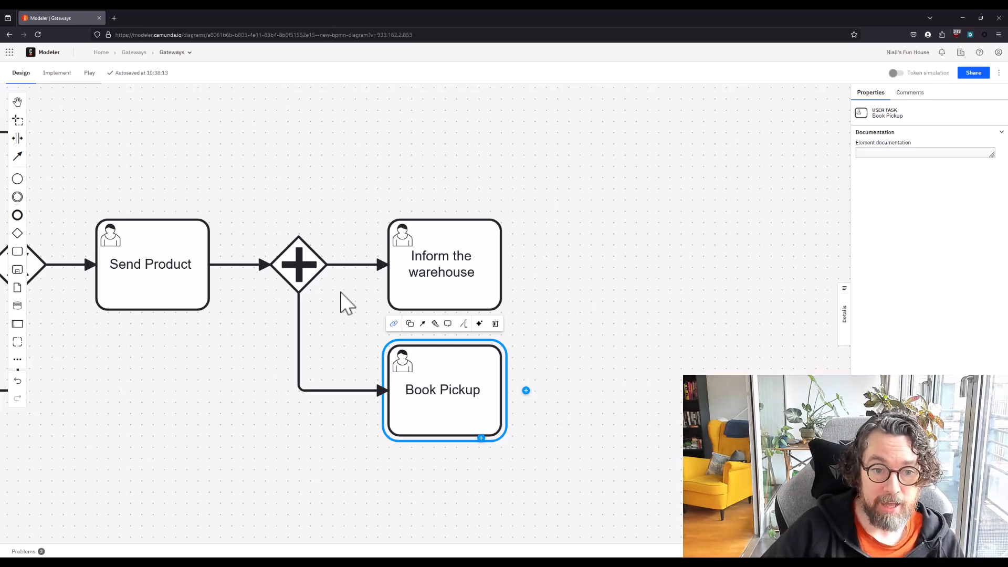
Make more space between Send Product and the parallel gateway, and delete the sequence flow connecting them
click(18, 138)
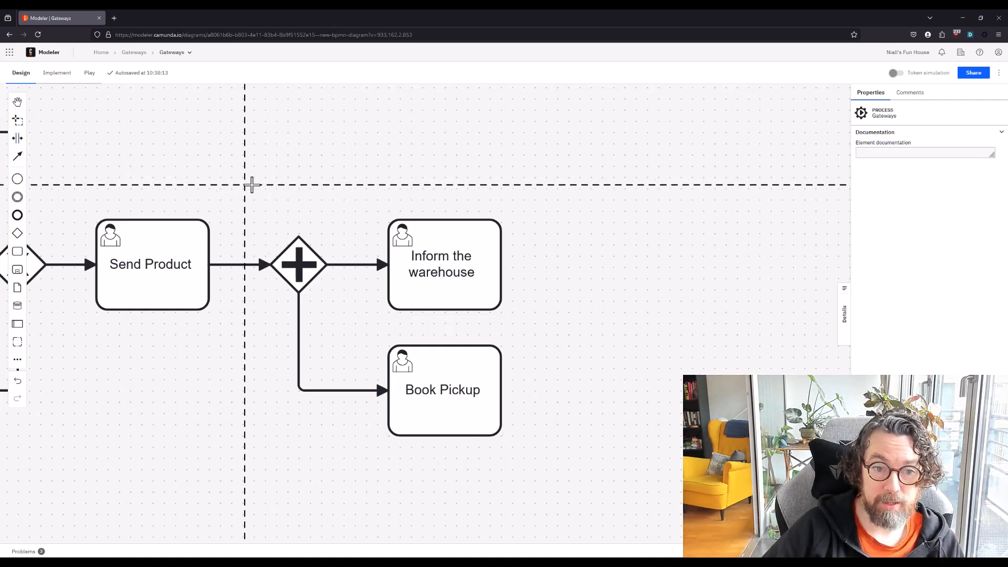
drag(248, 182, 326, 198)
click(293, 266)
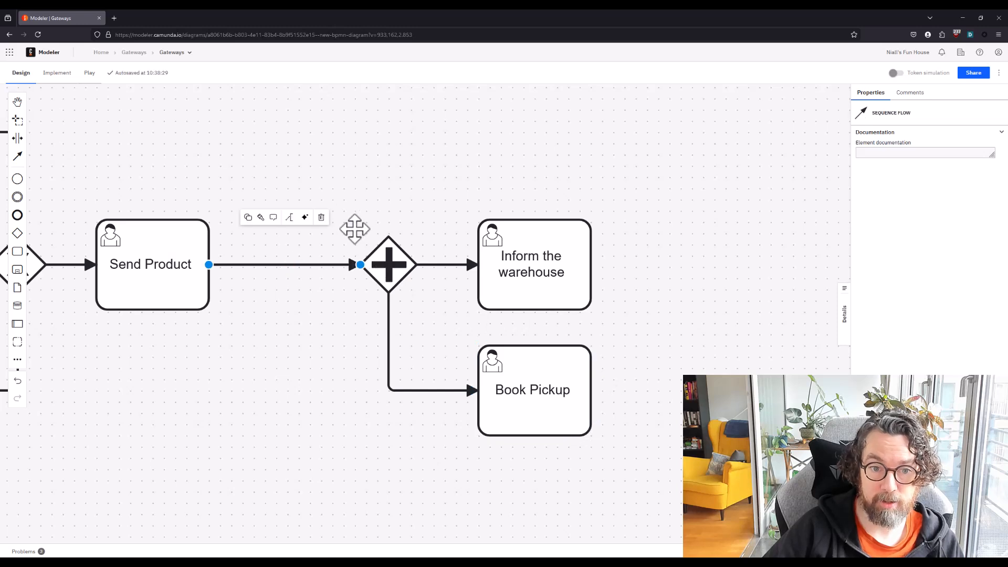
click(320, 216)
Place a start event between Send Product and the parallel gateway and connect it to the gateway
click(18, 179)
click(264, 265)
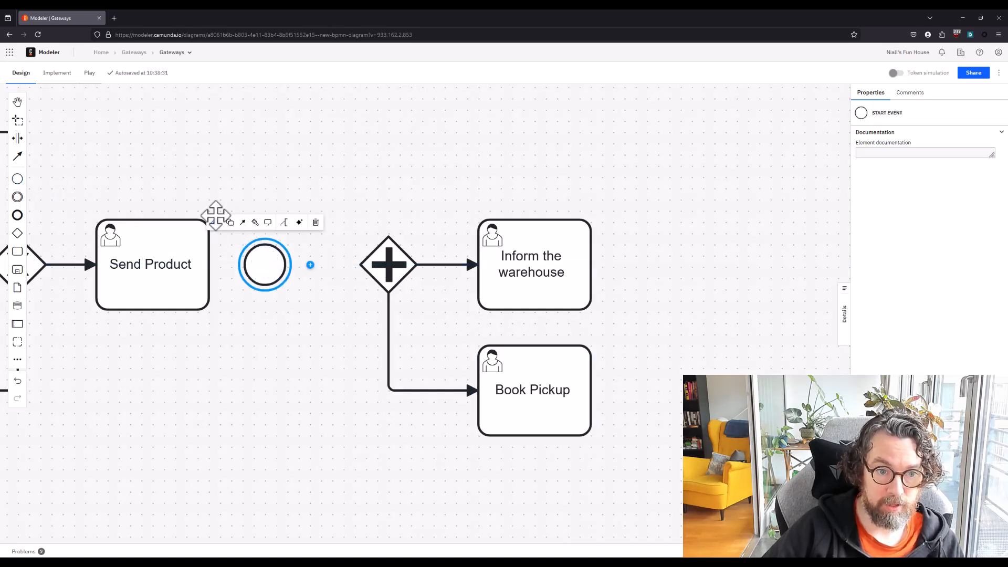
drag(242, 224, 385, 276)
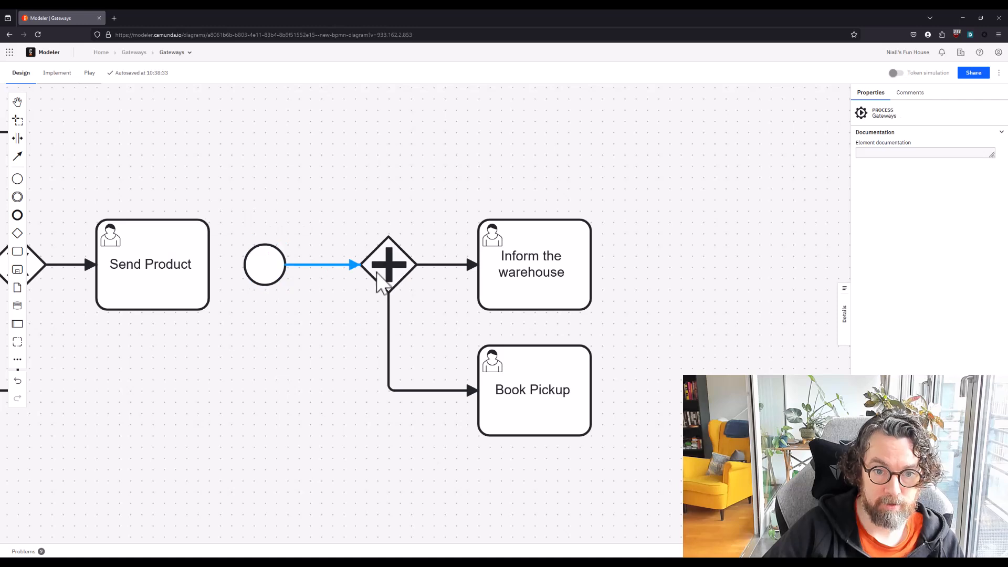
Run the token simulation from the new start event through the parallel gateway, and turn the simulation off
click(901, 75)
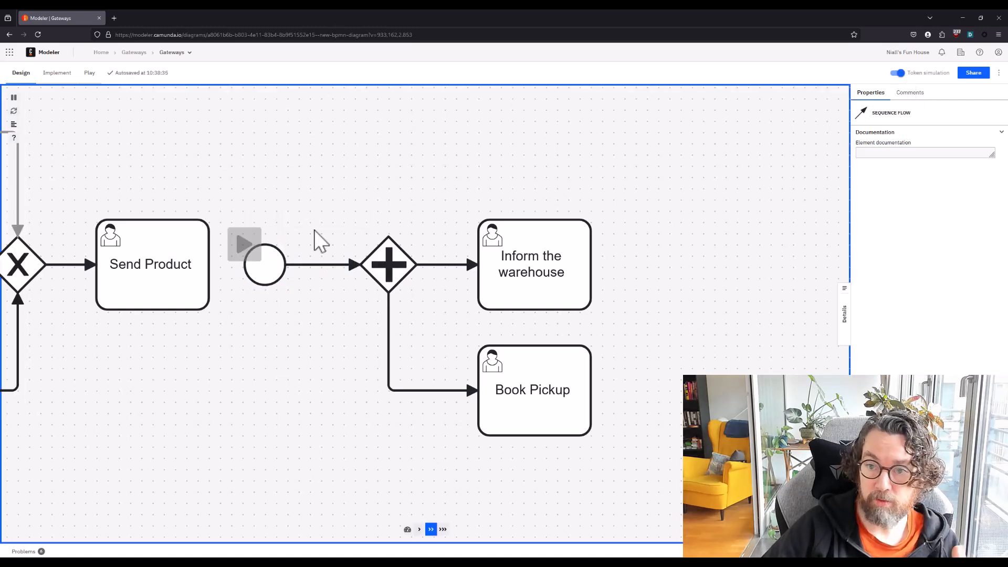
click(245, 244)
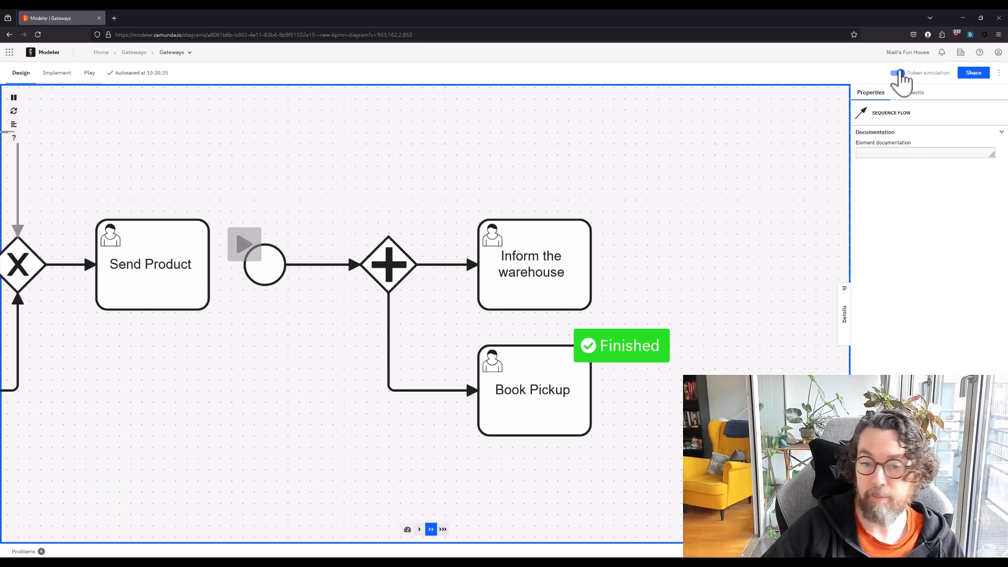
click(618, 169)
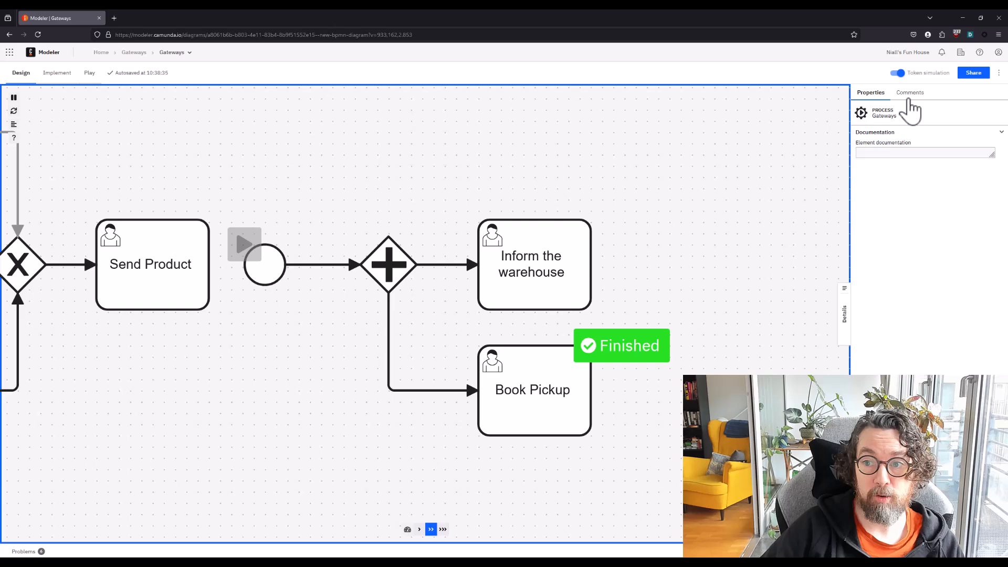
click(898, 73)
Place a task named "Coffee Break" in line with Inform the warehouse, leaving room for a gateway between them
drag(592, 168, 542, 246)
click(367, 353)
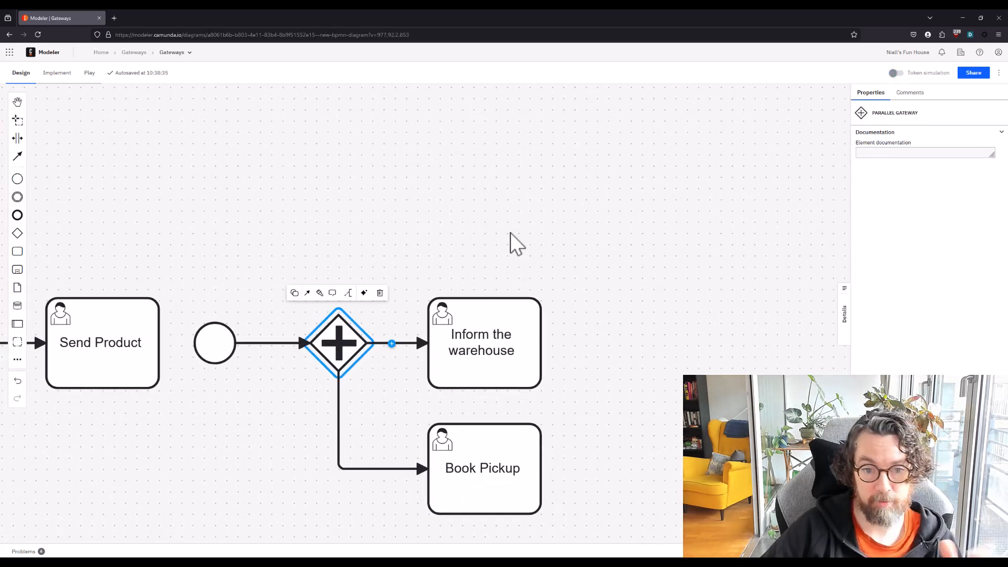
drag(622, 224, 618, 184)
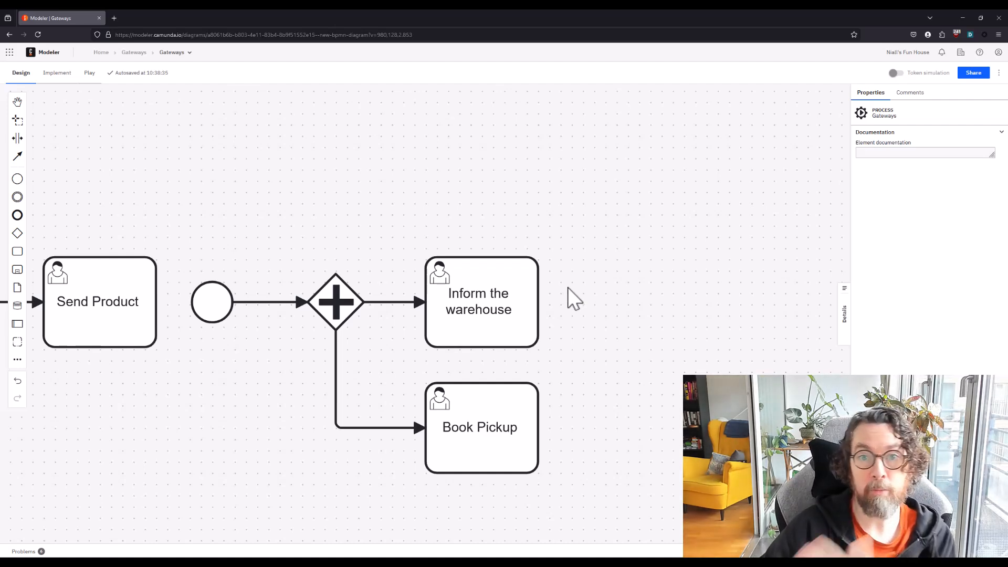
drag(666, 336, 562, 340)
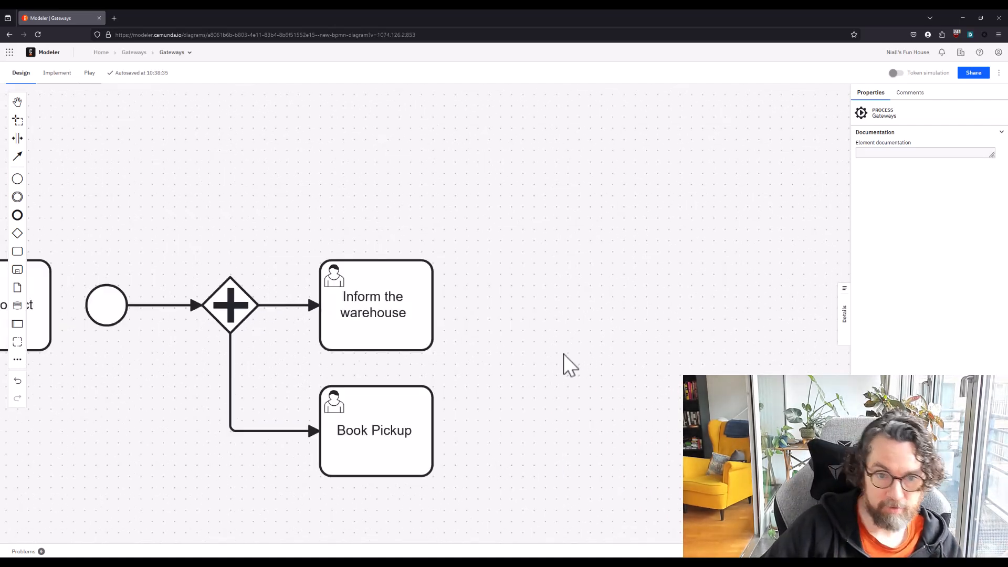
drag(16, 252, 637, 308)
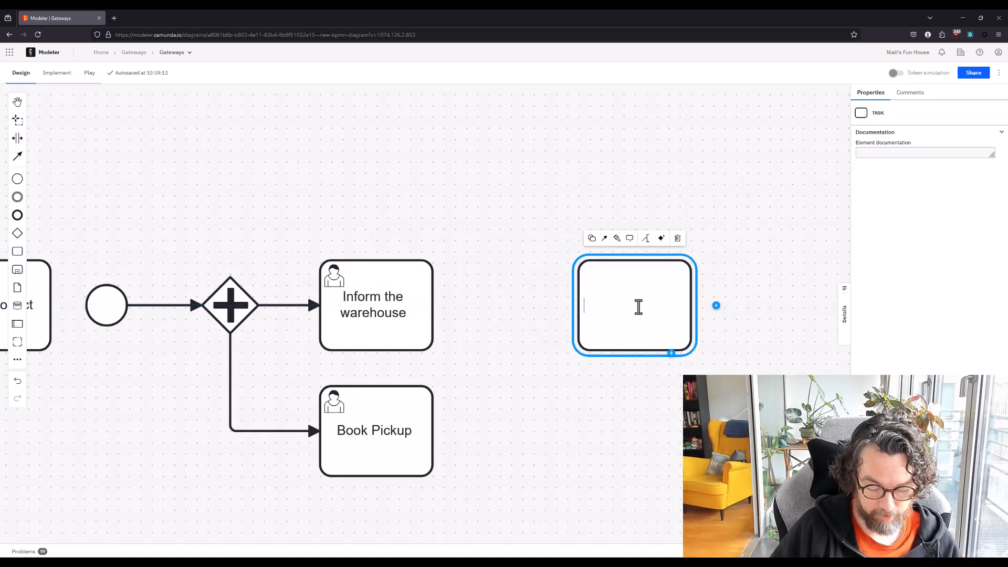
text(Coffee b R)
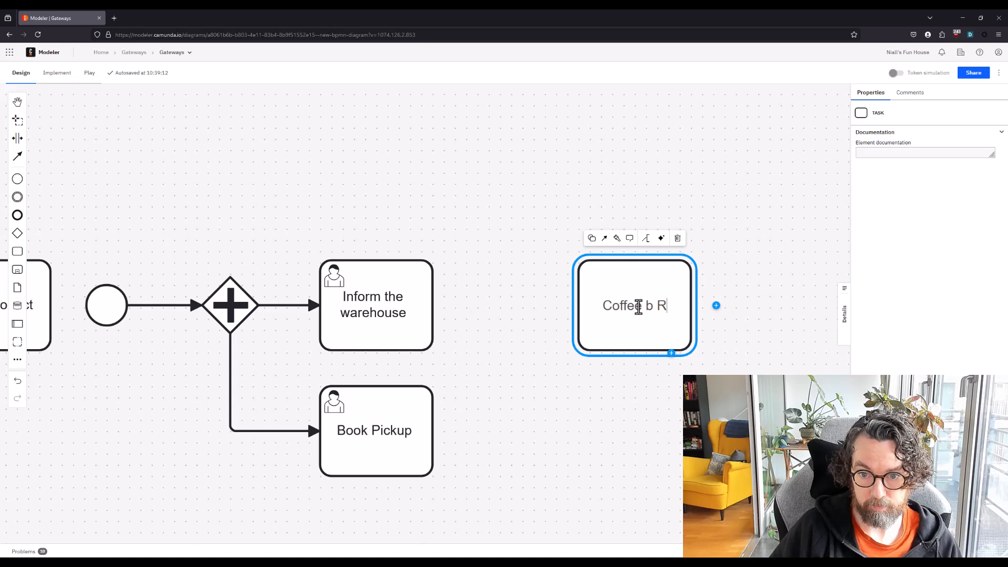
text(Eak)
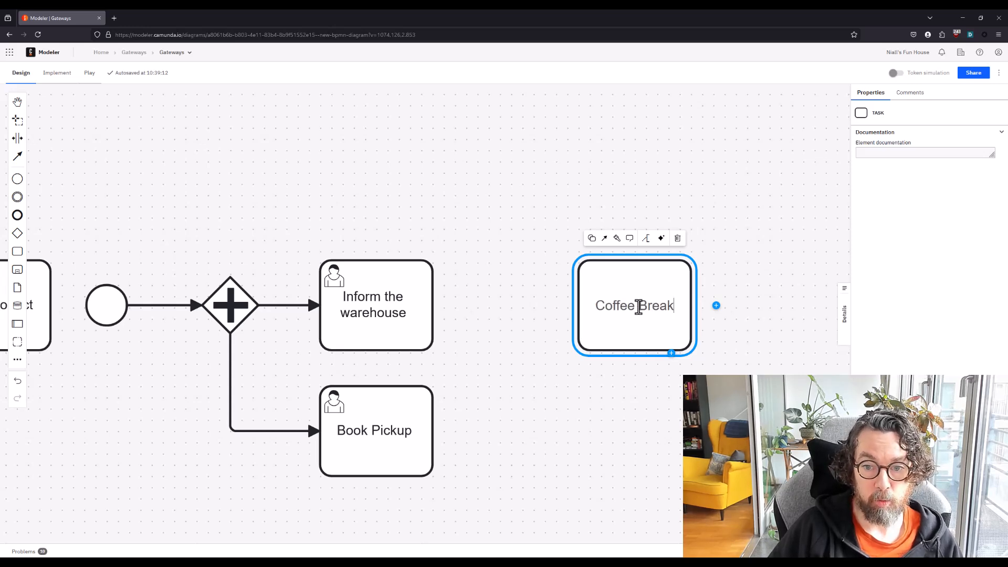
click(471, 197)
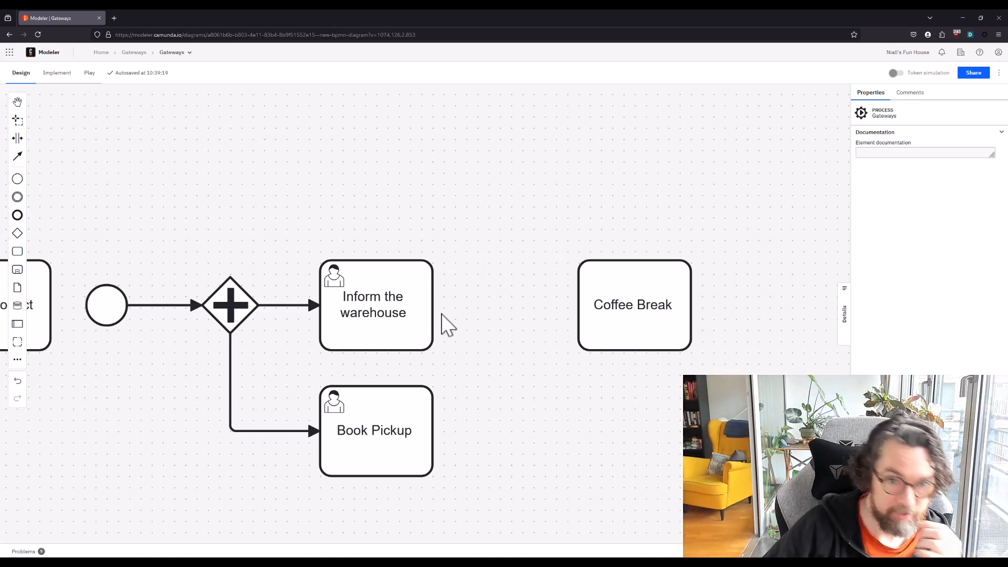
Connect Inform the warehouse to Coffee Break with a sequence flow
click(367, 309)
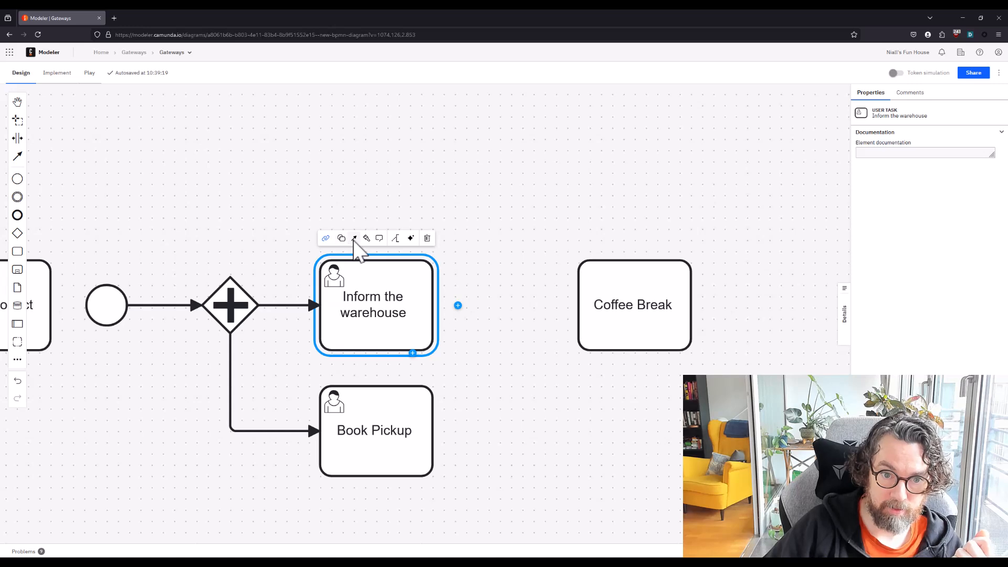
drag(354, 239, 582, 305)
Insert an exclusive gateway into the flow before Coffee Break and connect Book Pickup to it
click(383, 427)
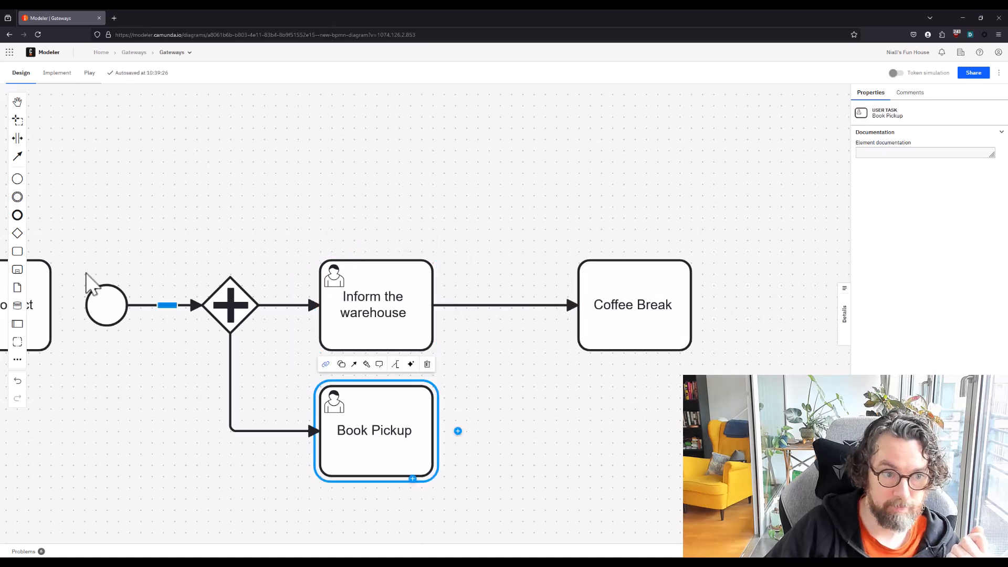
drag(20, 231, 511, 304)
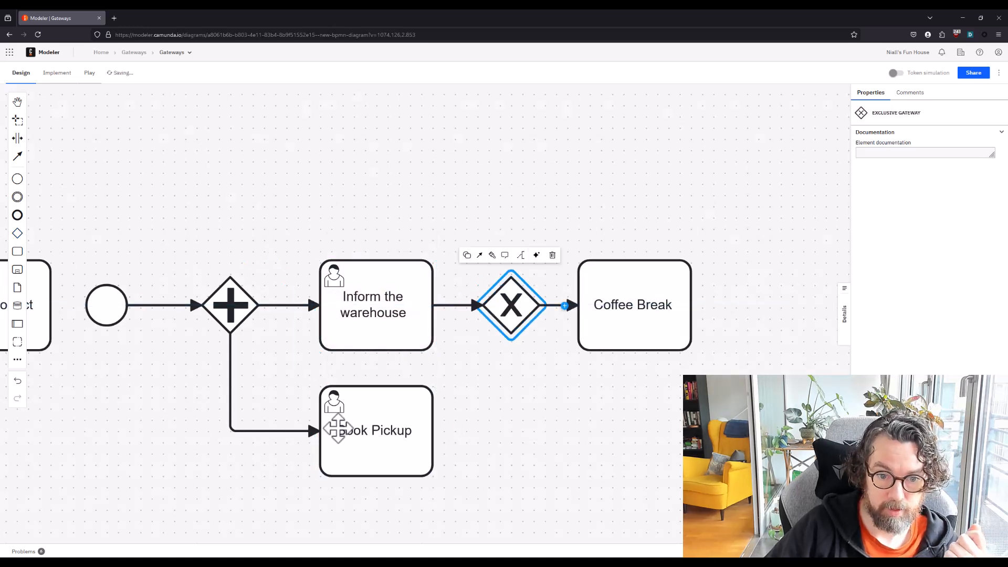
drag(354, 364, 508, 321)
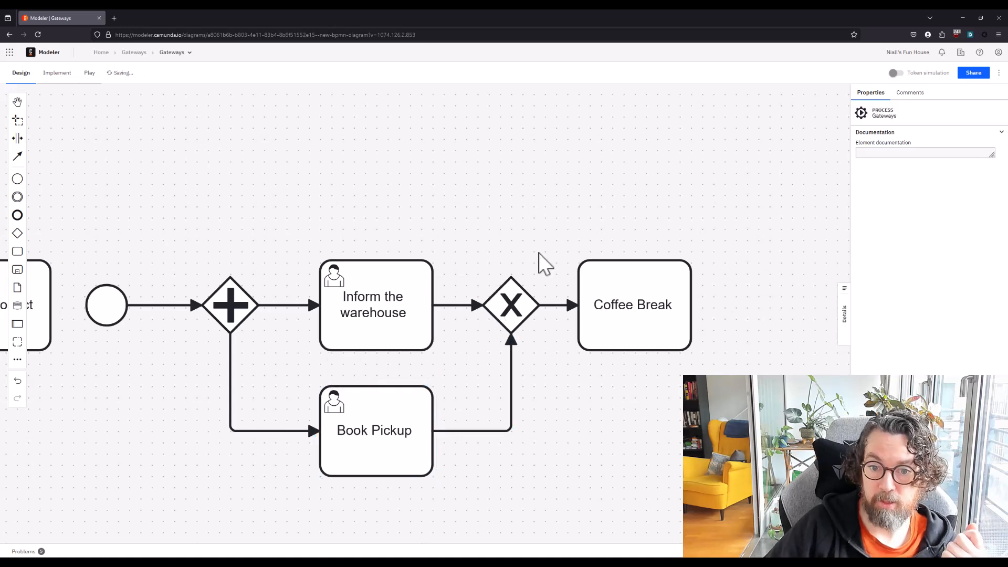
click(512, 304)
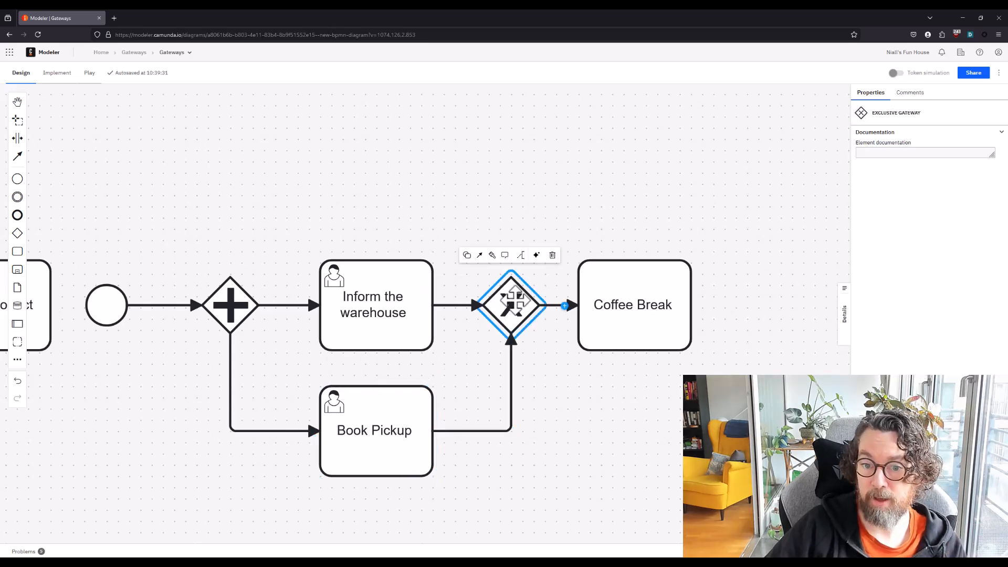
click(576, 199)
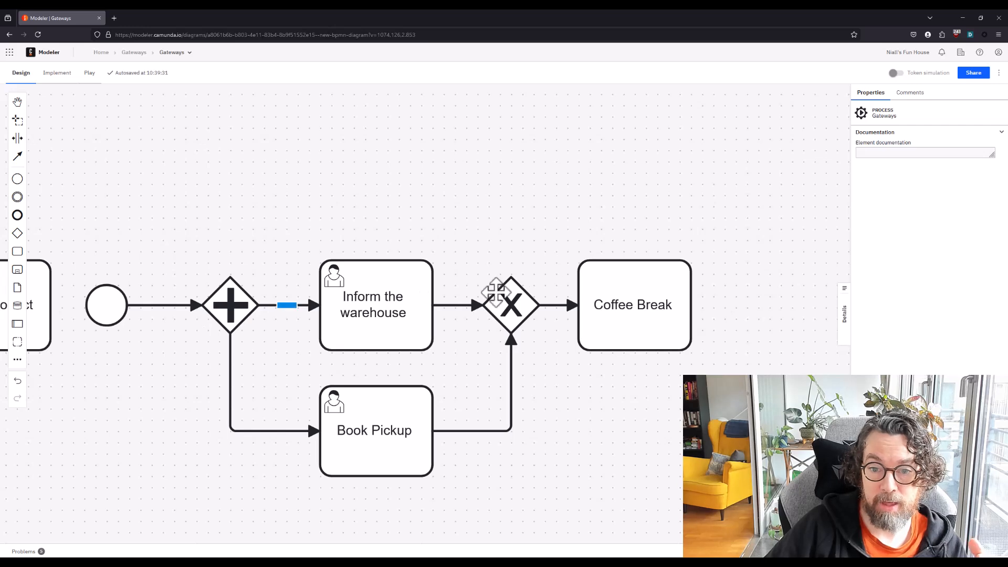
Run the token simulation from the start event through the joining exclusive gateway, and turn the simulation off
click(898, 73)
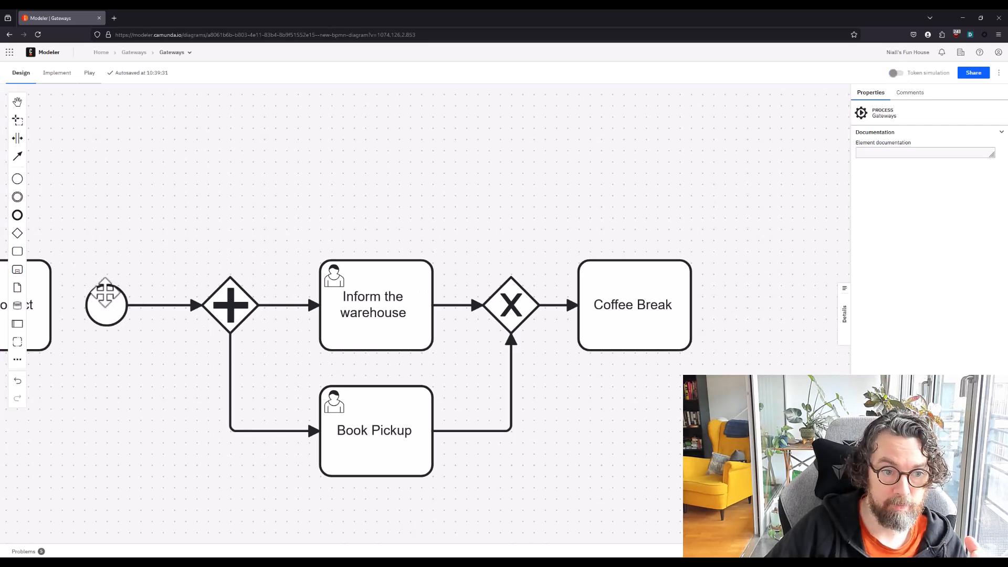
click(87, 285)
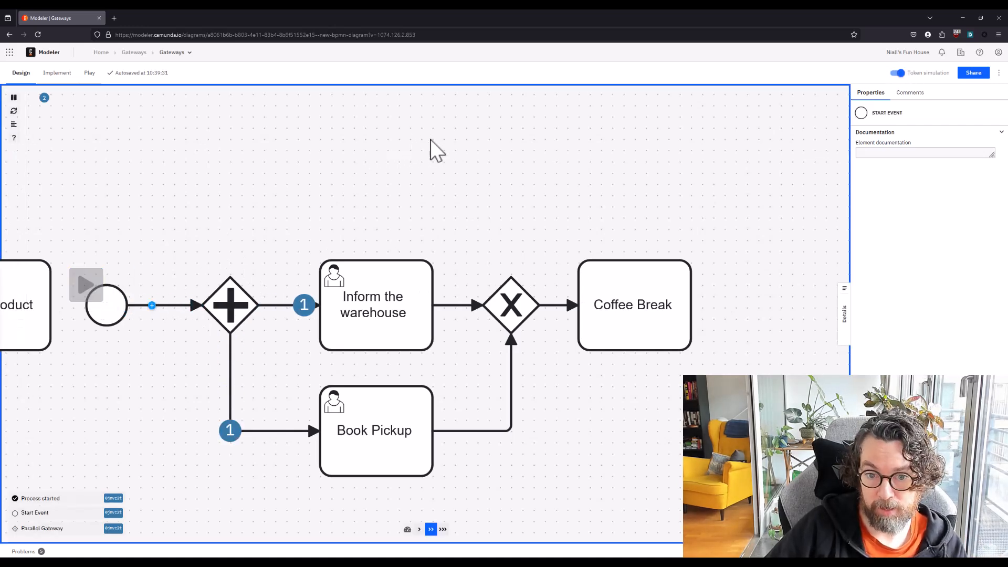
mouse_move(608, 308)
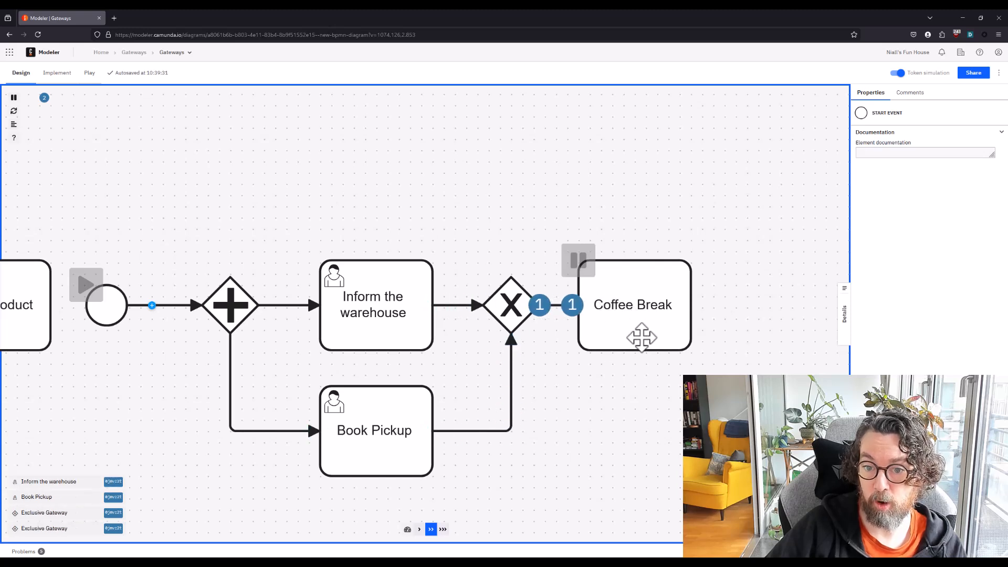
click(897, 73)
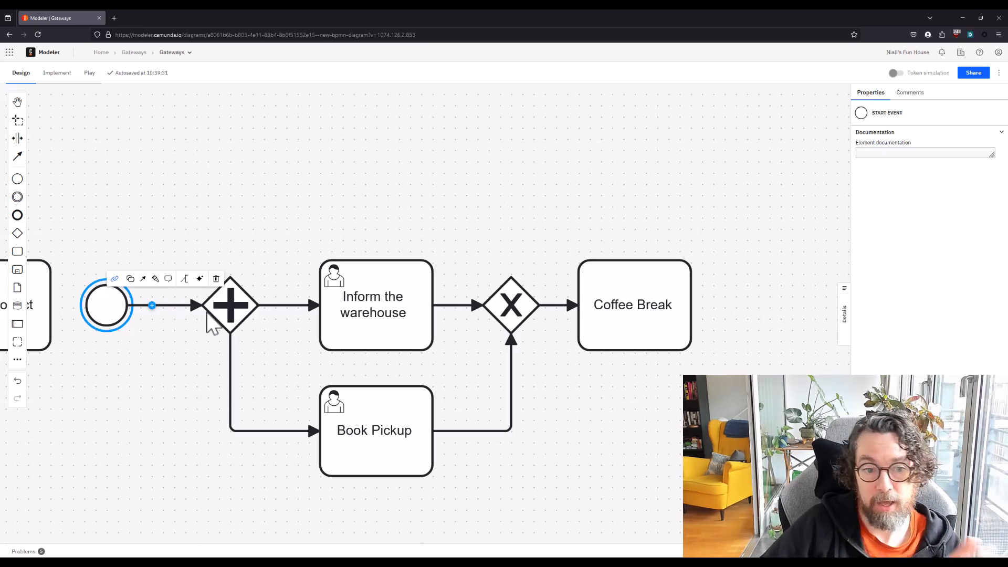
Change the joining gateway before Coffee Break from exclusive to a parallel gateway
click(242, 307)
click(512, 297)
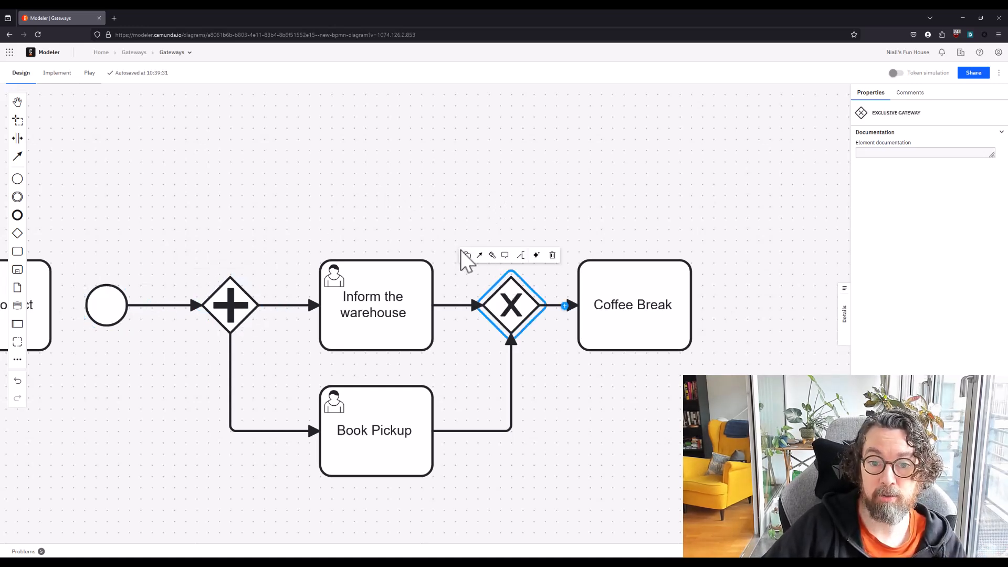
click(467, 256)
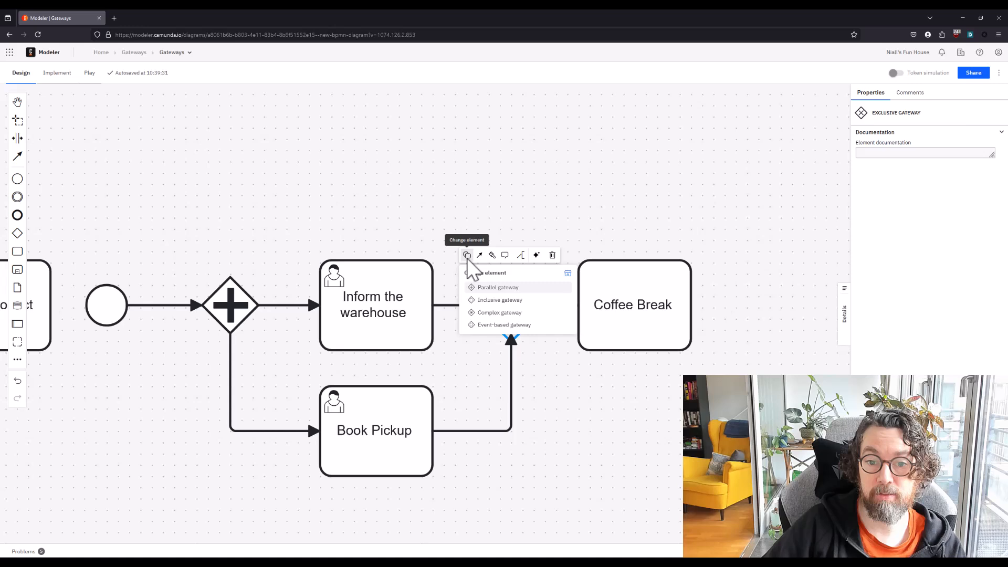
click(492, 288)
click(360, 183)
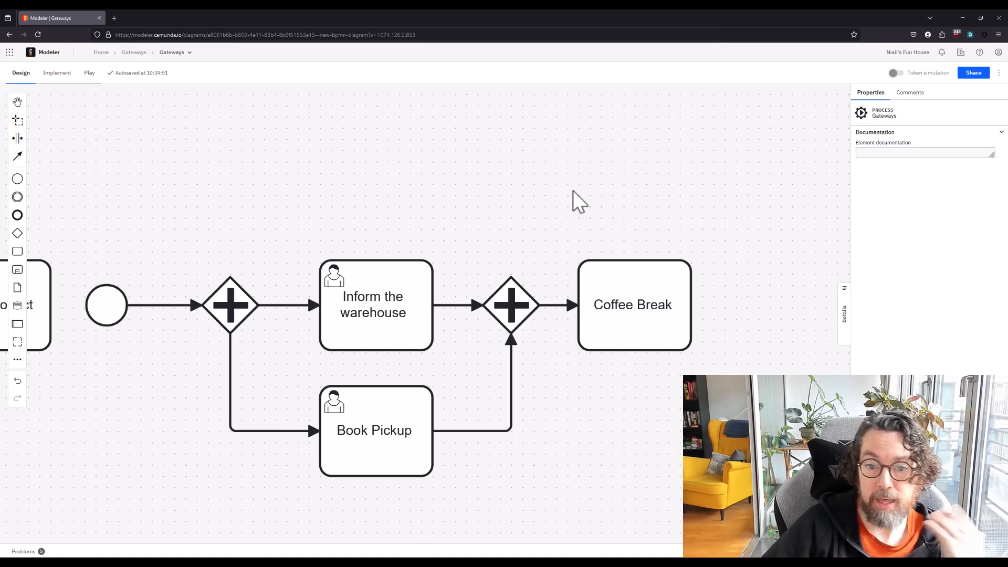
Run the token simulation from the start event through the joining parallel gateway, and turn the simulation off
click(896, 73)
click(86, 284)
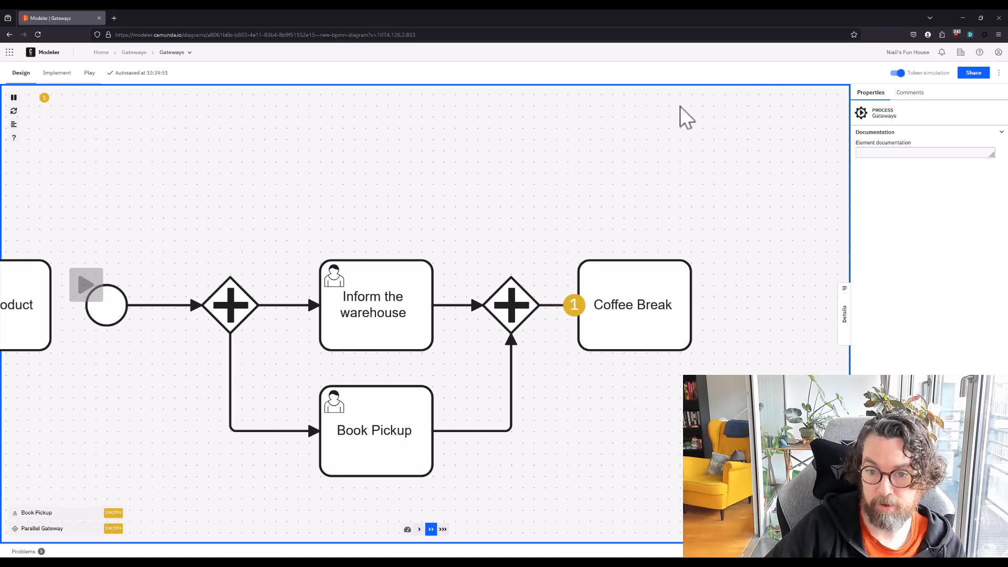
click(896, 73)
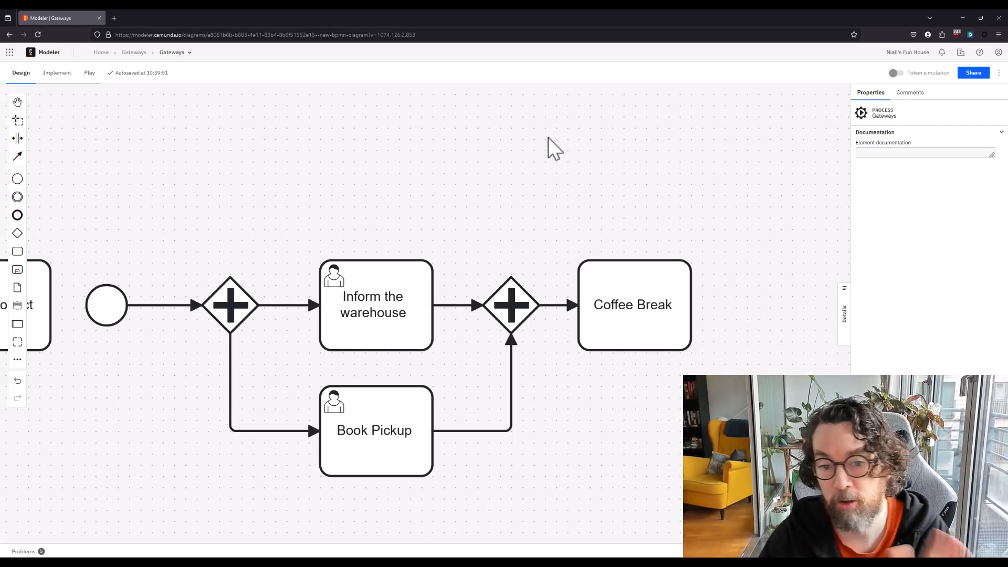
Simulate the process again from the start event, holding a token at Inform the warehouse
click(896, 73)
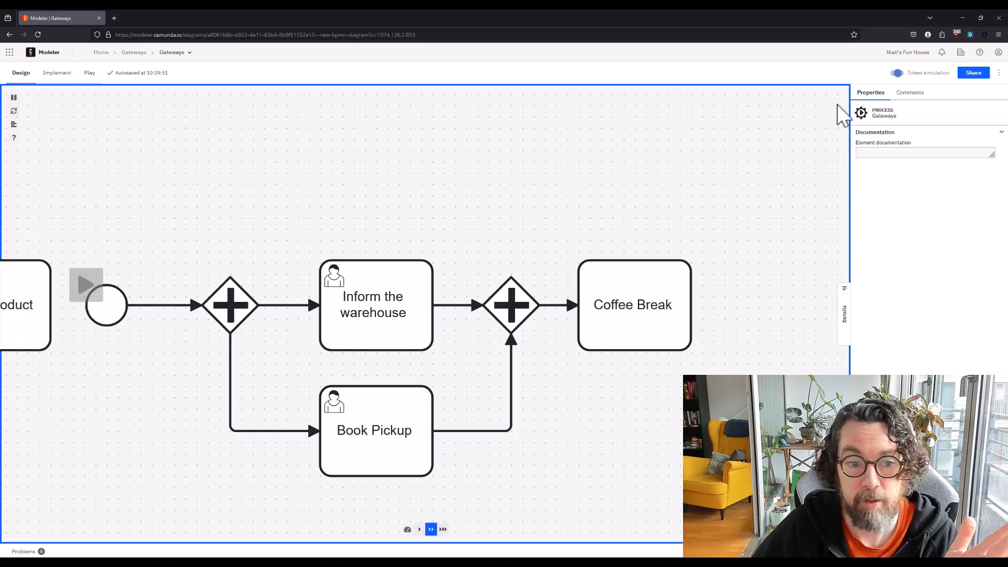
click(84, 285)
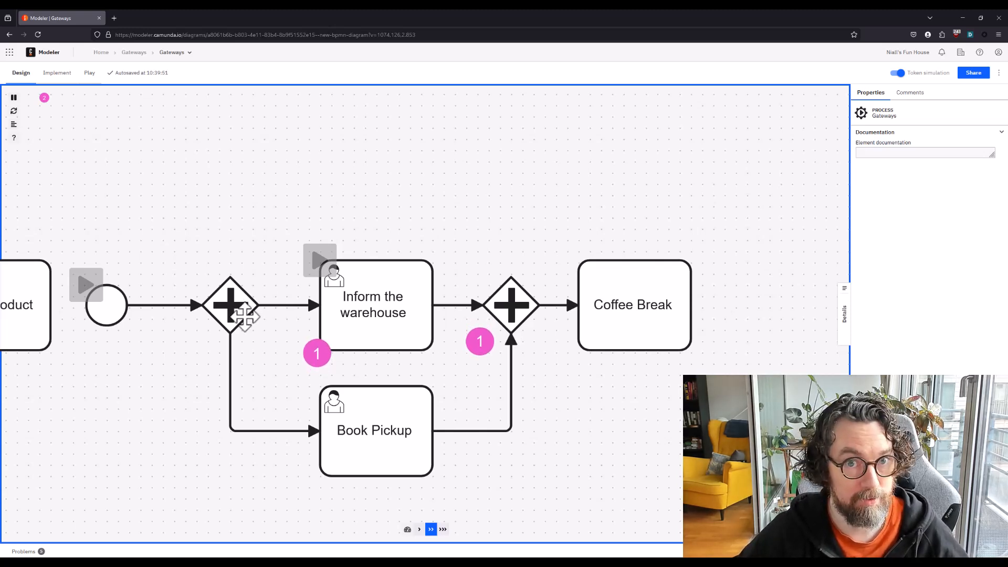
Release the token held at Inform the warehouse and turn the token simulation off
click(326, 261)
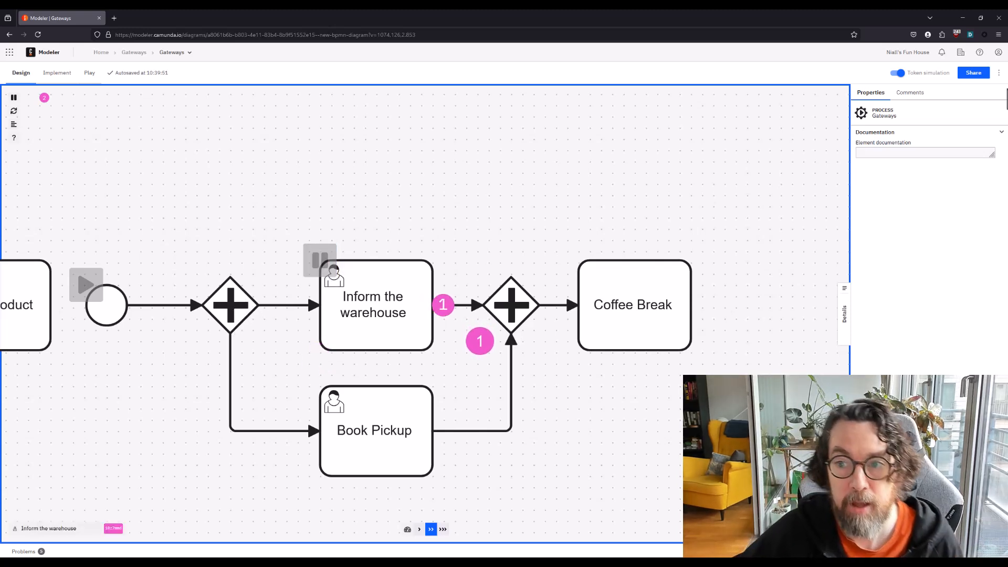
click(901, 73)
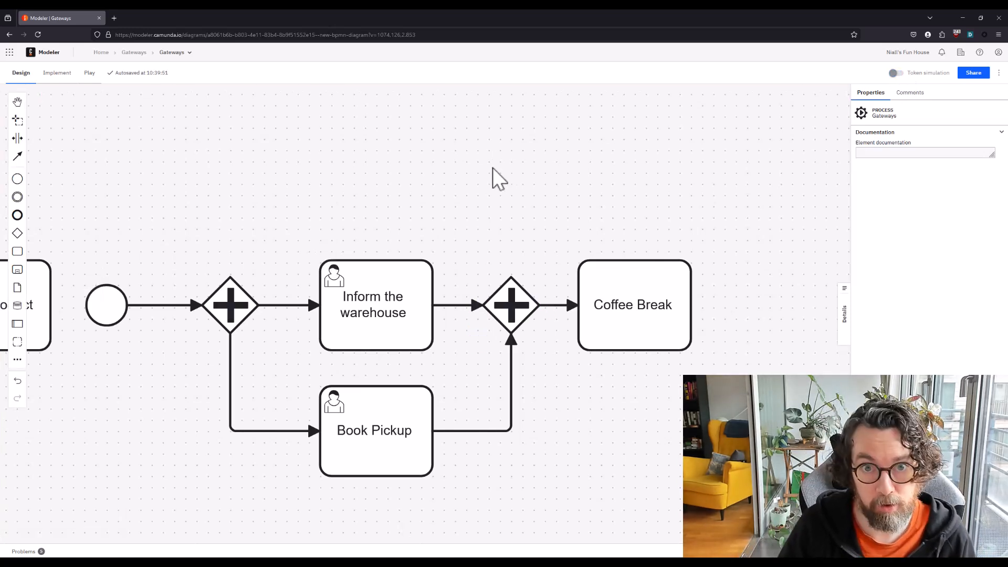
click(276, 305)
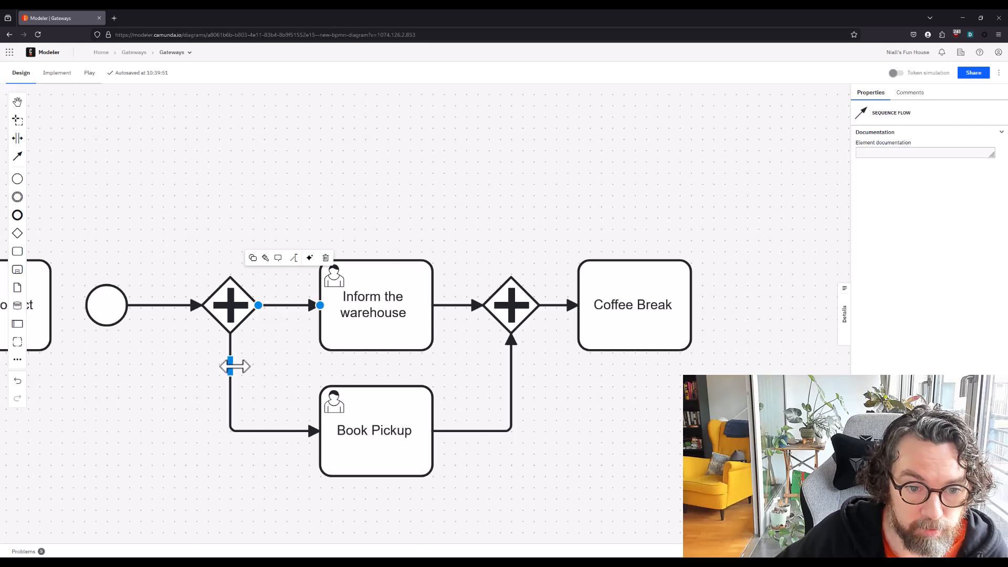
click(234, 366)
click(512, 213)
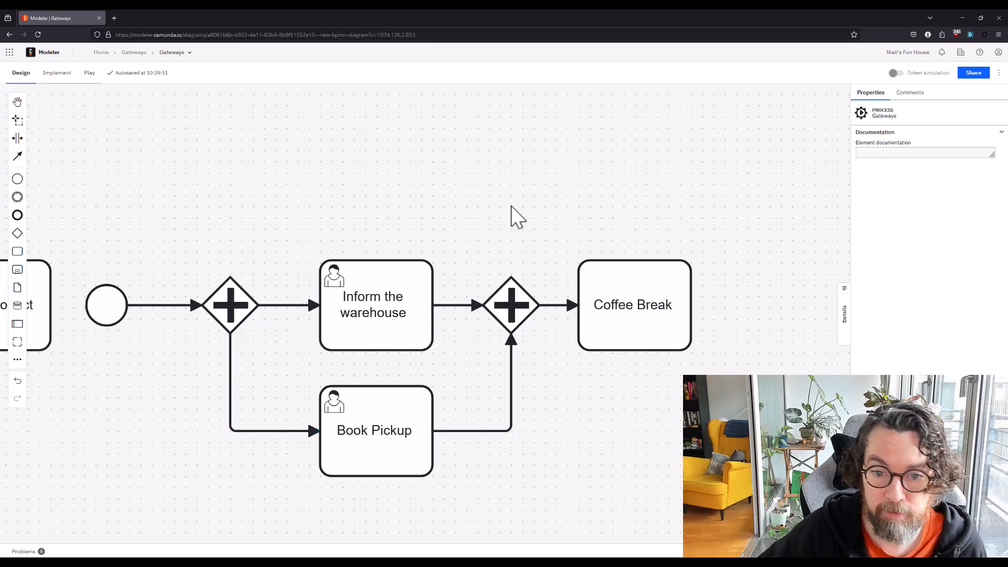
click(511, 301)
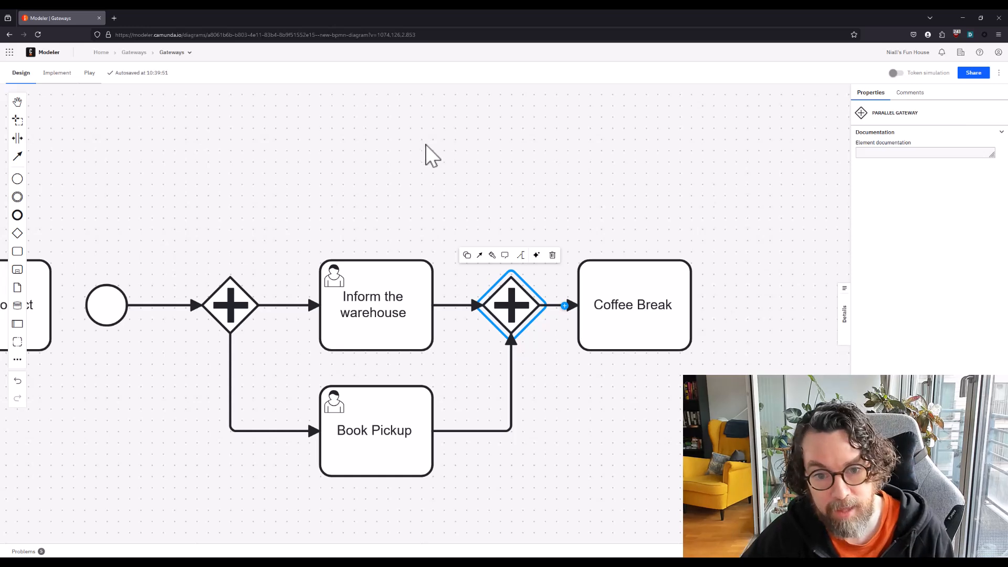
click(447, 167)
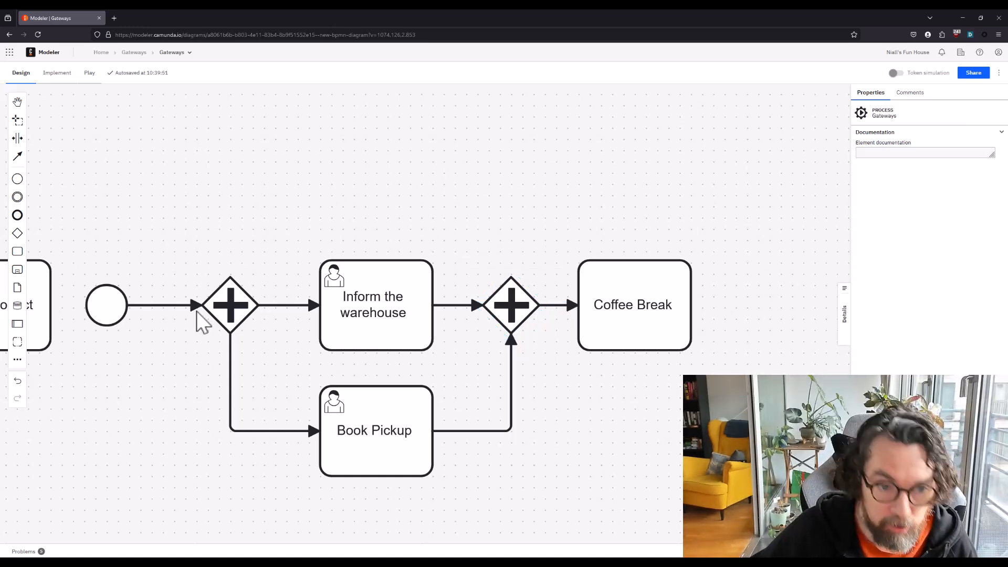
Add a third task branching from the splitting parallel gateway below Book Pickup, and append an end event to it
click(213, 310)
click(284, 307)
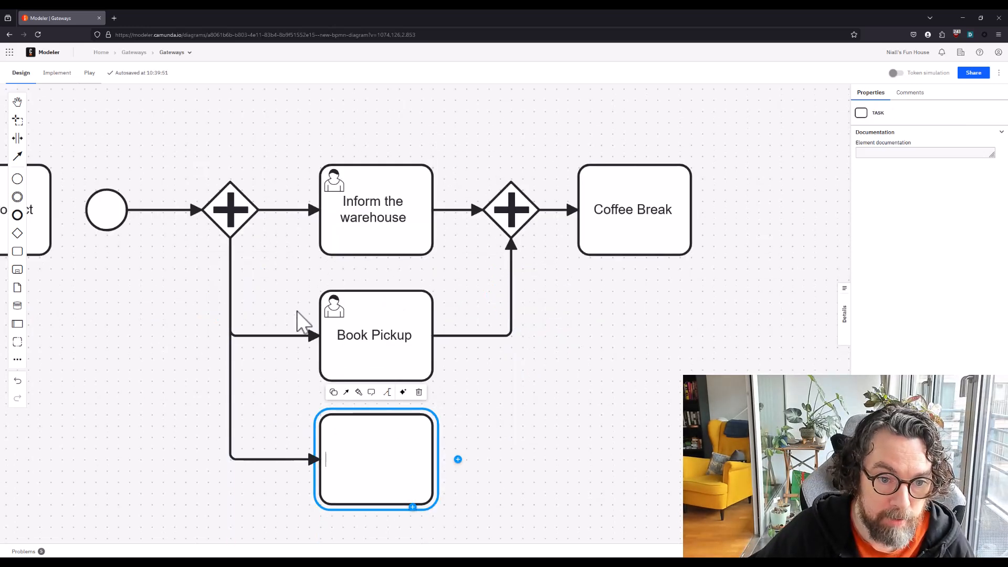
click(458, 473)
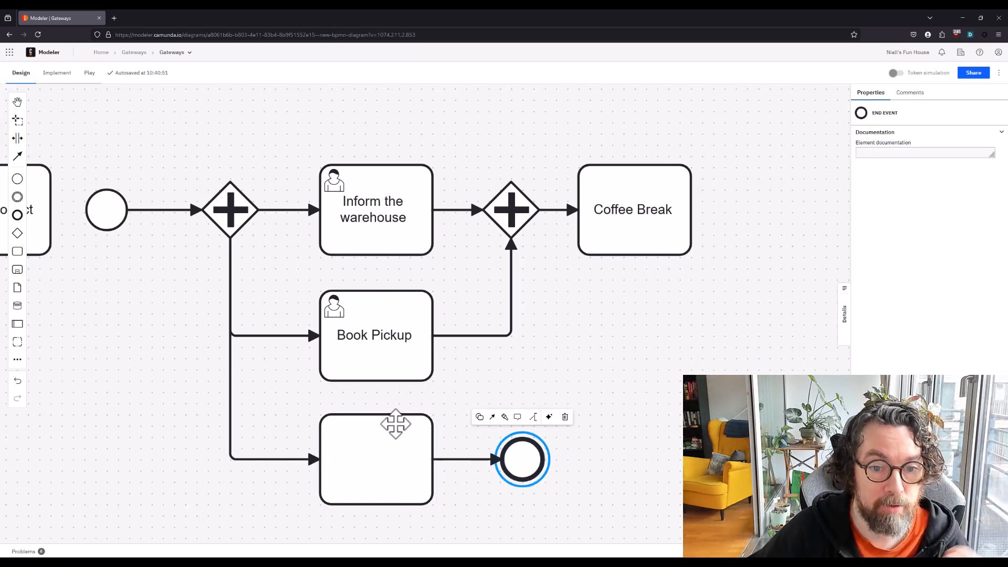
Change the new third task into a user task and name it "Check the mail"
click(387, 451)
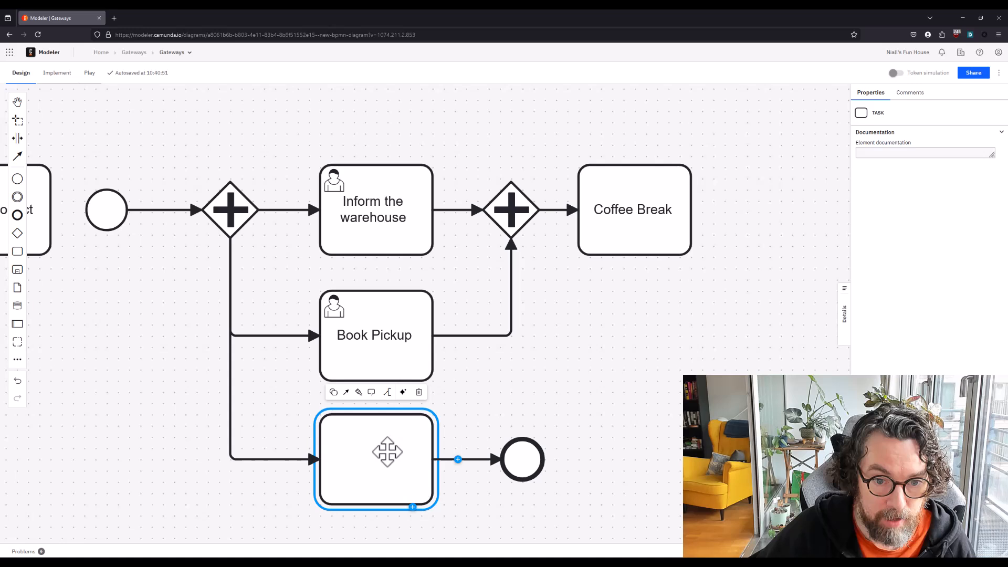
click(335, 394)
click(357, 445)
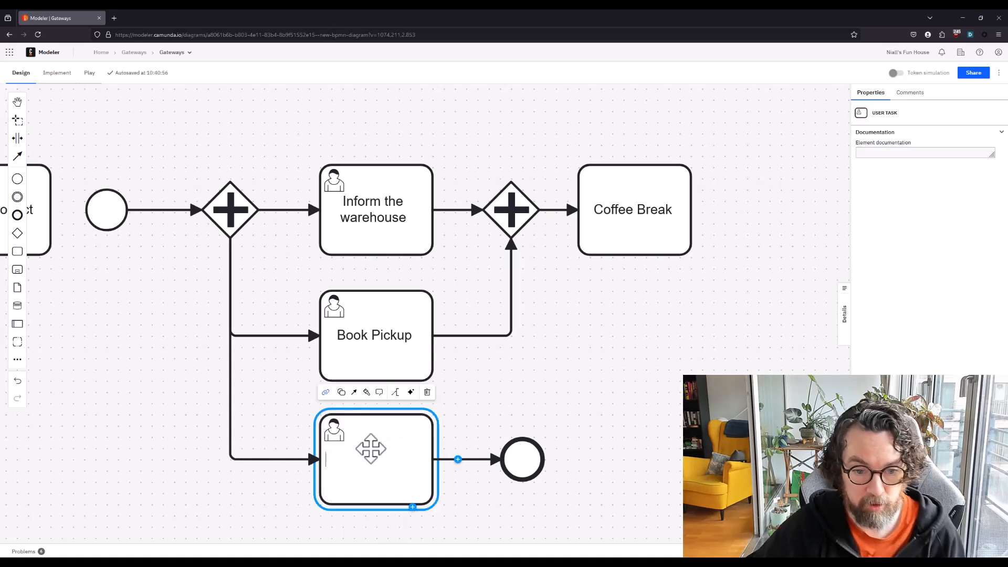
text(Check the )
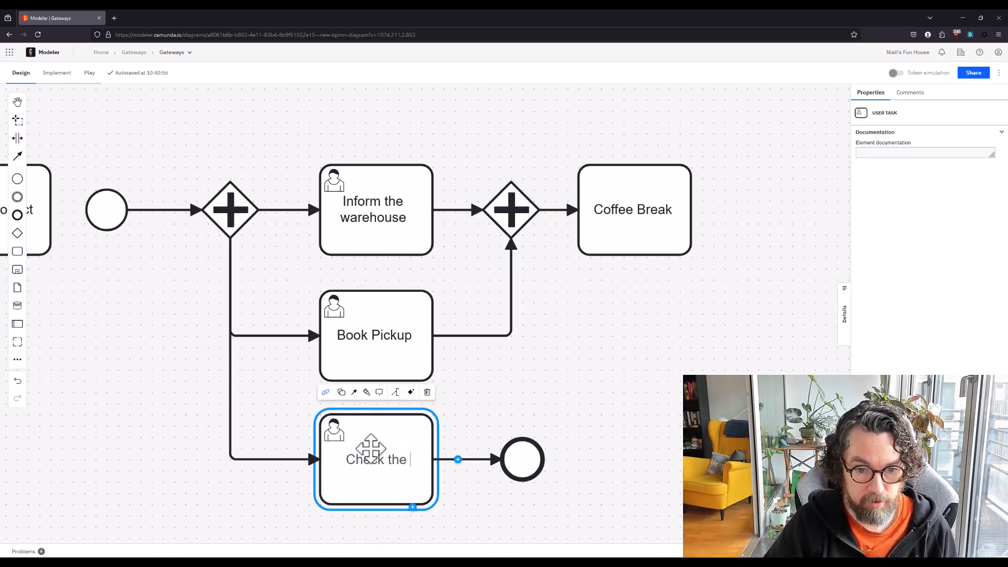
text(am)
key(Return)
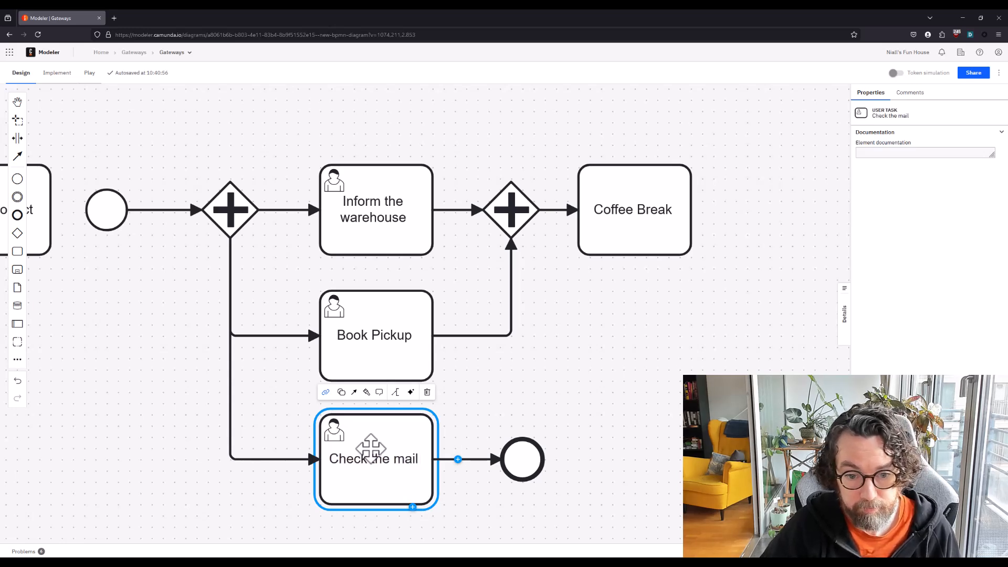
click(471, 395)
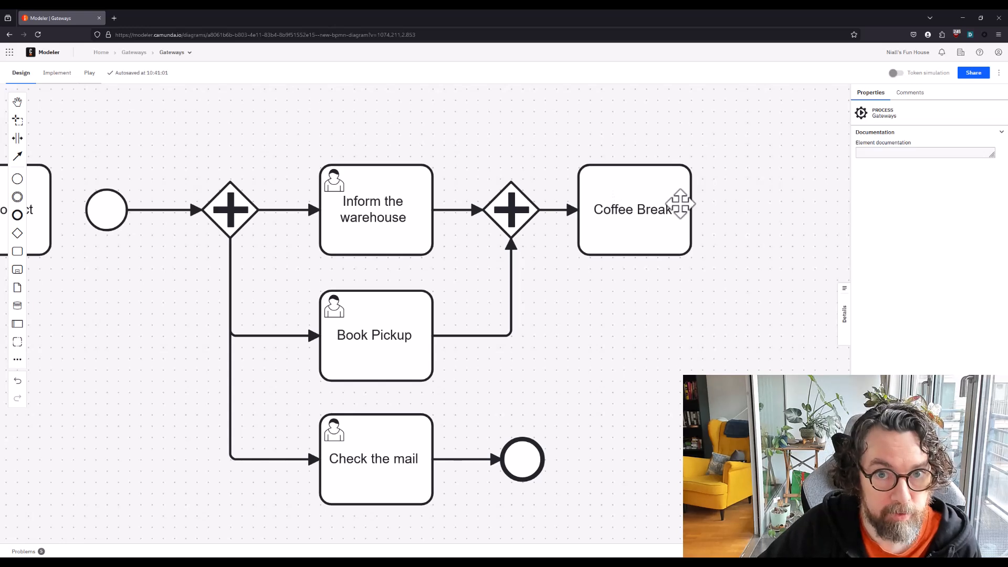
Turn on the token simulation, start the three-branch process, and release the token held at Inform the warehouse
click(895, 73)
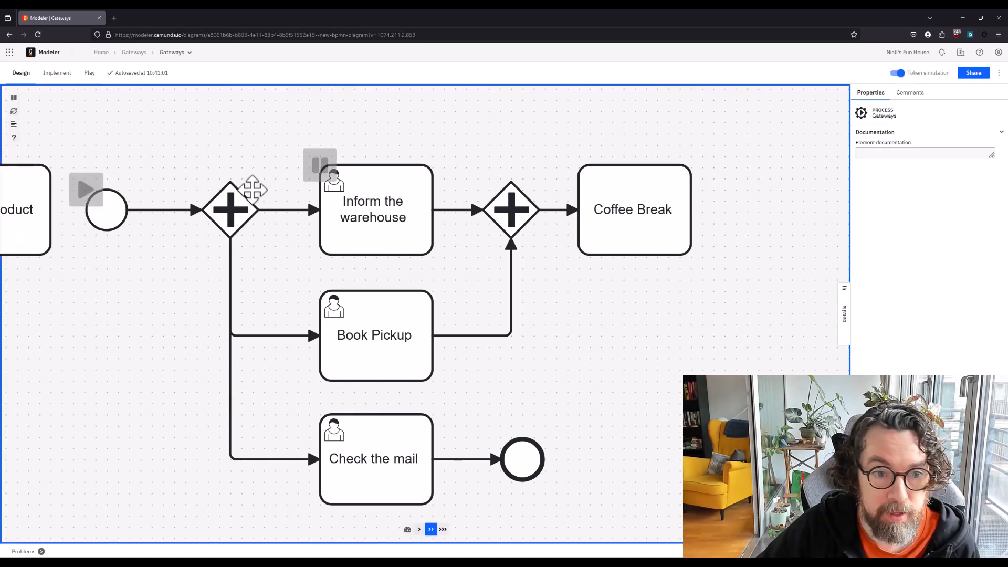
click(85, 189)
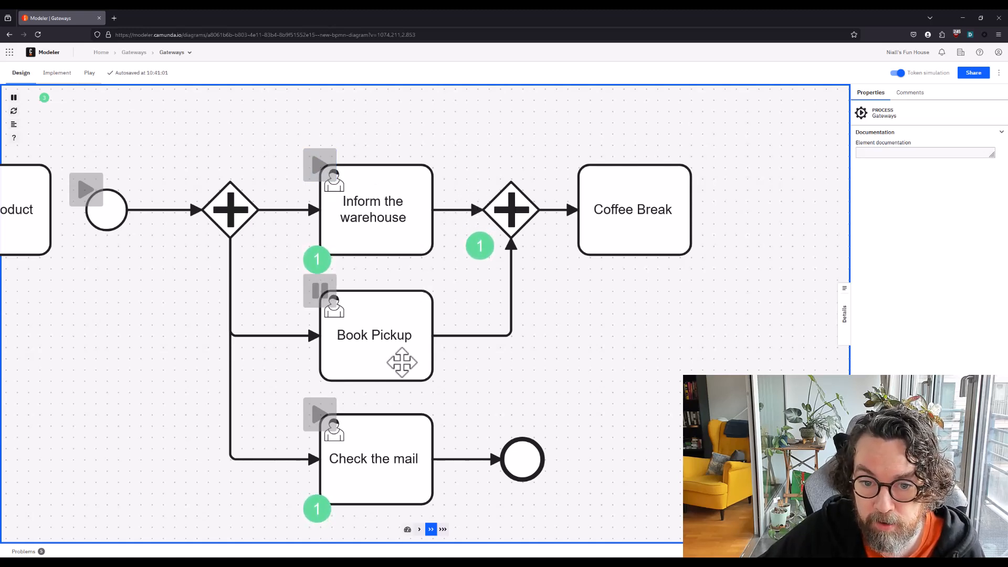
click(325, 171)
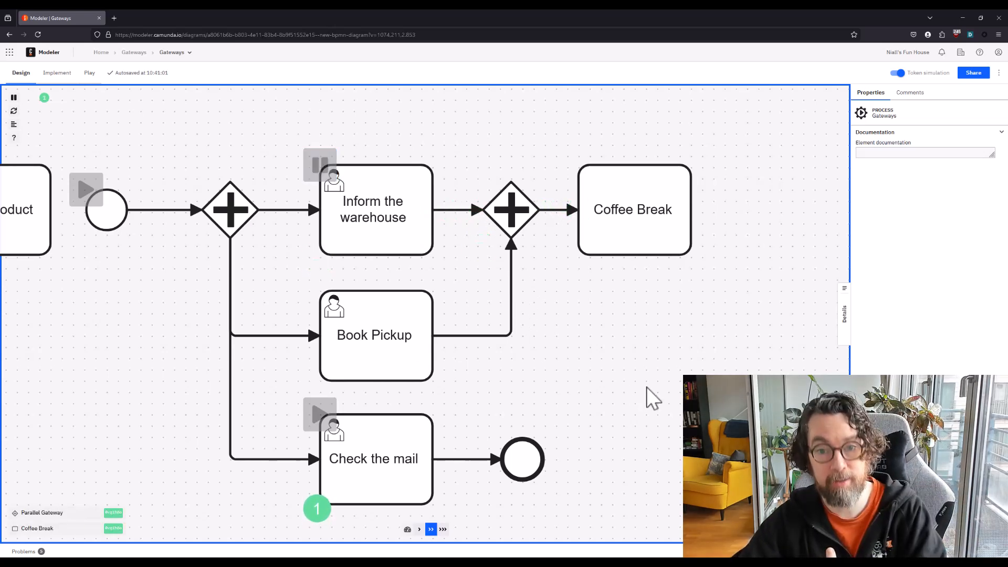
Release the token waiting at Check the mail through to the end event, and turn the token simulation off
scroll(488, 383, down, 3)
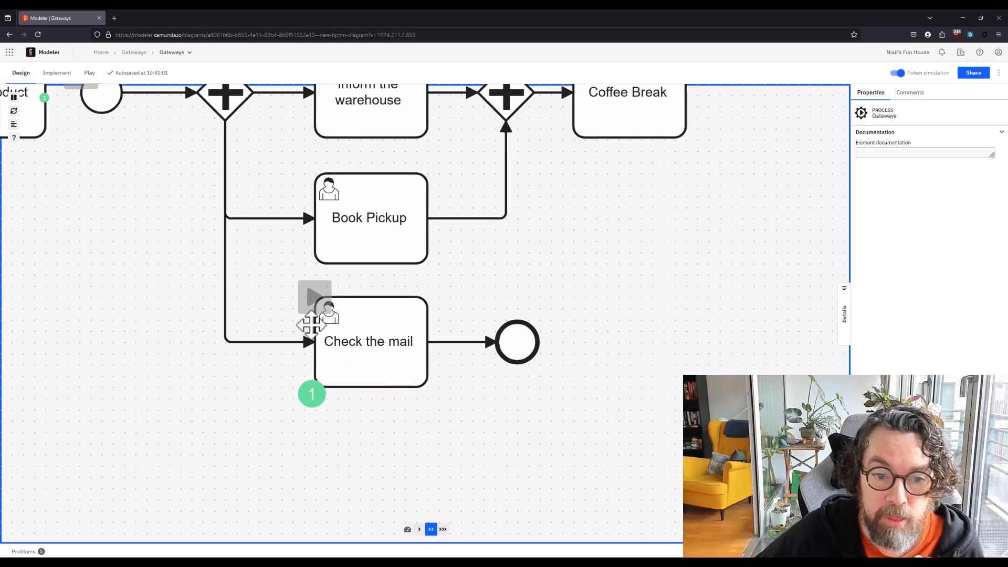
click(317, 298)
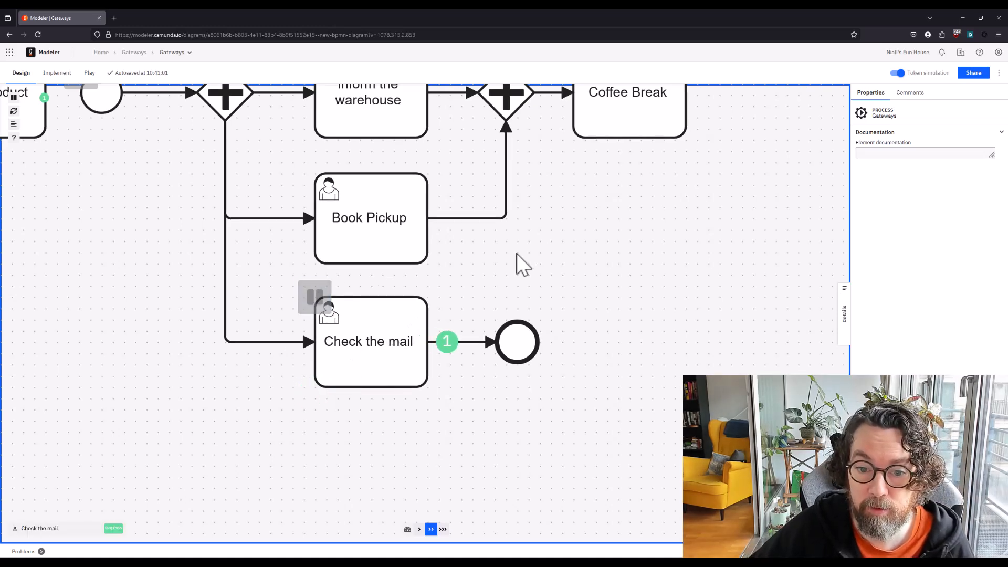
drag(581, 207, 557, 339)
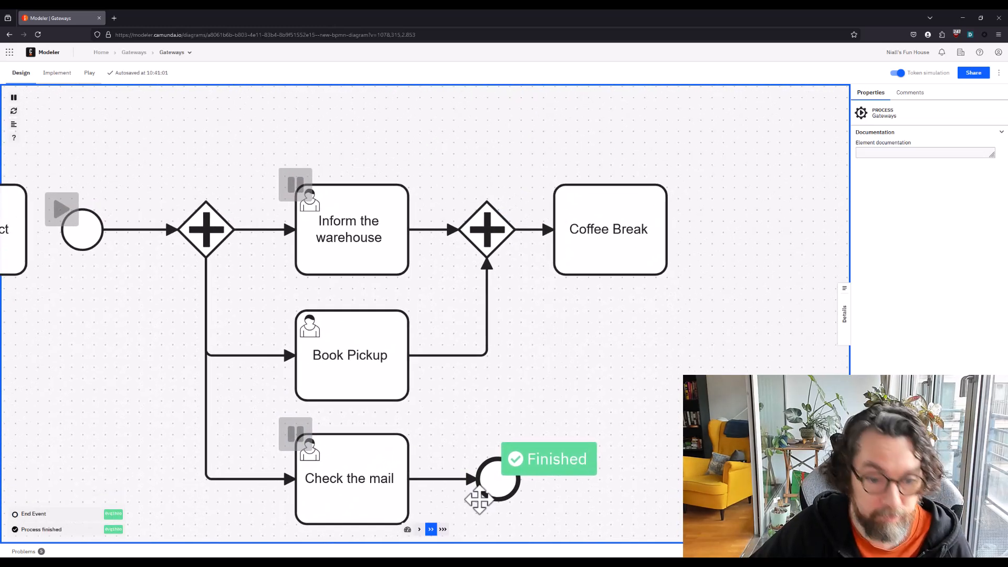
click(897, 73)
mouse_move(517, 123)
mouse_down()
mouse_move(483, 103)
mouse_move(493, 90)
mouse_move(504, 109)
mouse_up()
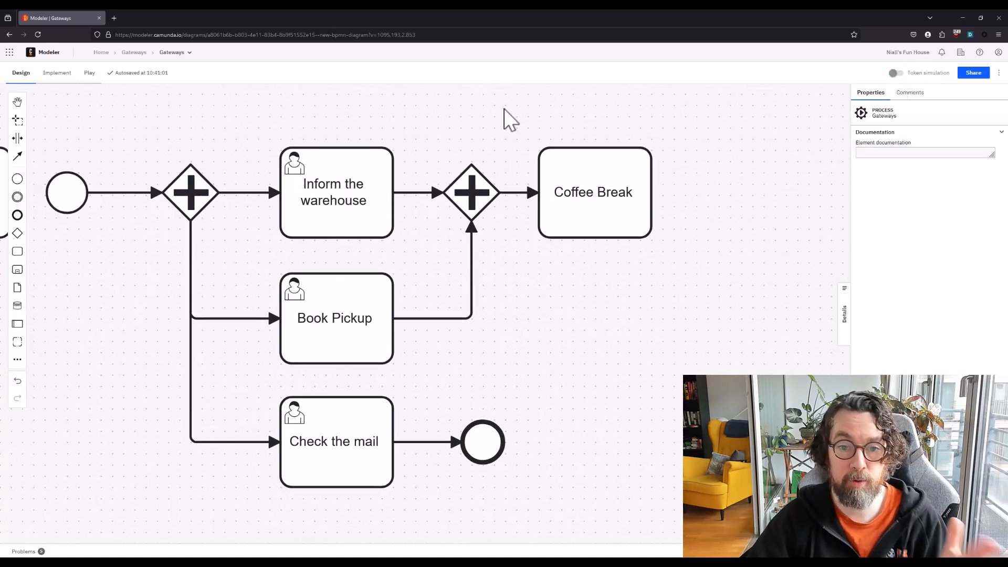
click(485, 193)
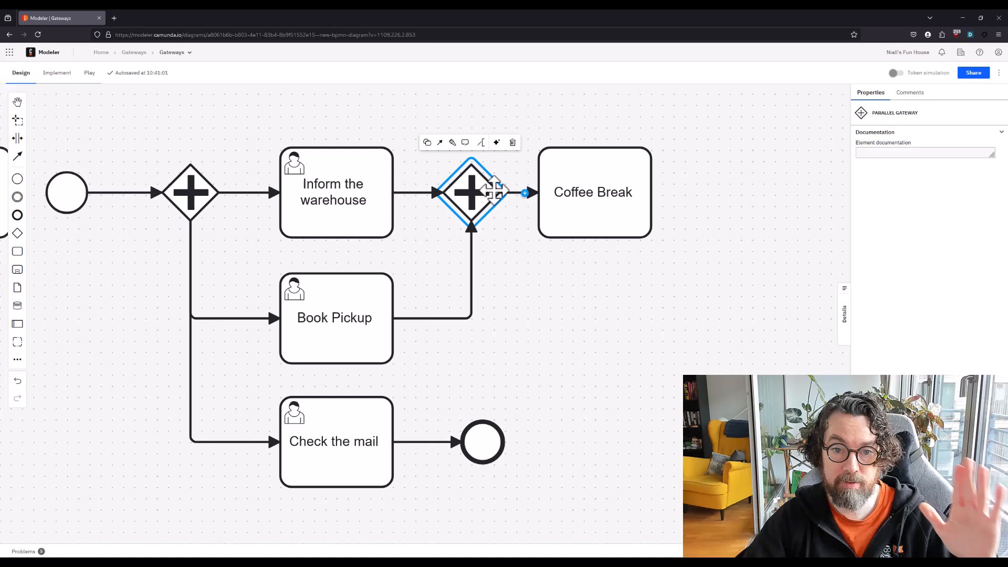
click(190, 181)
click(423, 194)
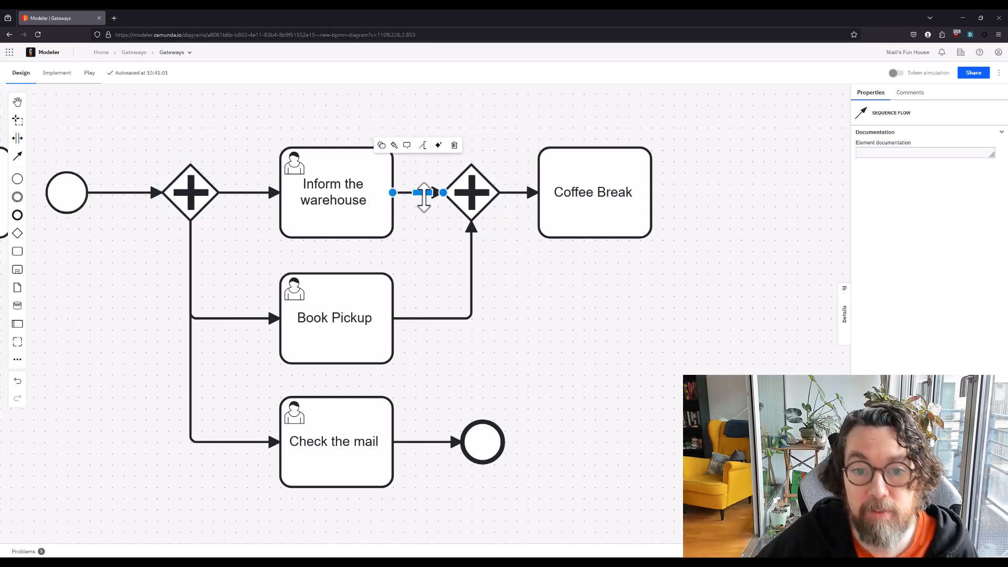
click(470, 255)
click(543, 269)
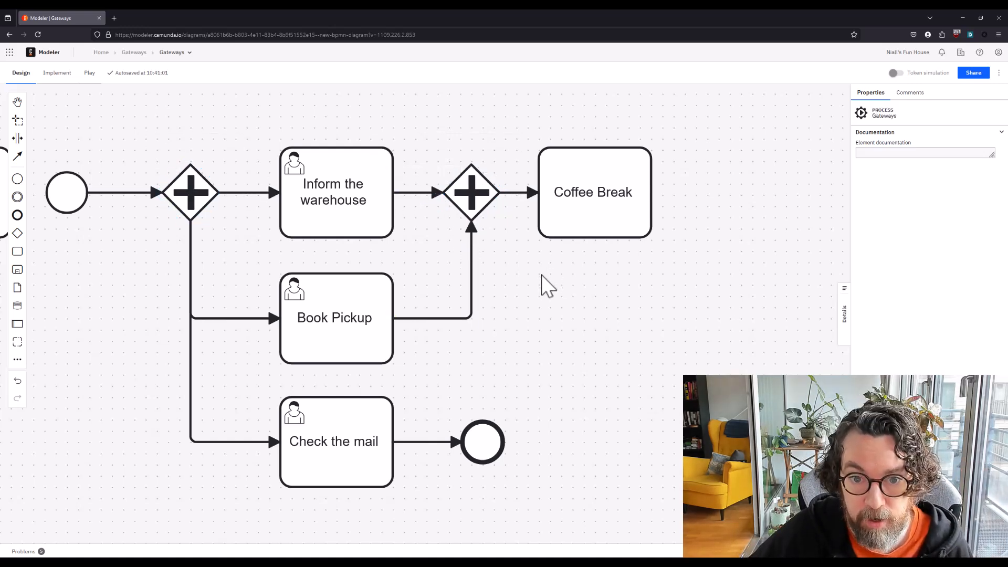
drag(541, 275, 545, 284)
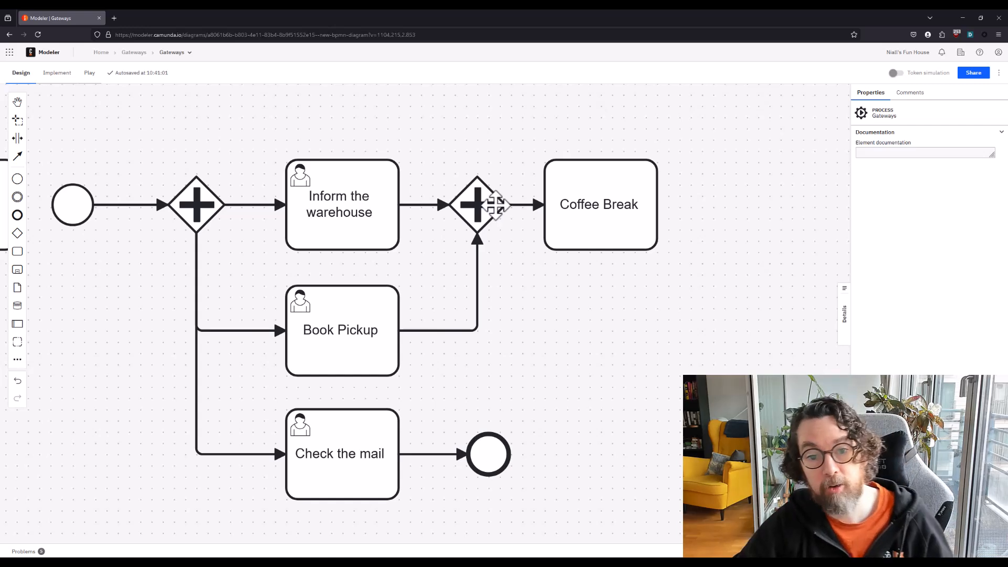
Examine the splitting parallel gateway's properties in the Implement view, and return to the Design view
click(67, 80)
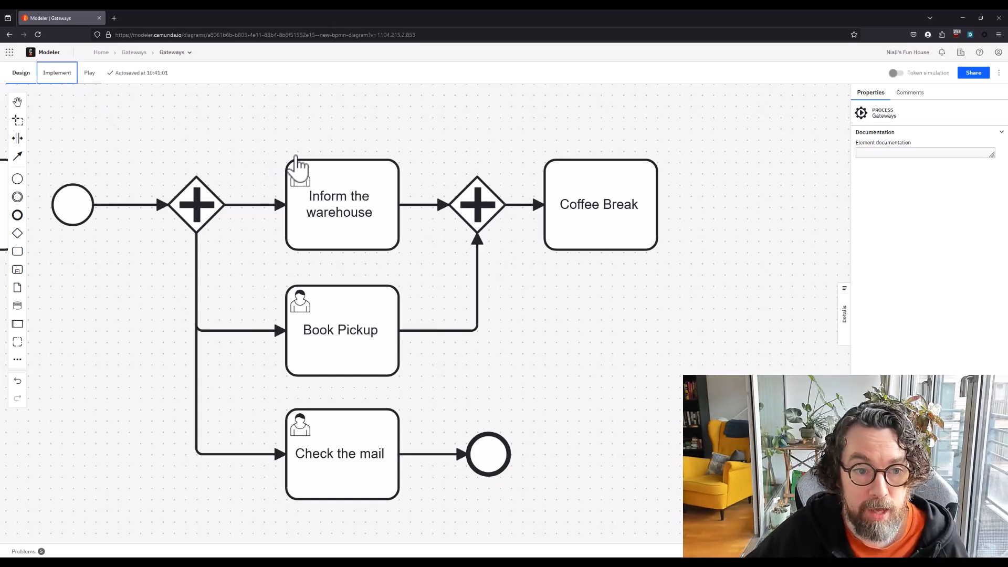
click(197, 210)
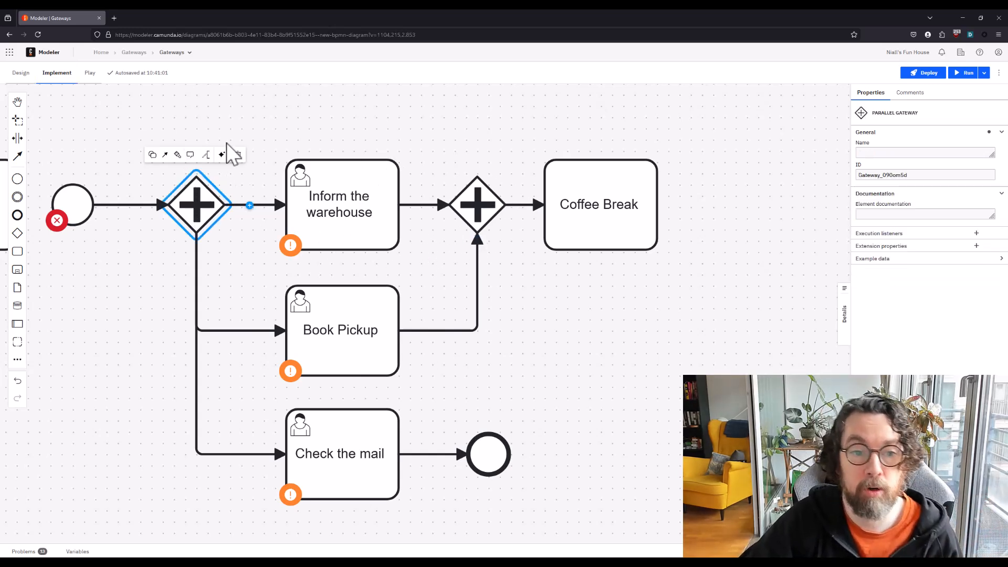
click(20, 72)
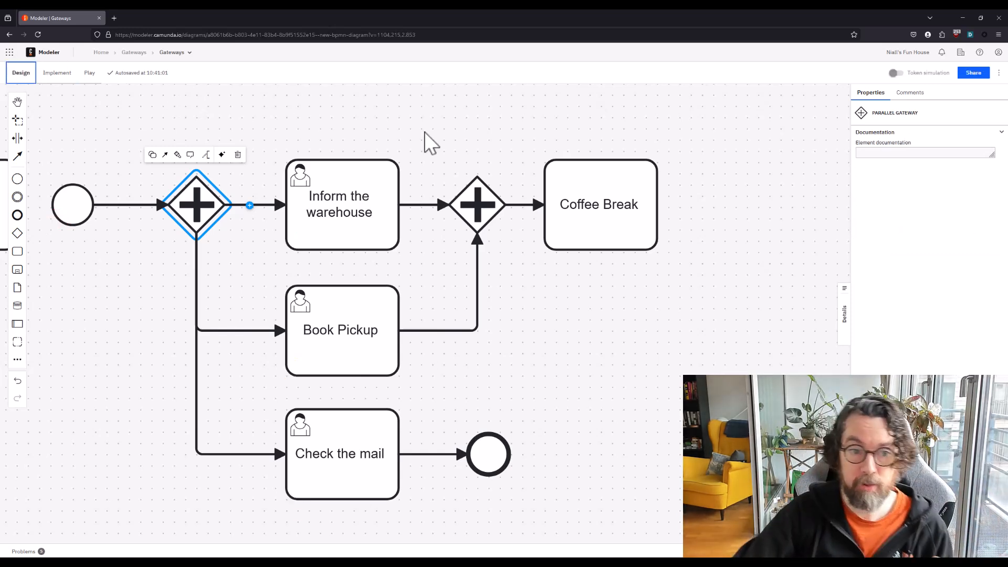
click(486, 215)
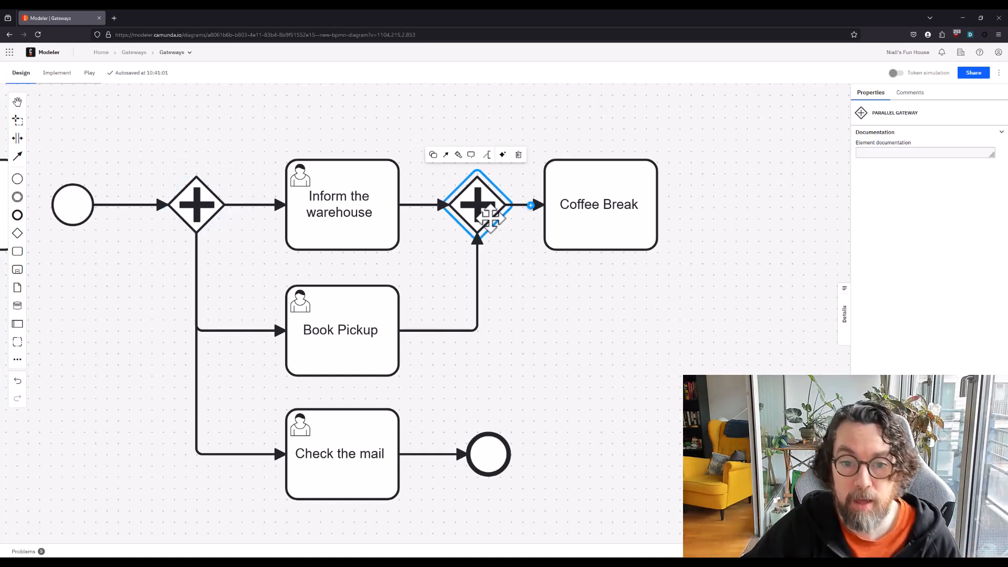
click(478, 266)
click(422, 206)
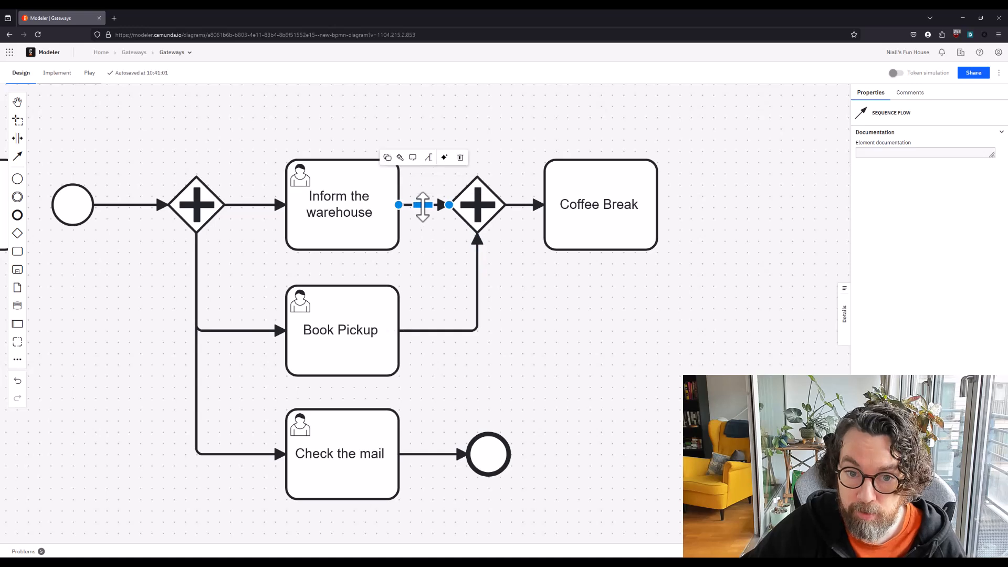
click(555, 302)
click(190, 209)
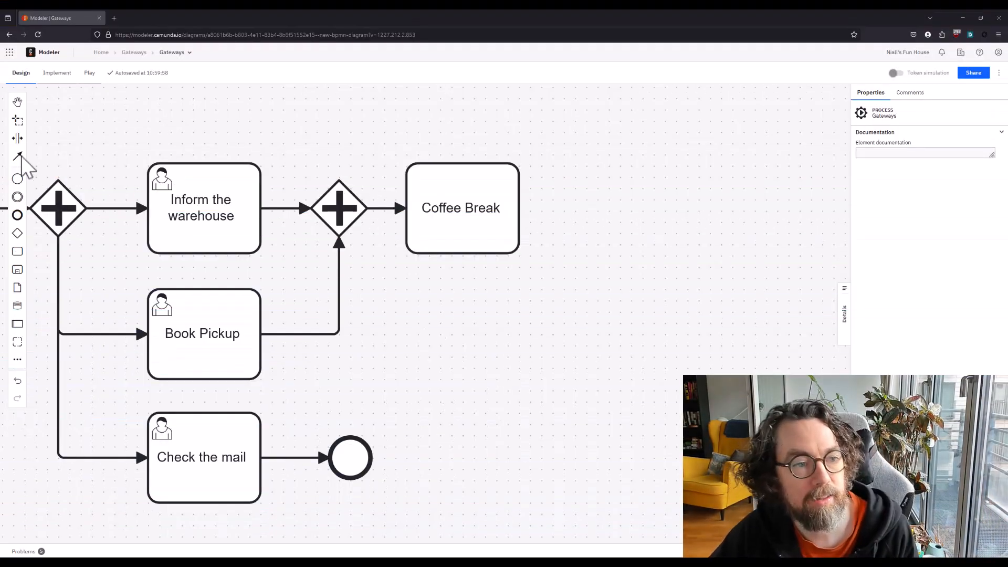
Place a separate gateway in the empty space beyond Coffee Break and change it to an inclusive gateway
click(17, 234)
click(641, 207)
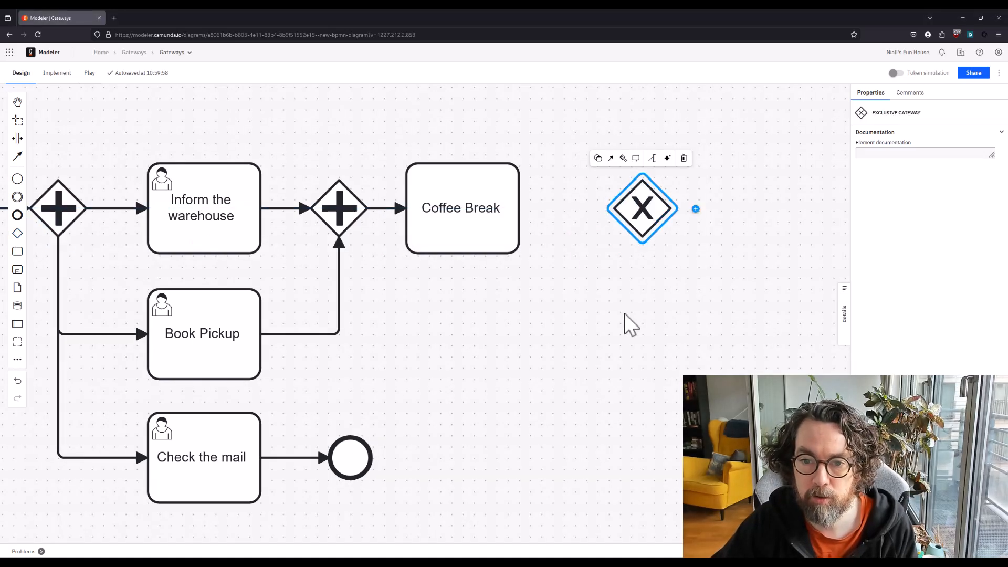
drag(630, 324, 422, 398)
click(395, 242)
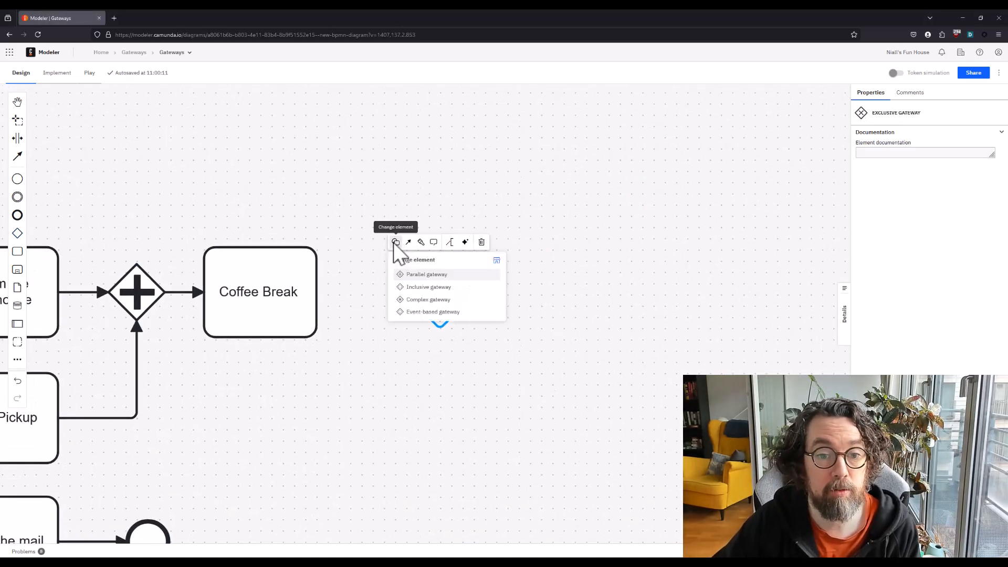
click(414, 293)
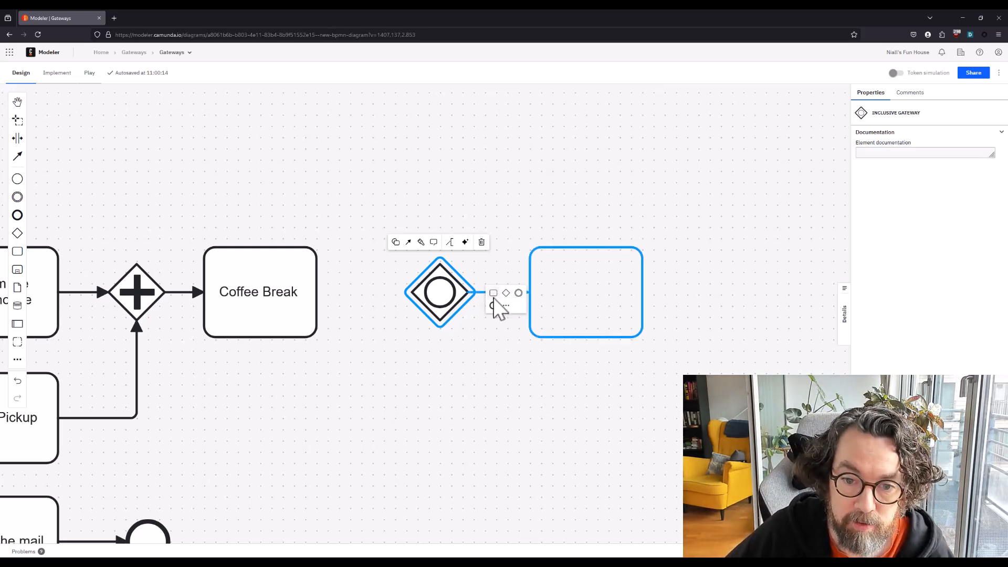
Append two unnamed tasks to the inclusive gateway, one beside it and one on a lower branch
click(493, 292)
click(491, 293)
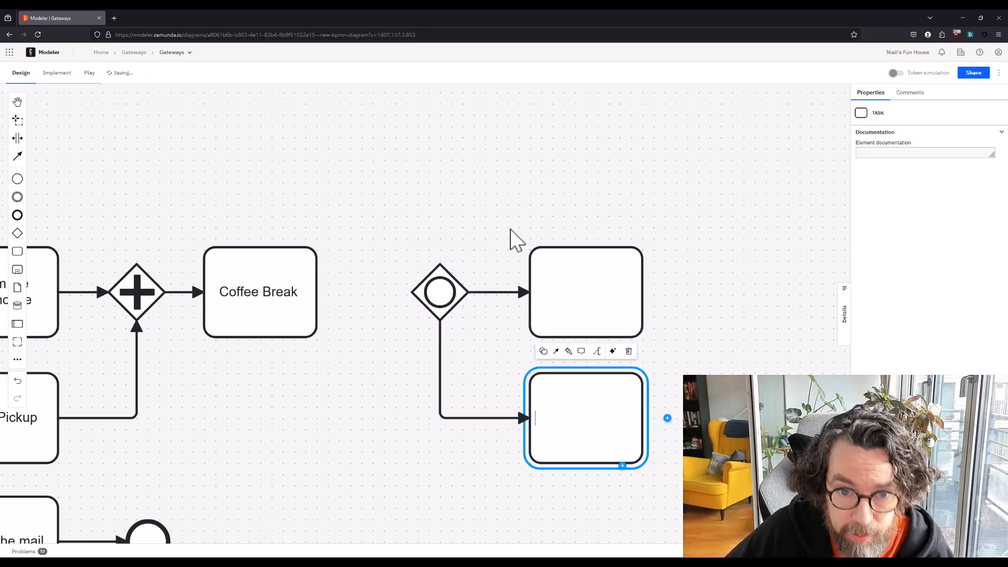
click(510, 229)
click(457, 293)
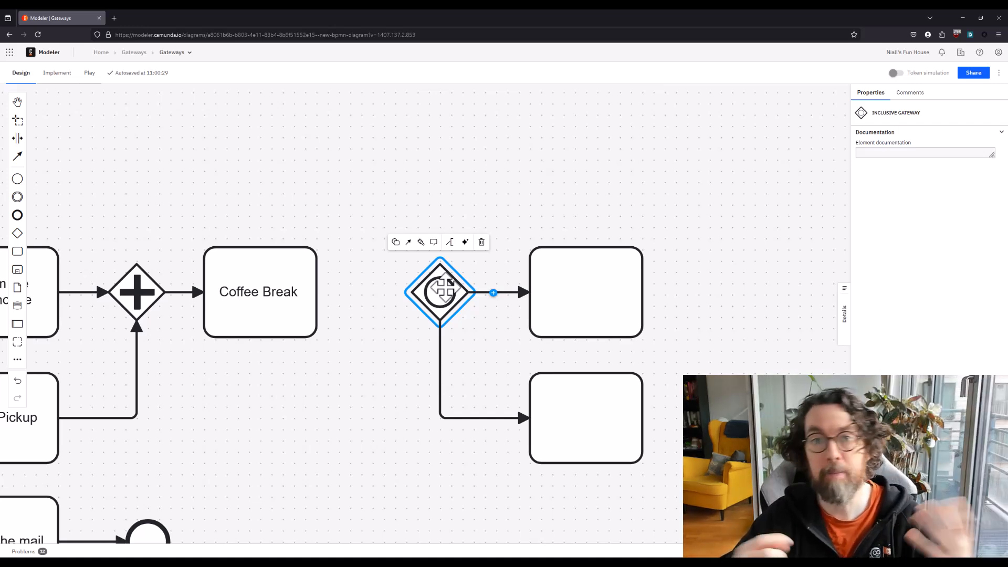
Label the flow from the inclusive gateway to the upper unnamed task "Needs Milk"
click(511, 163)
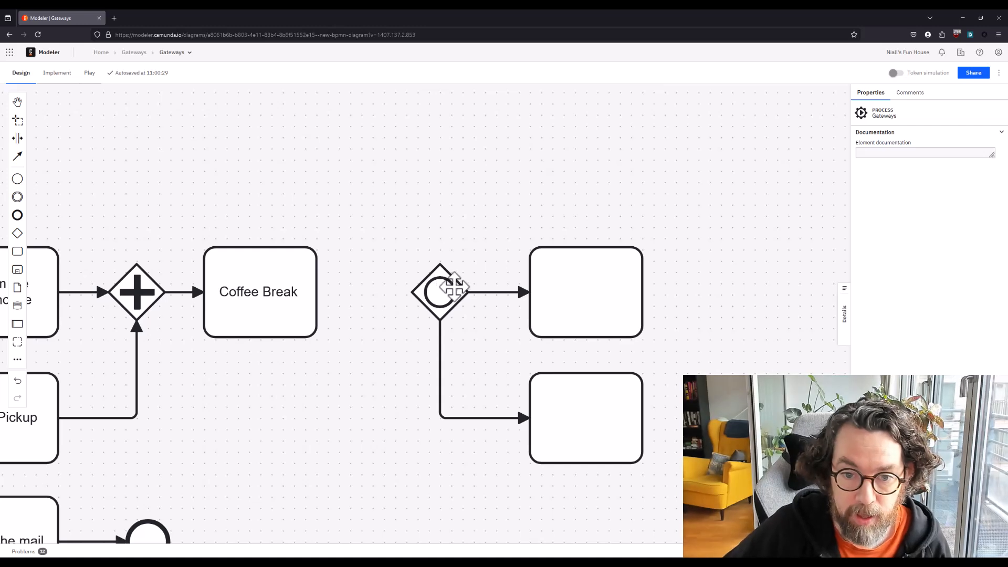
click(484, 292)
click(460, 243)
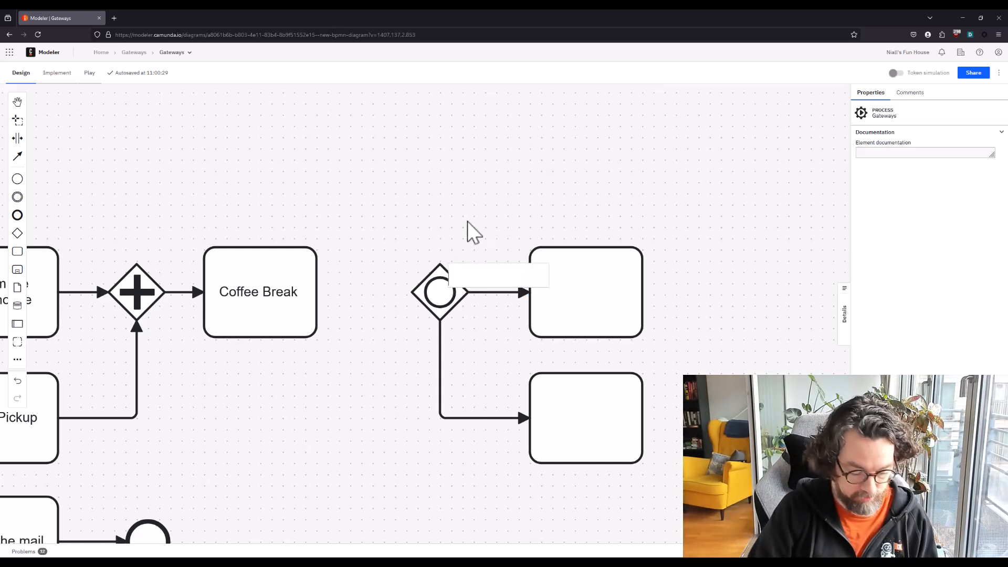
text(Needs M)
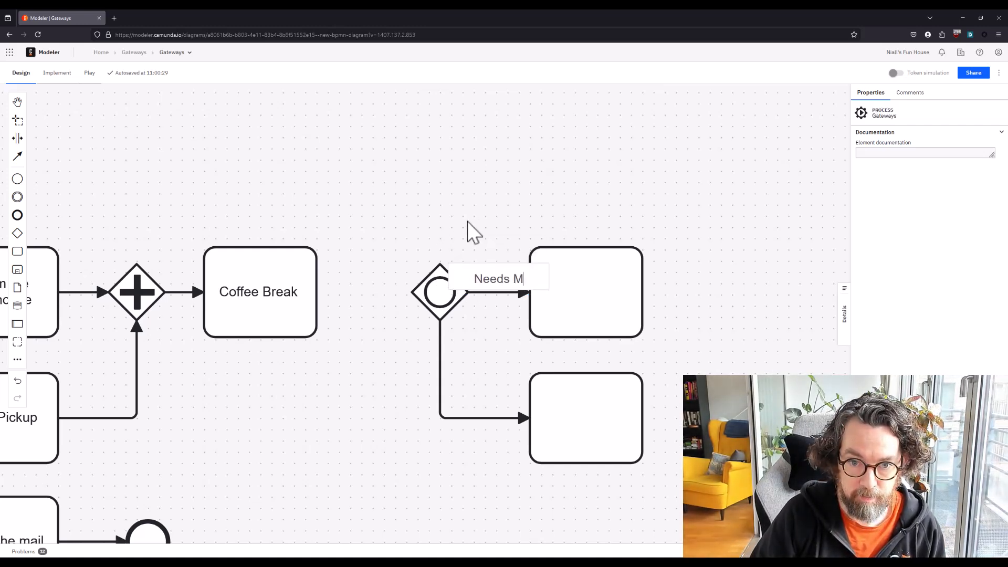
text(ilk)
key(BackSpace)
text(lk)
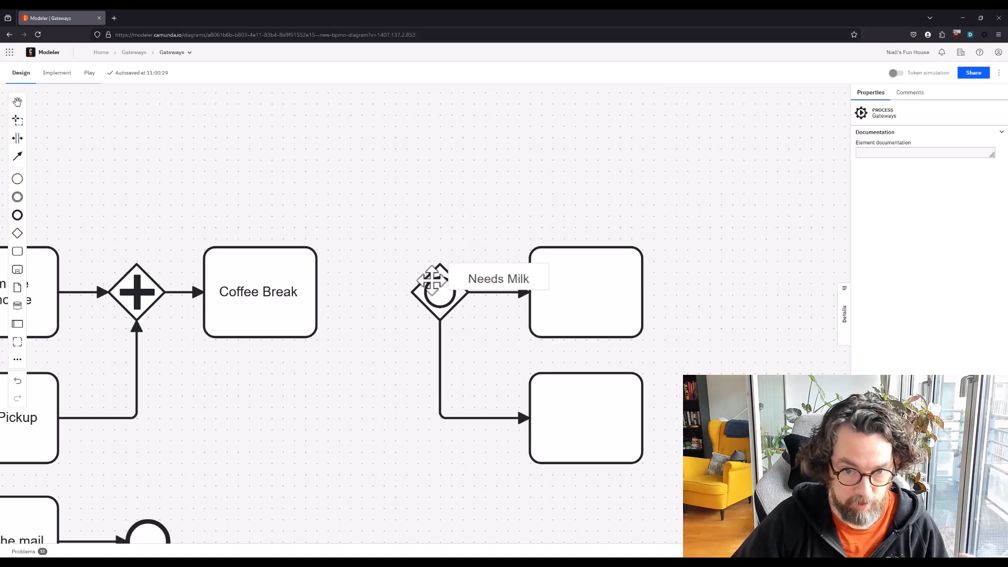
Label the flow to the lower unnamed task "Needs Sugar" and move the label just above the flow's horizontal segment
click(477, 365)
double_click(495, 419)
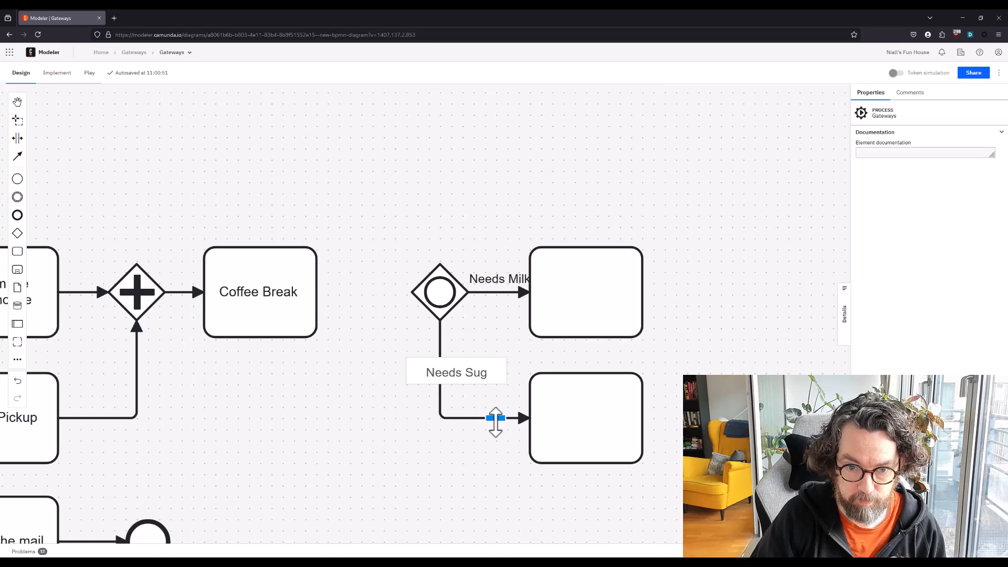
key(Return)
drag(468, 376, 495, 398)
Widen the space between the inclusive gateway and its two tasks so the flow labels fit
click(18, 139)
drag(494, 223, 527, 234)
click(494, 227)
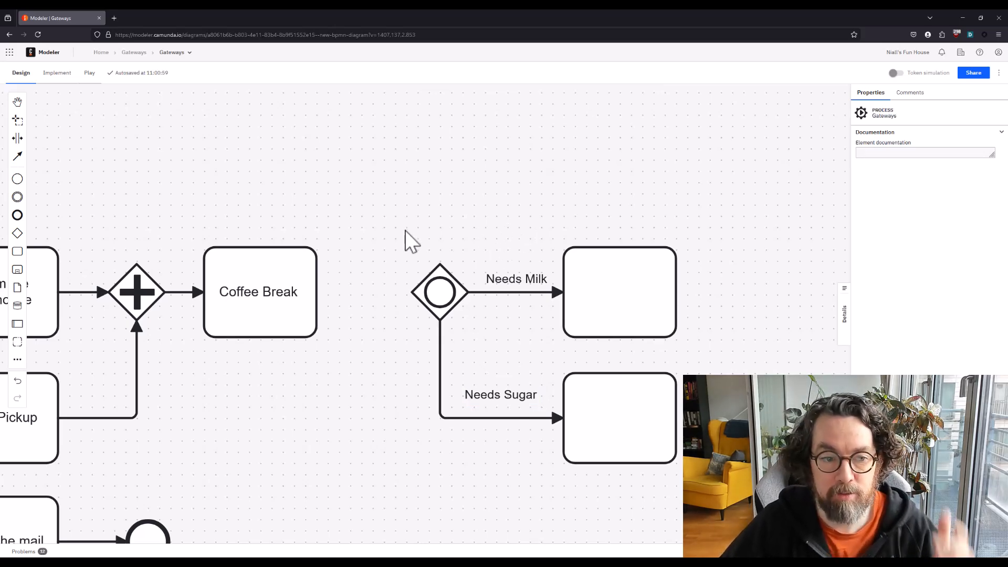
drag(176, 183, 801, 205)
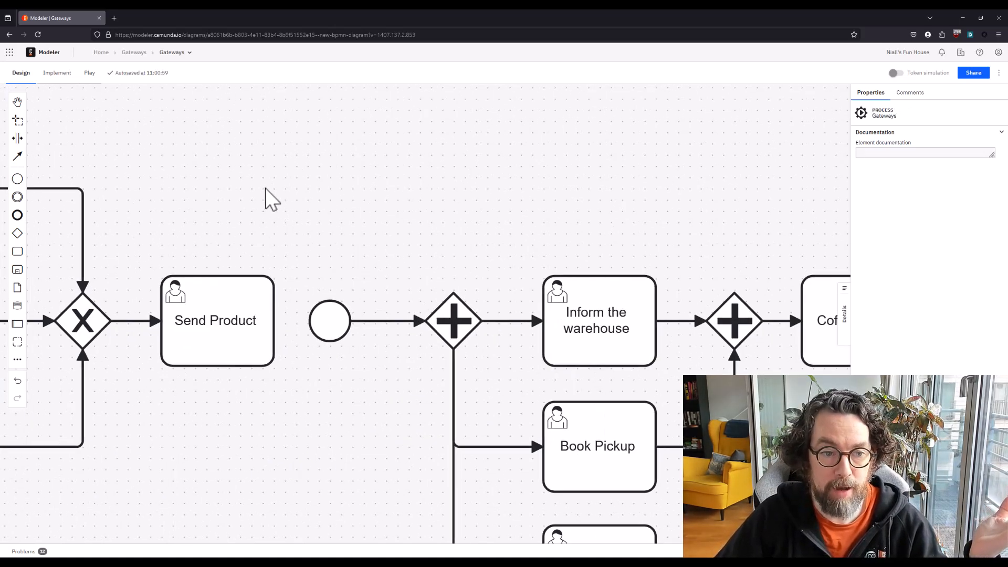
drag(210, 188, 827, 189)
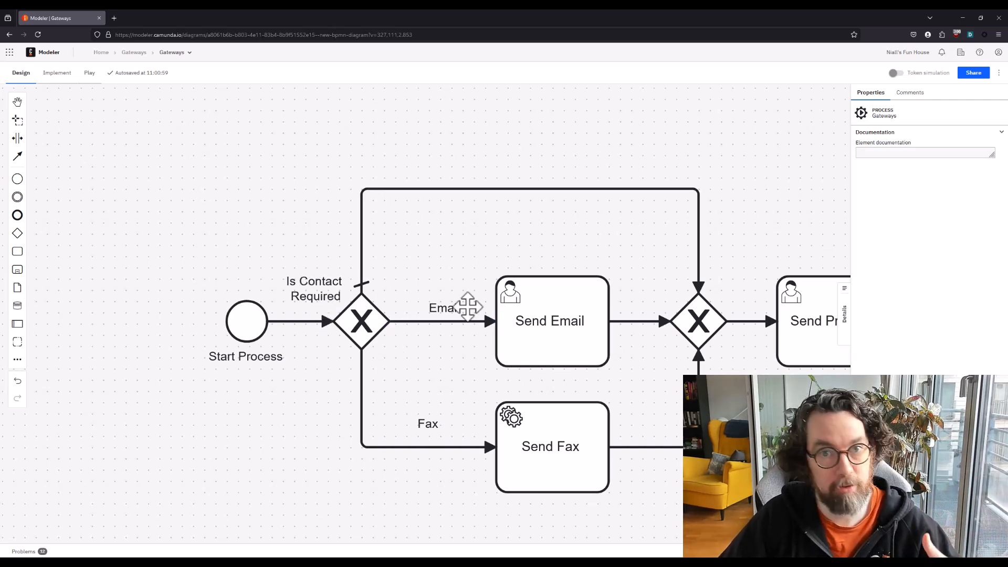
drag(817, 211, 4, 240)
drag(534, 240, 94, 170)
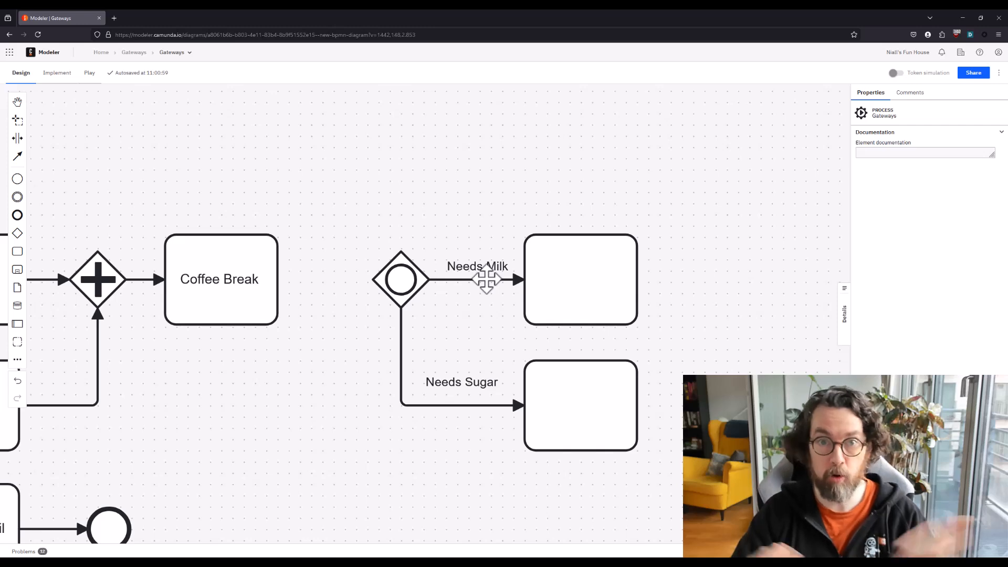
Name the task on the Needs Milk flow "Add Milk" and the task on the Needs Sugar flow "Add Sugar"
click(552, 270)
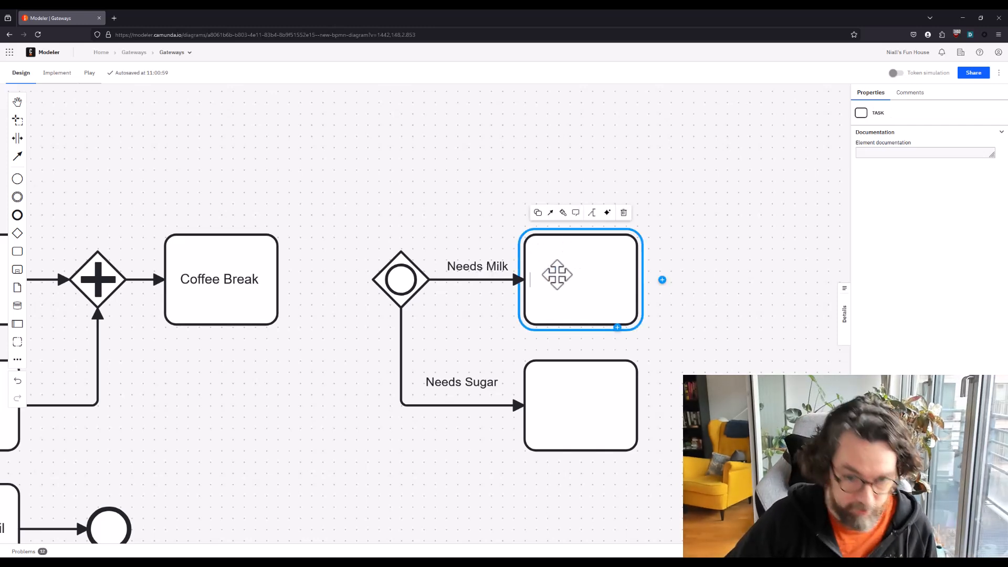
text(Add Milk)
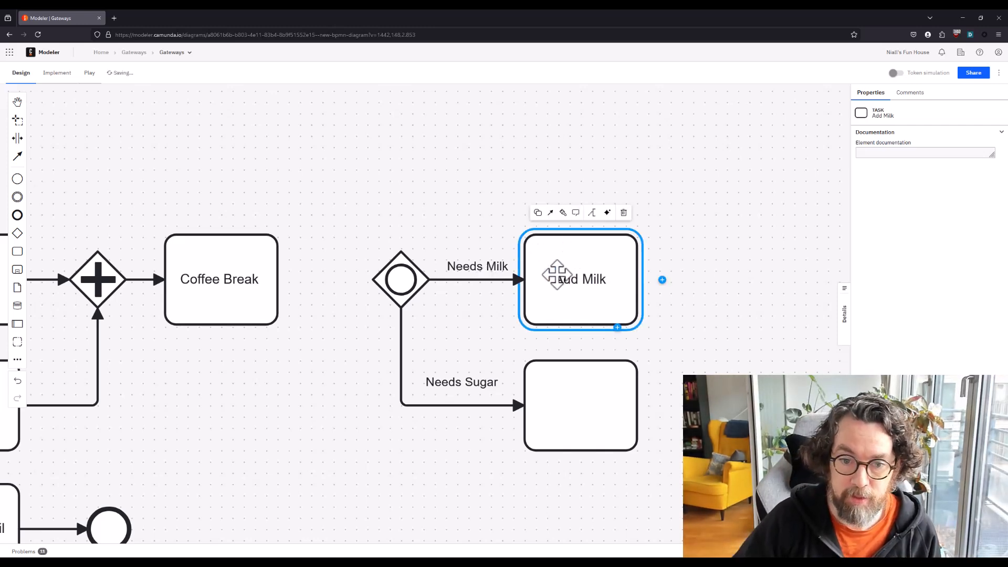
double_click(568, 404)
text(Add Su)
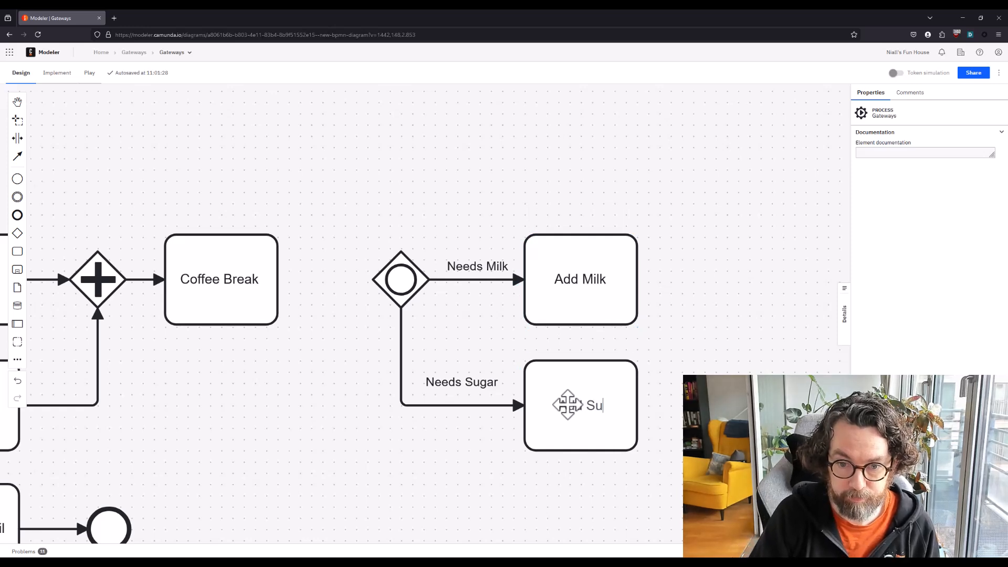
text(gar)
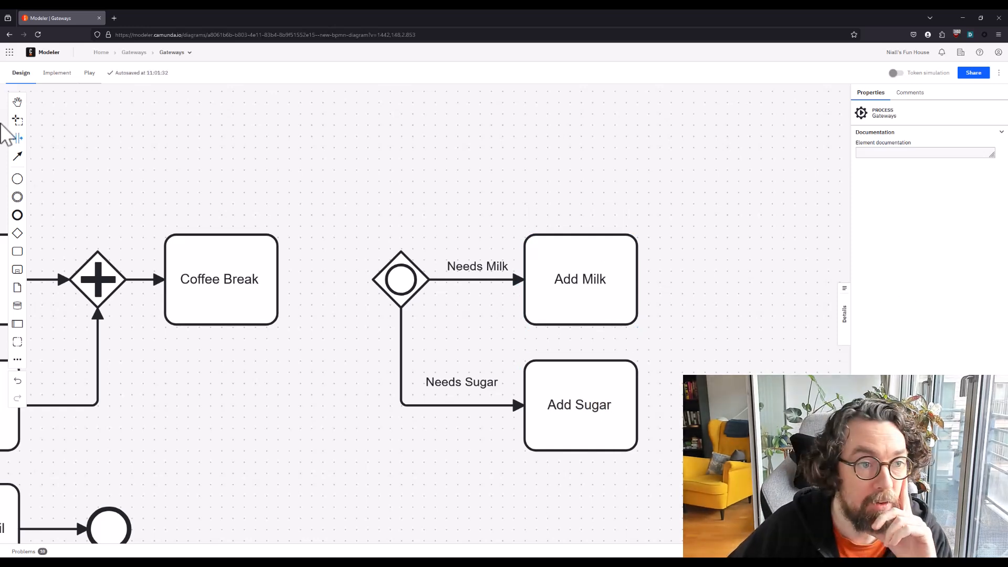
Place a start event between Coffee Break and the inclusive gateway, and add horizontal space on both sides of it
drag(17, 178, 322, 279)
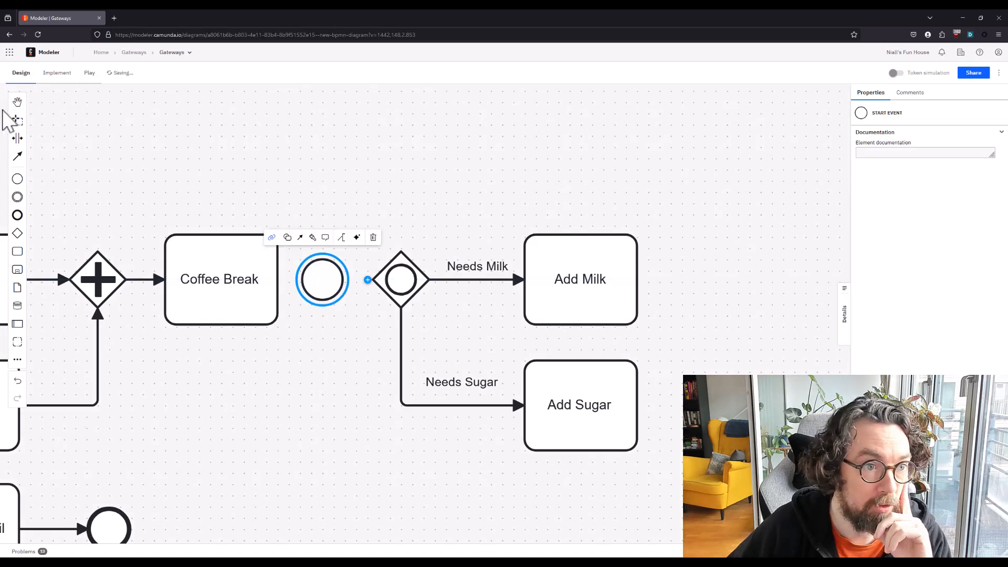
click(18, 138)
drag(348, 198, 405, 198)
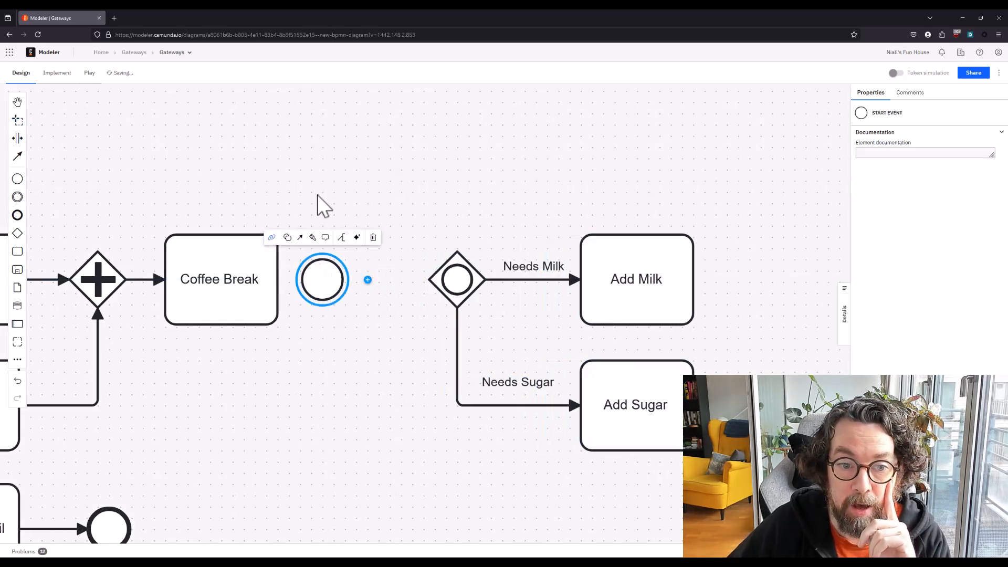
click(276, 193)
drag(282, 176, 316, 180)
Connect the new start event to the inclusive gateway with a sequence flow
click(362, 279)
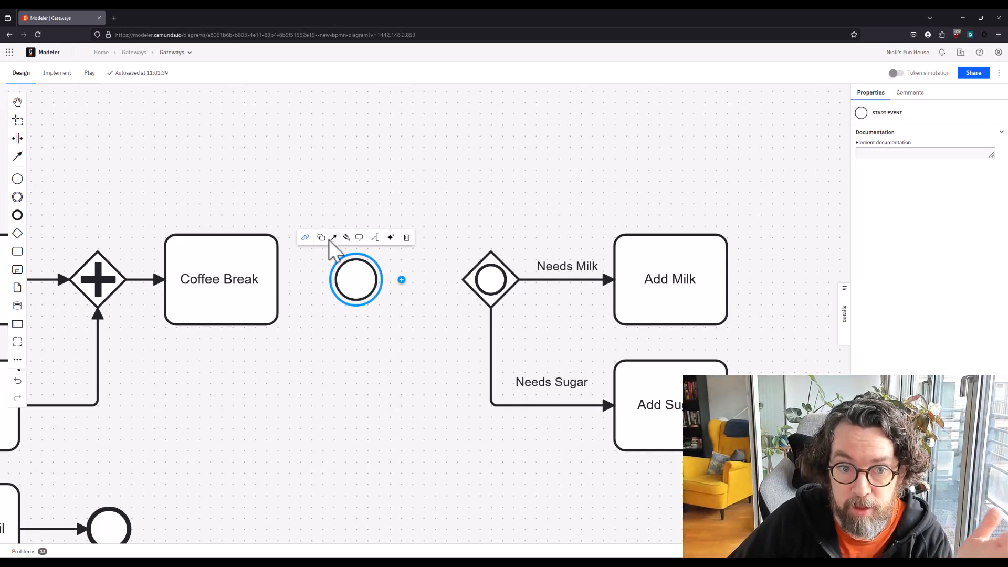
drag(333, 243, 486, 279)
click(628, 145)
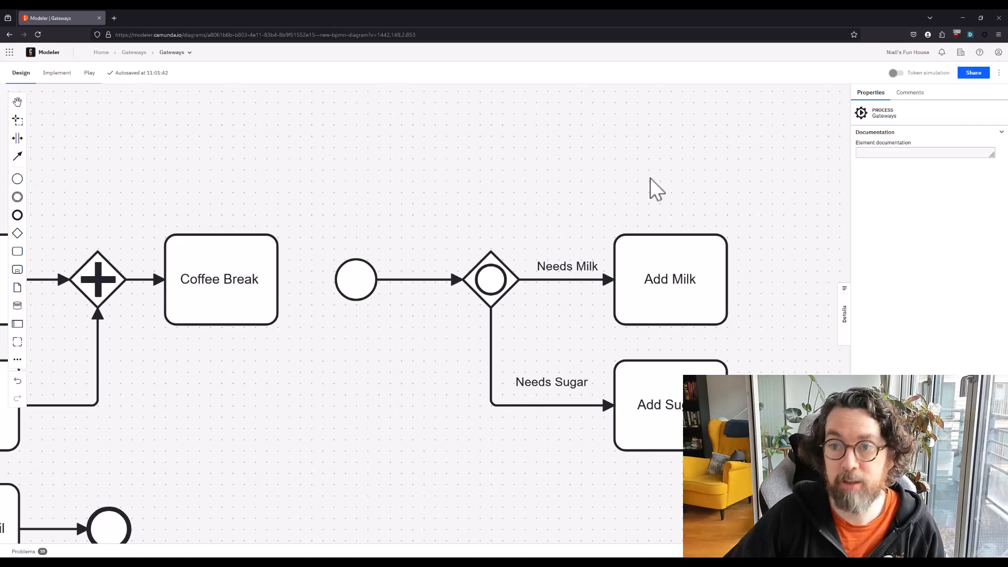
Turn on token simulation, start a token at the inclusive gateway's start event, and release it from Add Milk
click(895, 73)
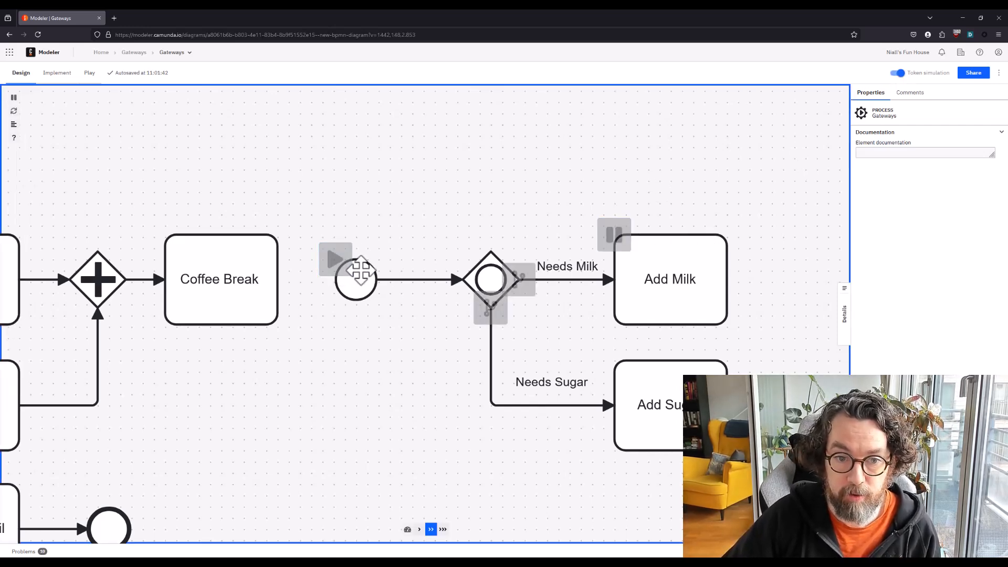
click(335, 259)
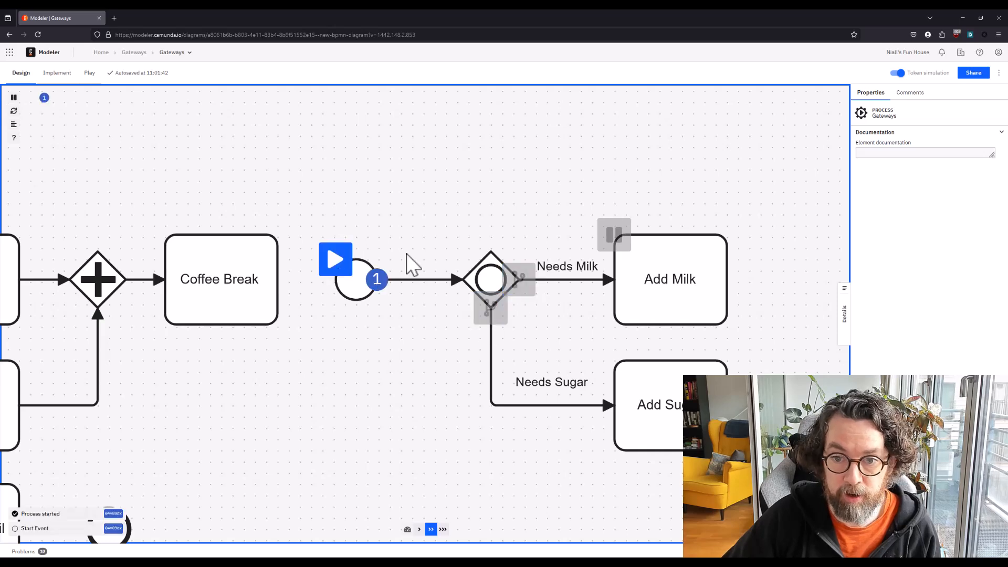
drag(768, 207, 674, 170)
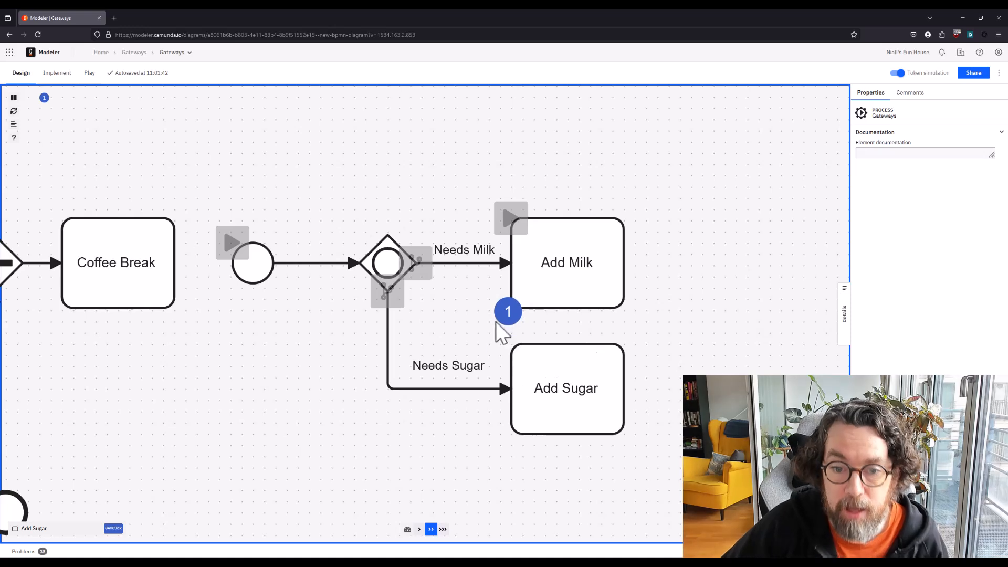
click(511, 218)
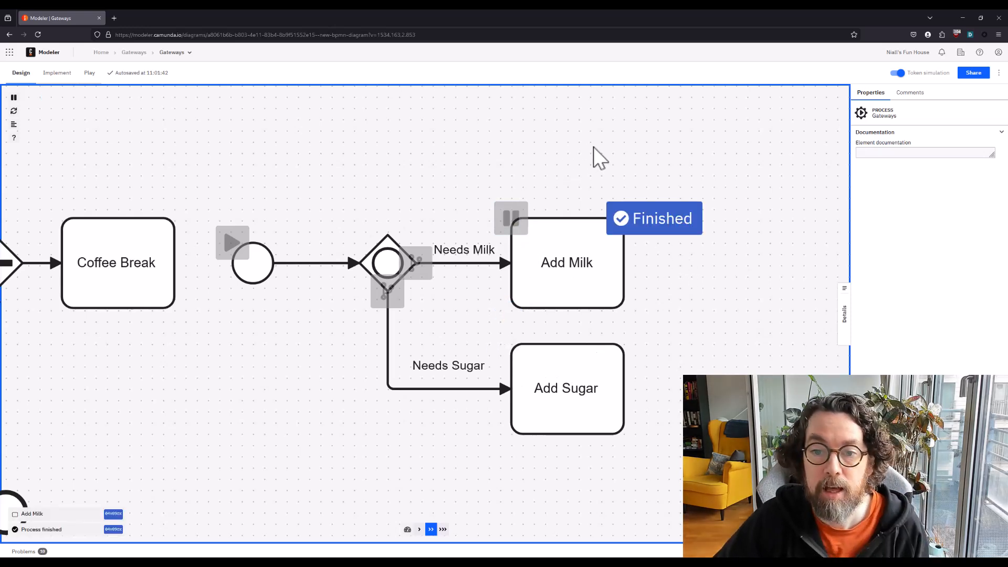
Restart the token simulation, run a token with only the Needs Sugar flow active, and turn the simulation off
click(901, 74)
click(898, 73)
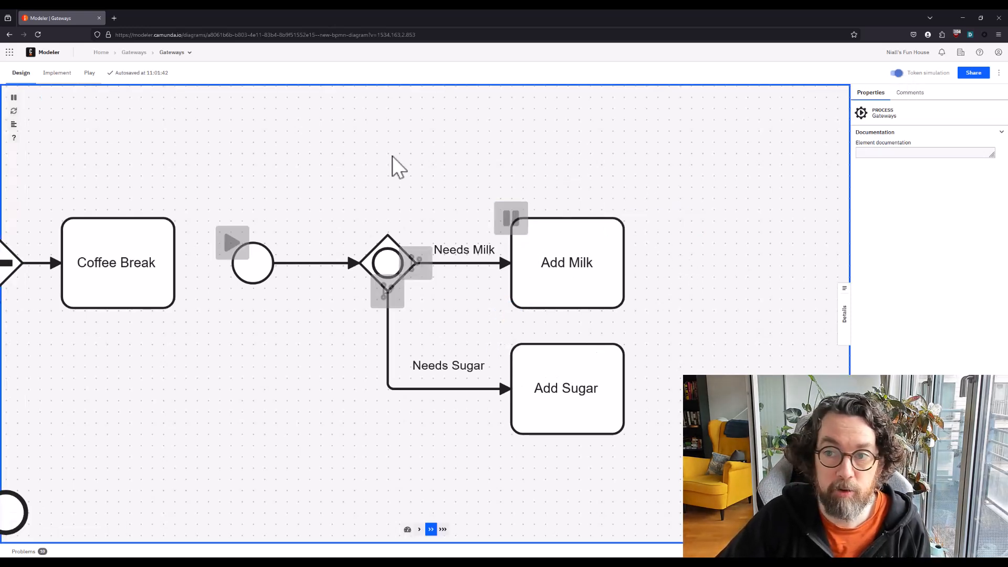
click(232, 243)
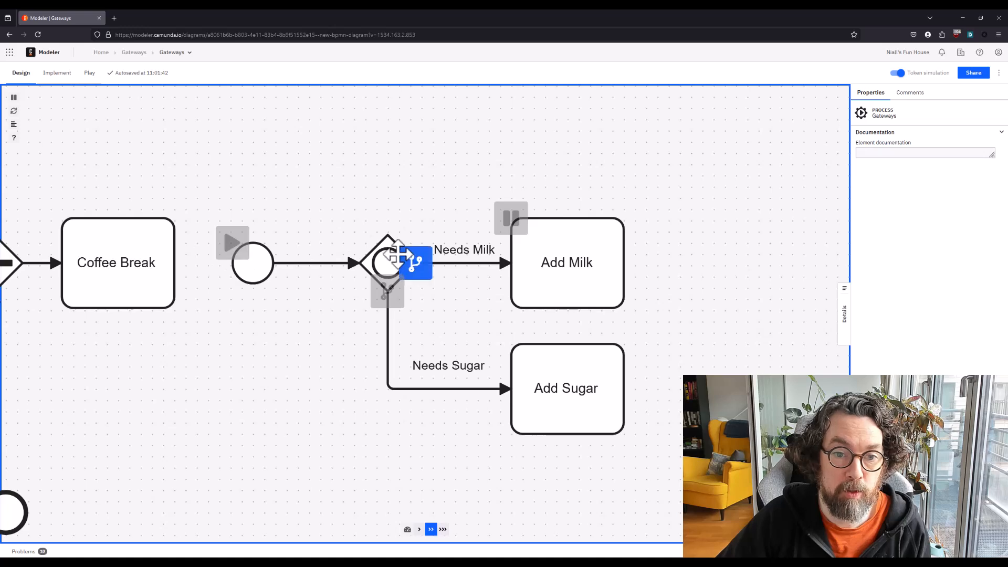
click(231, 242)
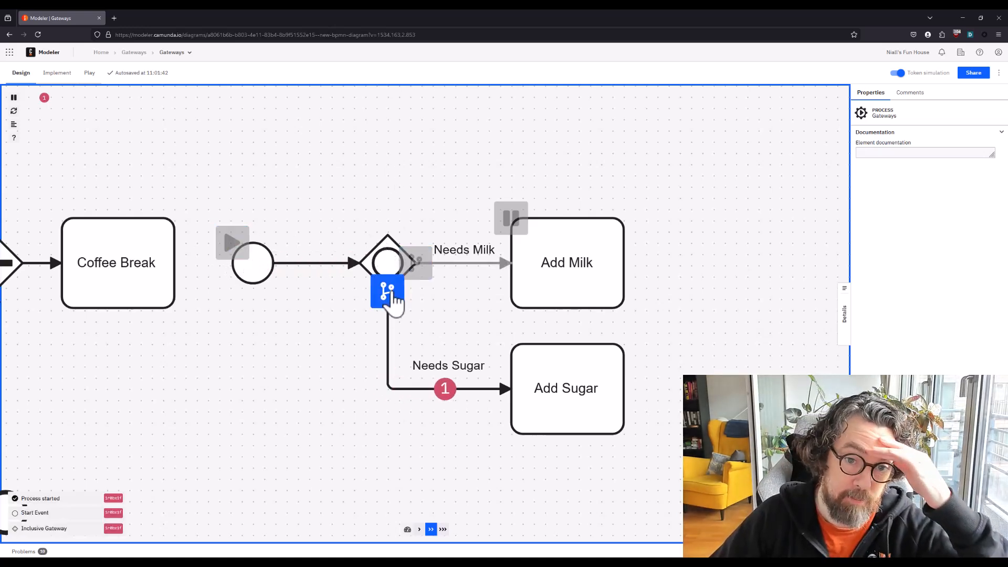
click(392, 289)
click(898, 73)
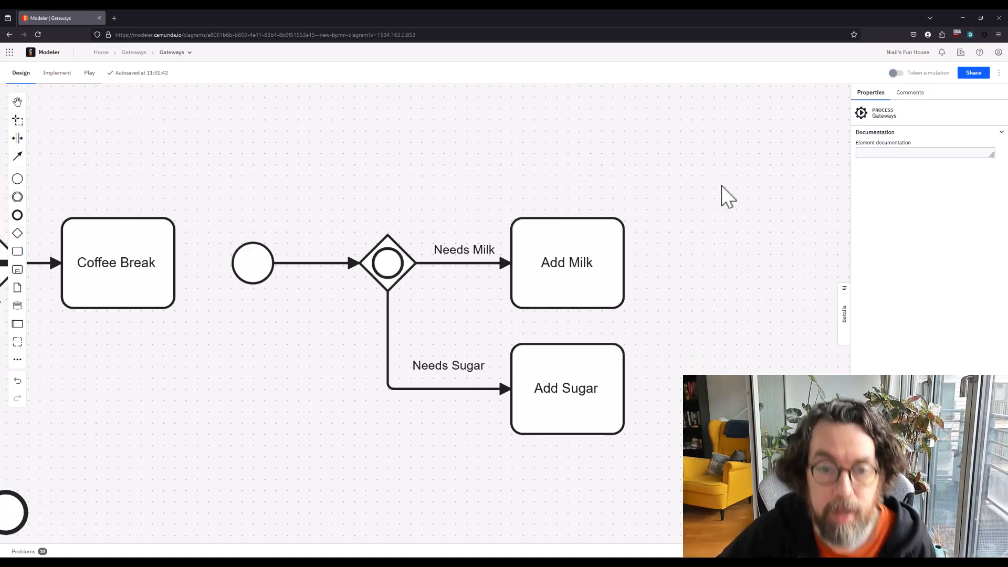
Append a gateway after Add Milk and make it an inclusive gateway for merging the branches
drag(576, 295, 538, 302)
click(460, 325)
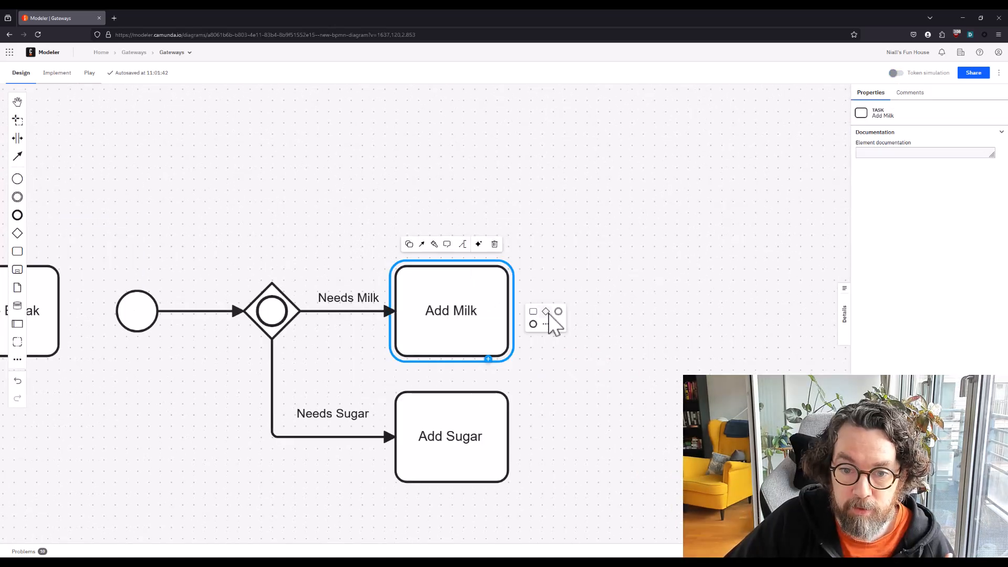
click(546, 312)
click(588, 261)
click(617, 303)
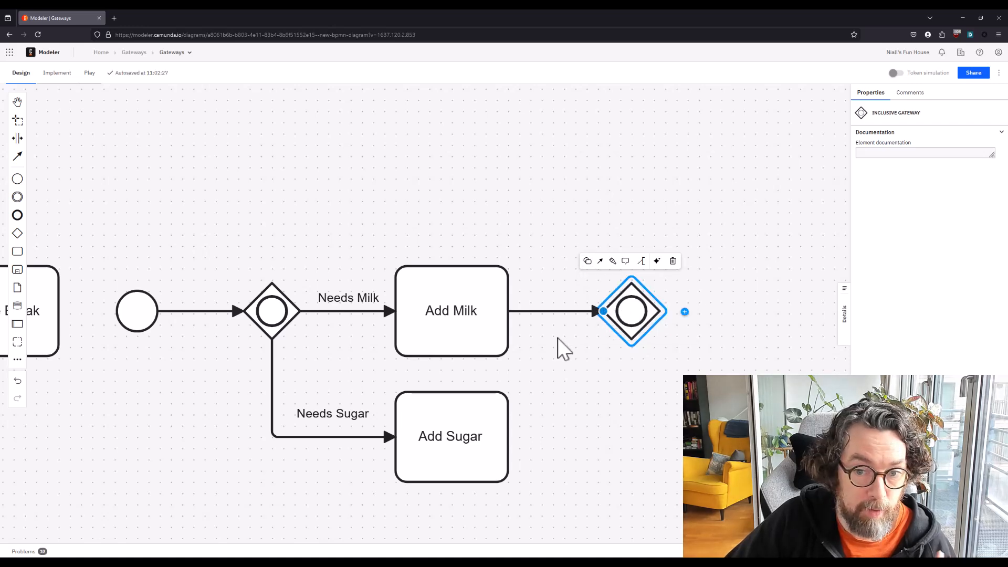
Connect Add Sugar to the merging inclusive gateway with a sequence flow
click(470, 415)
drag(422, 370, 622, 318)
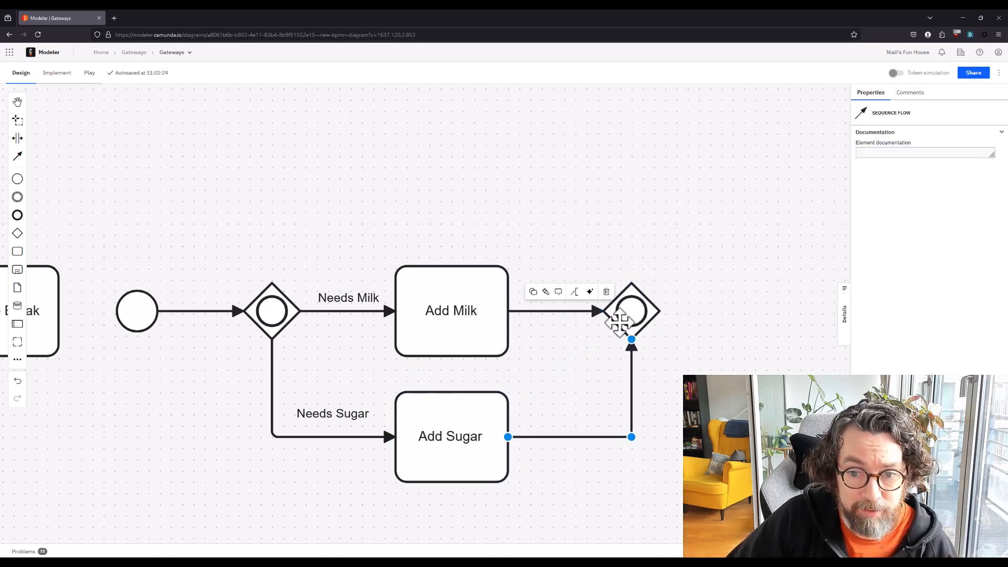
click(585, 184)
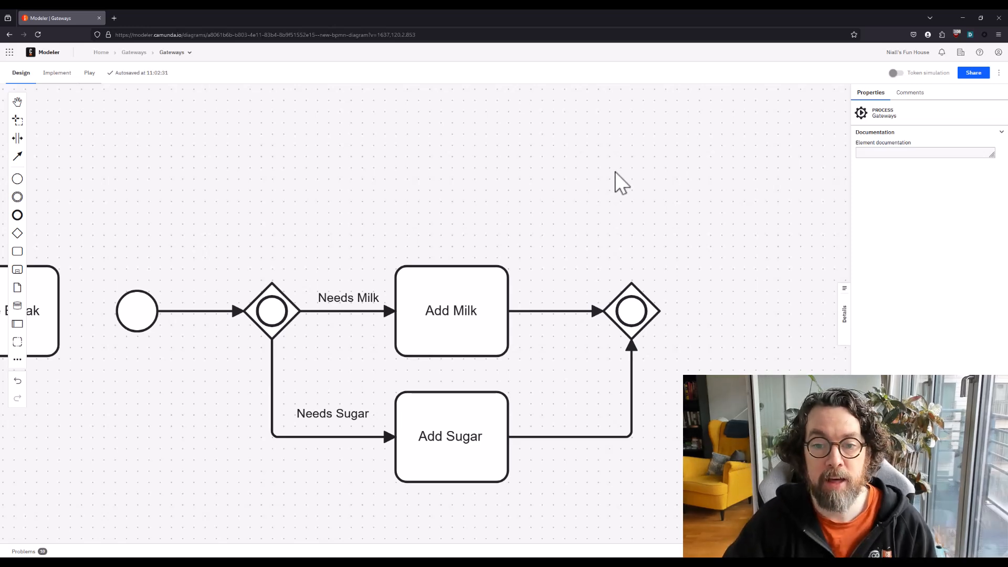
Append an end event to the merging inclusive gateway
drag(703, 228, 616, 236)
click(541, 300)
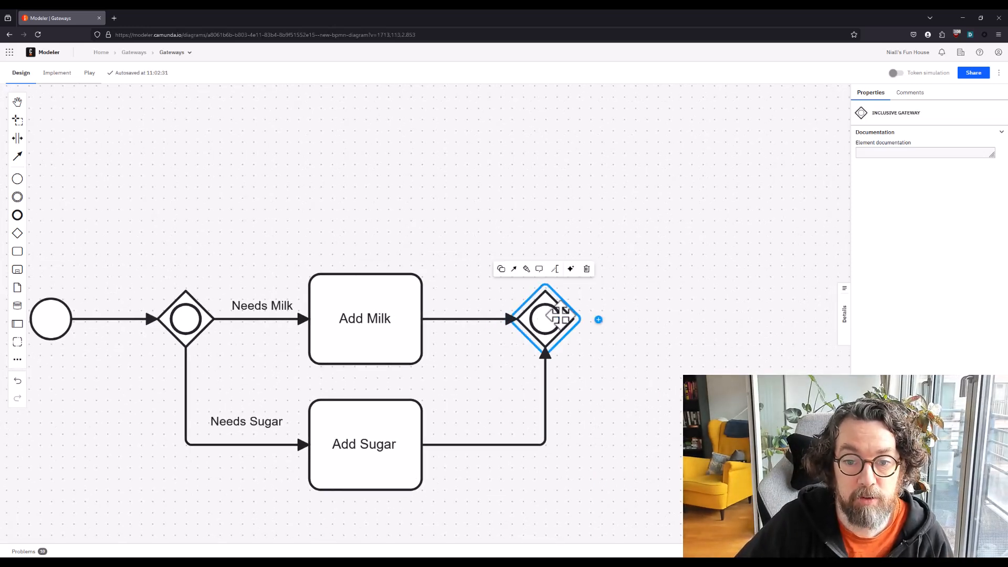
click(624, 320)
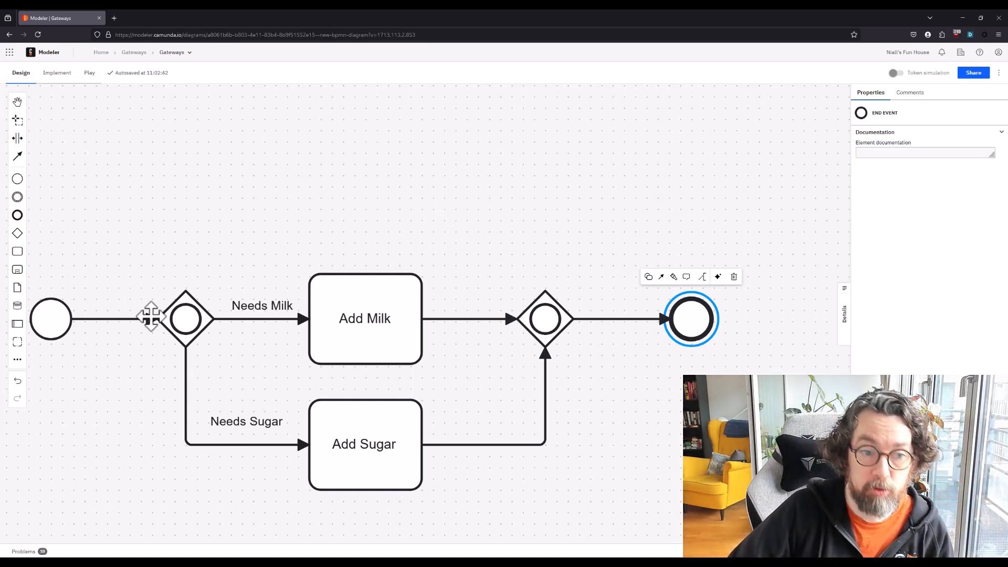
Turn on token simulation and run a token through the inclusive gateways with only the Needs Sugar flow active
click(188, 286)
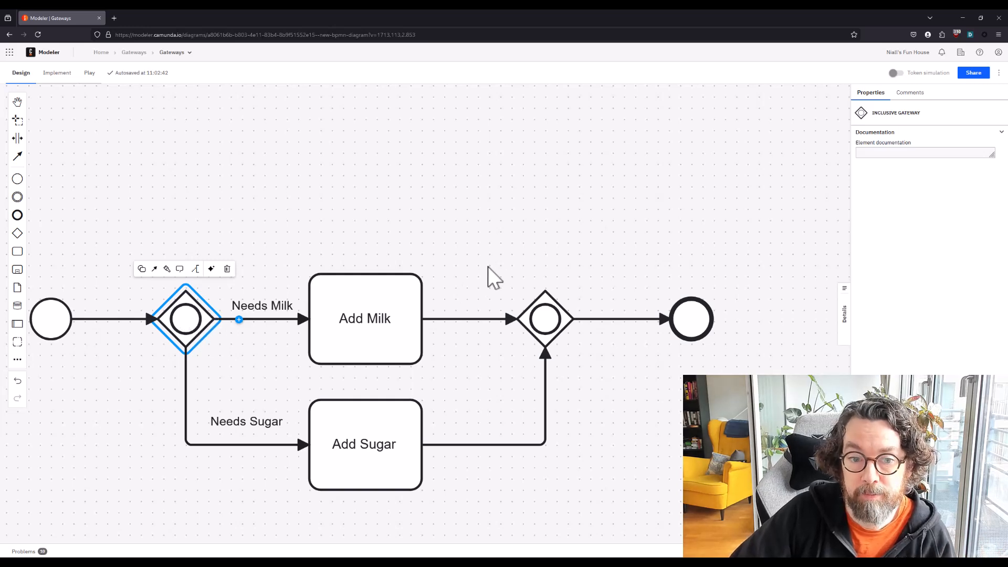
click(513, 219)
click(894, 73)
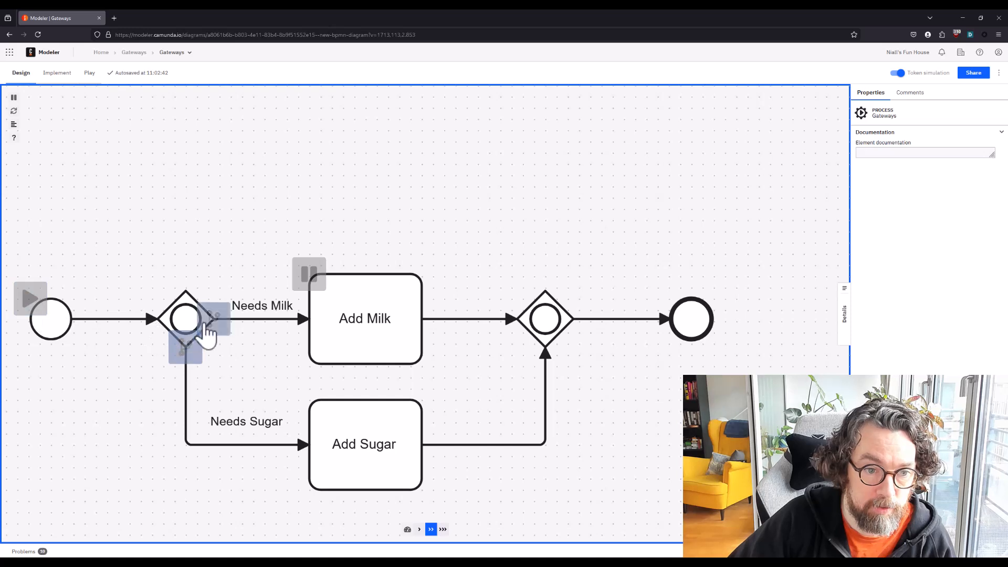
click(31, 299)
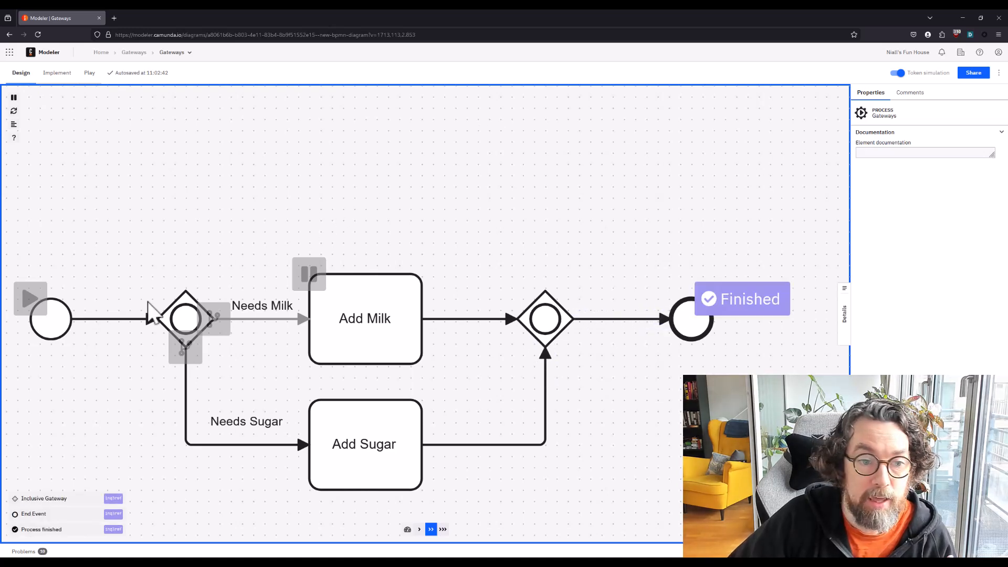
Run a token with both Needs Milk and Needs Sugar active, release it at Add Milk, and turn the simulation off
click(30, 298)
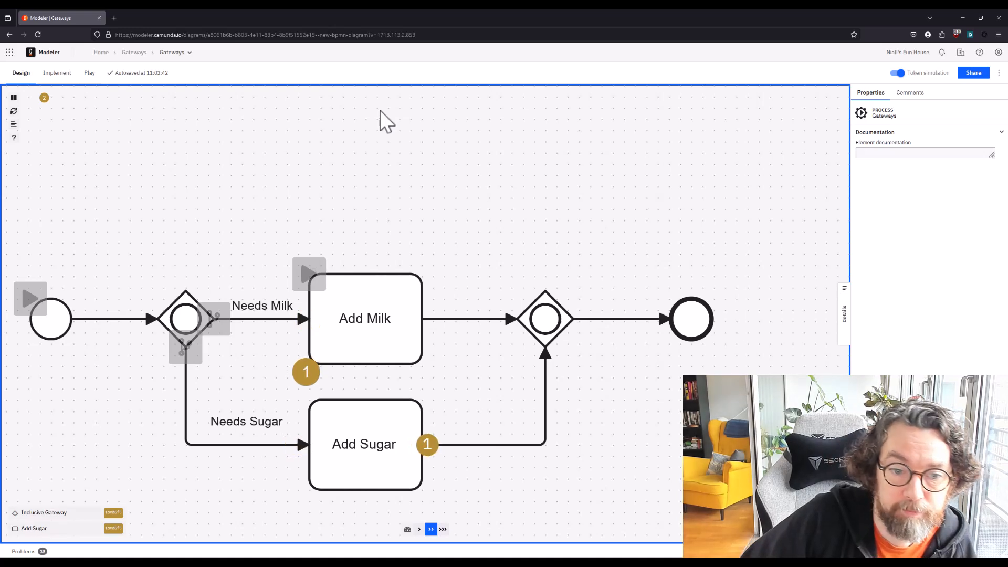
click(325, 270)
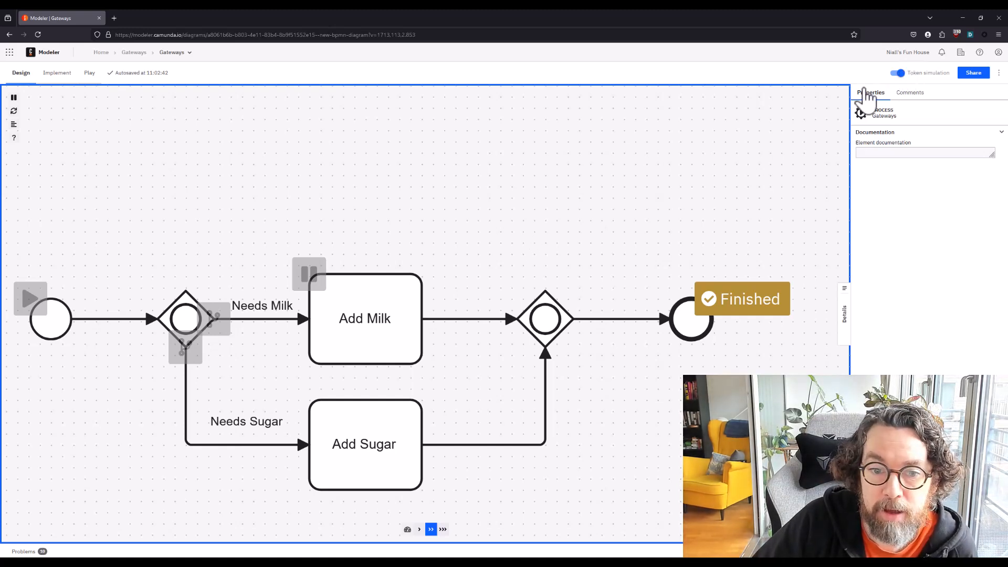
click(898, 73)
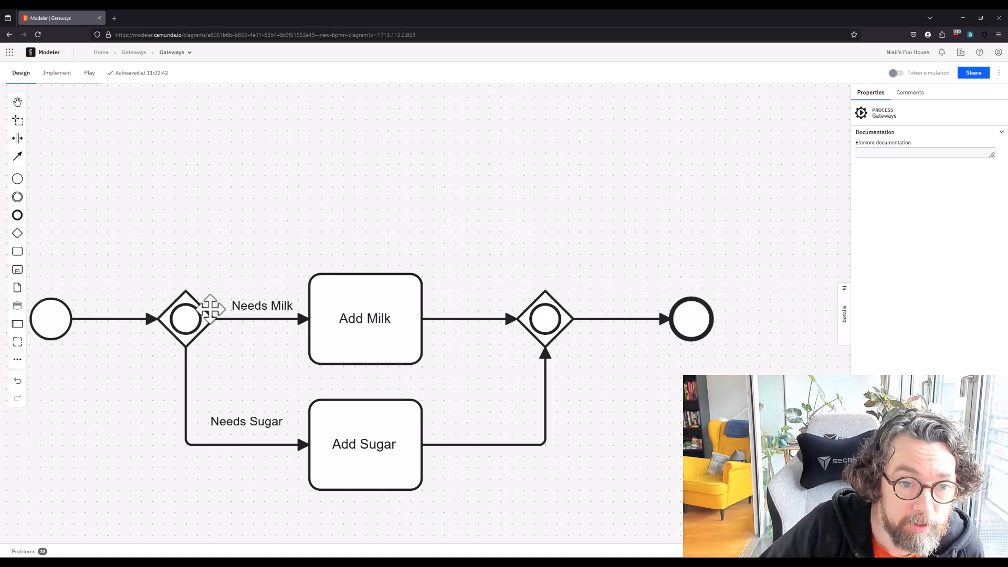
Connect the splitting inclusive gateway directly to the merging one, routed above Add Milk, and make that connection the default flow
click(182, 315)
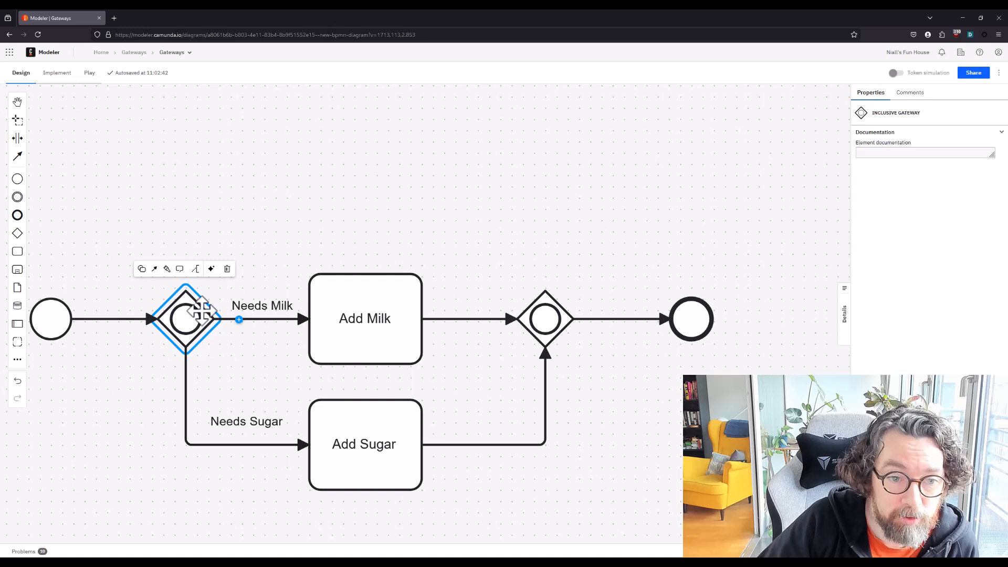
click(154, 269)
click(541, 318)
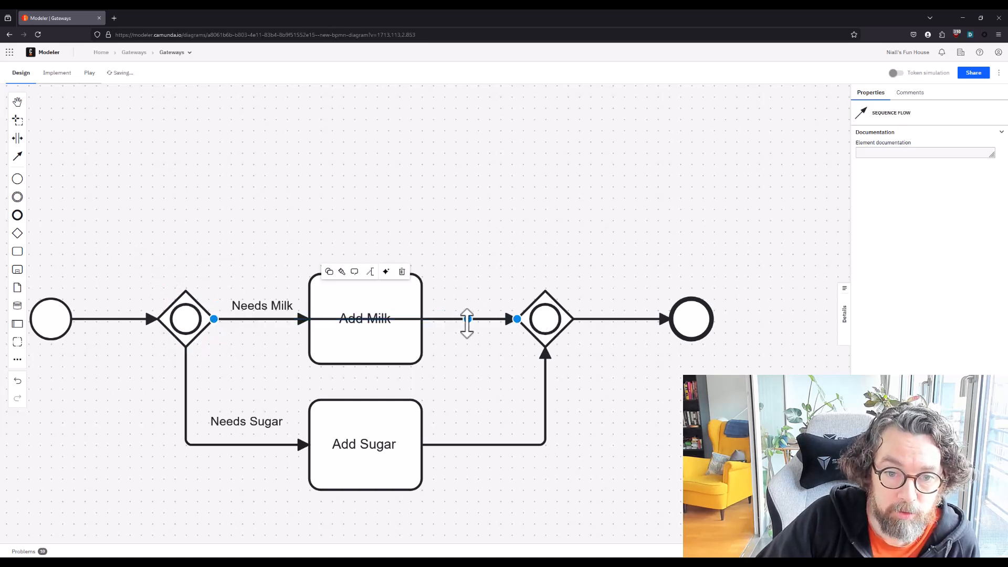
drag(465, 322, 451, 205)
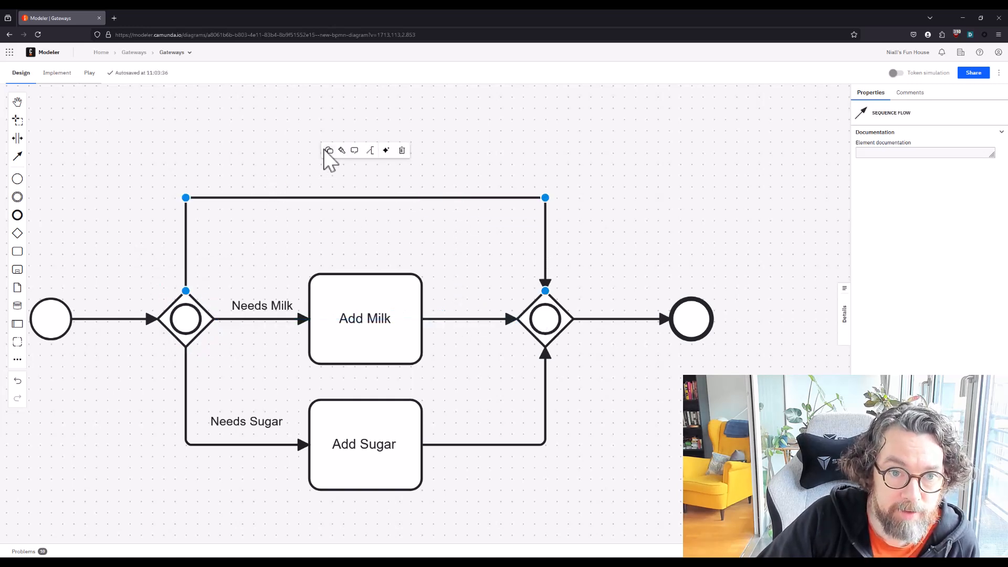
click(329, 151)
click(341, 184)
click(247, 148)
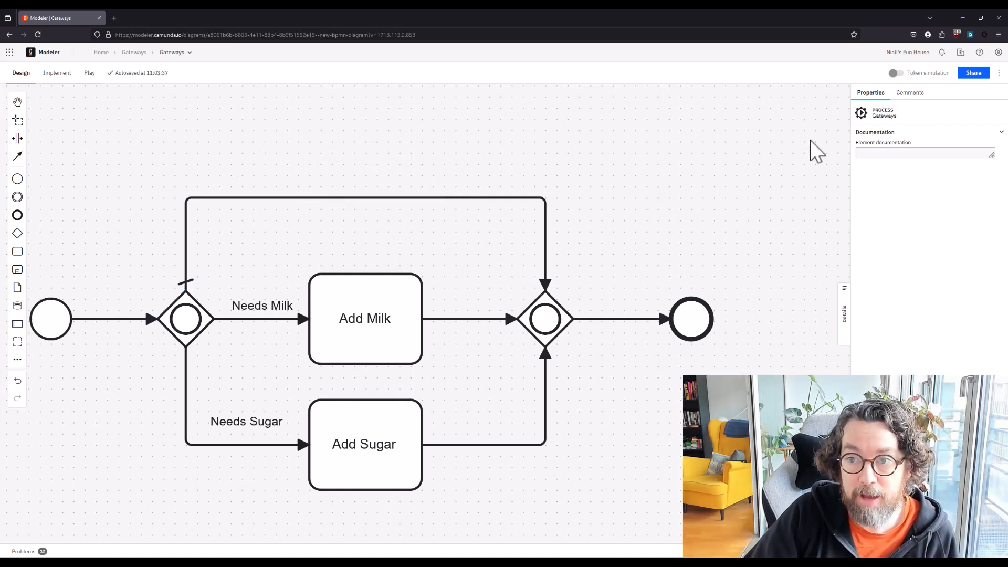
Simulate a token with Needs Milk and Needs Sugar inactive so it takes the default flow, and turn the simulation off
click(897, 73)
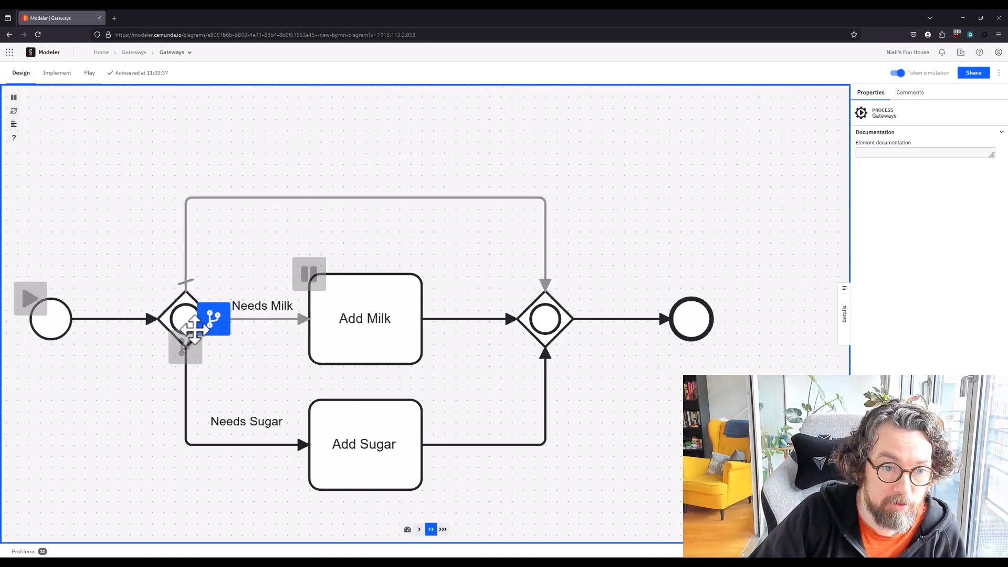
click(30, 298)
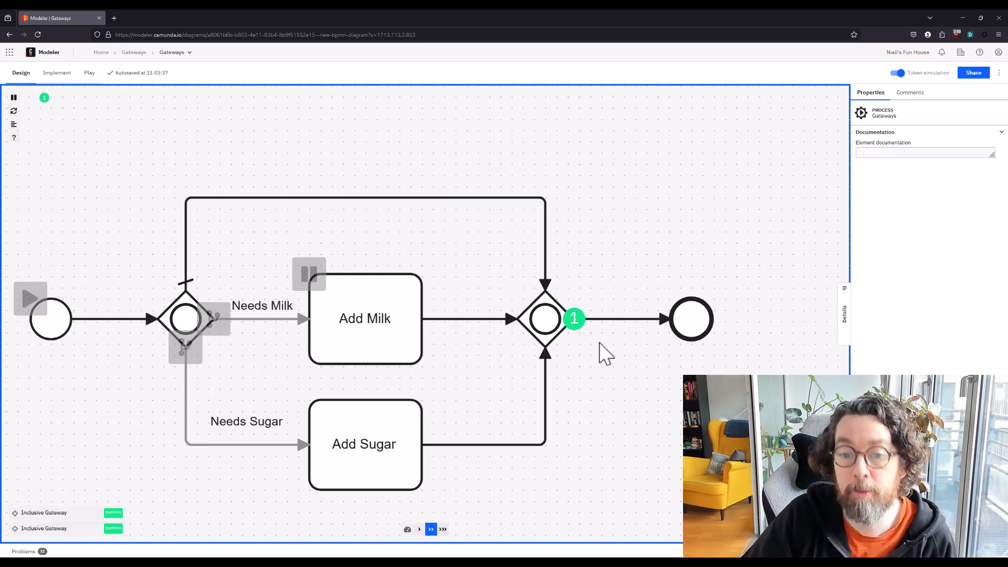
click(897, 73)
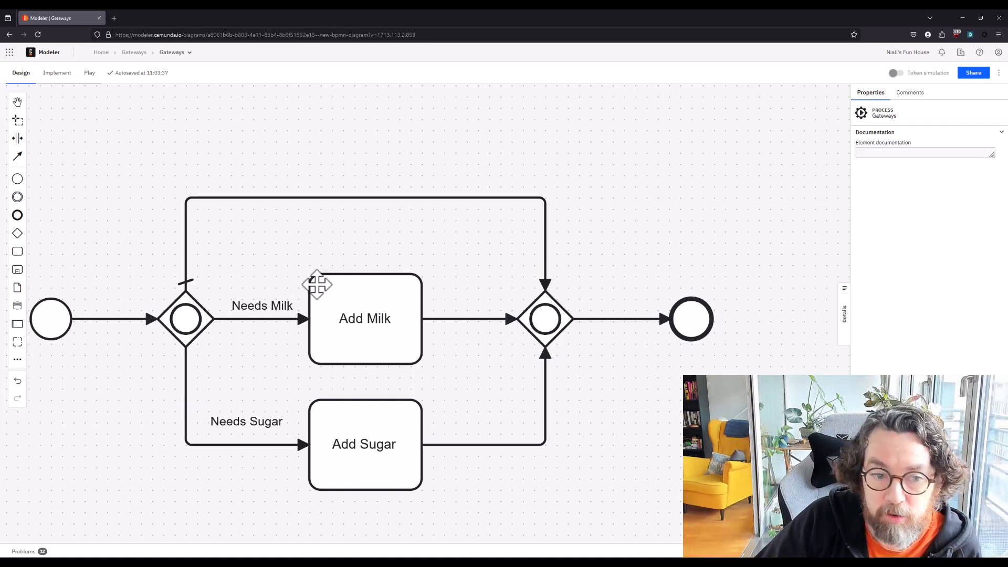
Change the default flow between the two inclusive gateways back to a plain sequence flow
drag(265, 237, 236, 269)
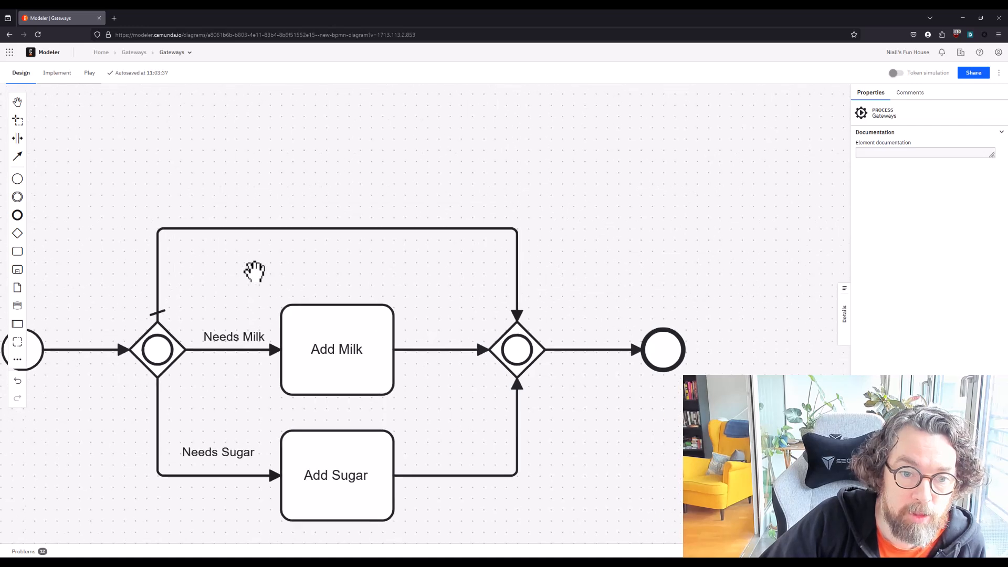
click(327, 229)
click(298, 183)
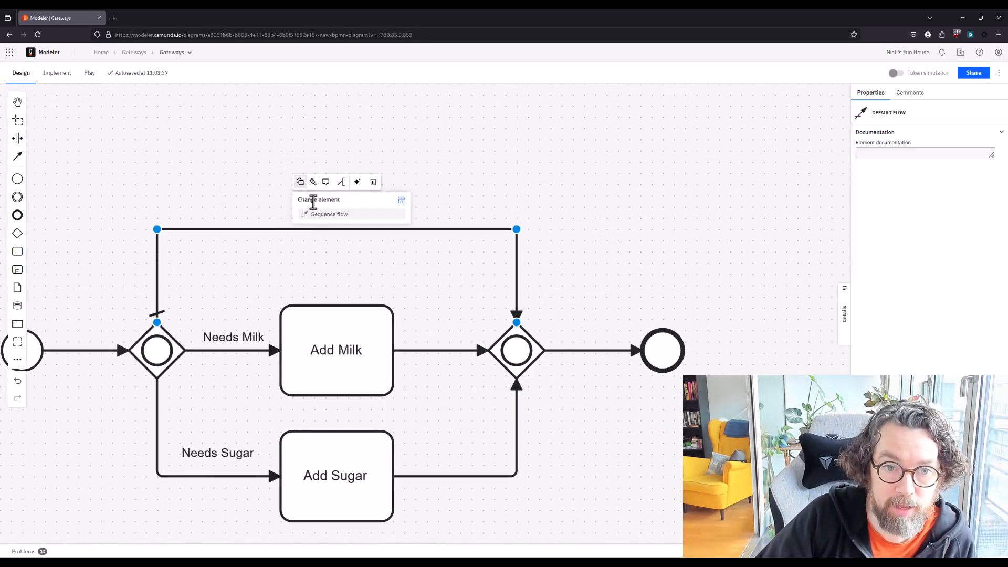
click(311, 203)
click(245, 276)
Insert a task named Pour Coffee into the sequence flow that runs above Add Milk
click(18, 252)
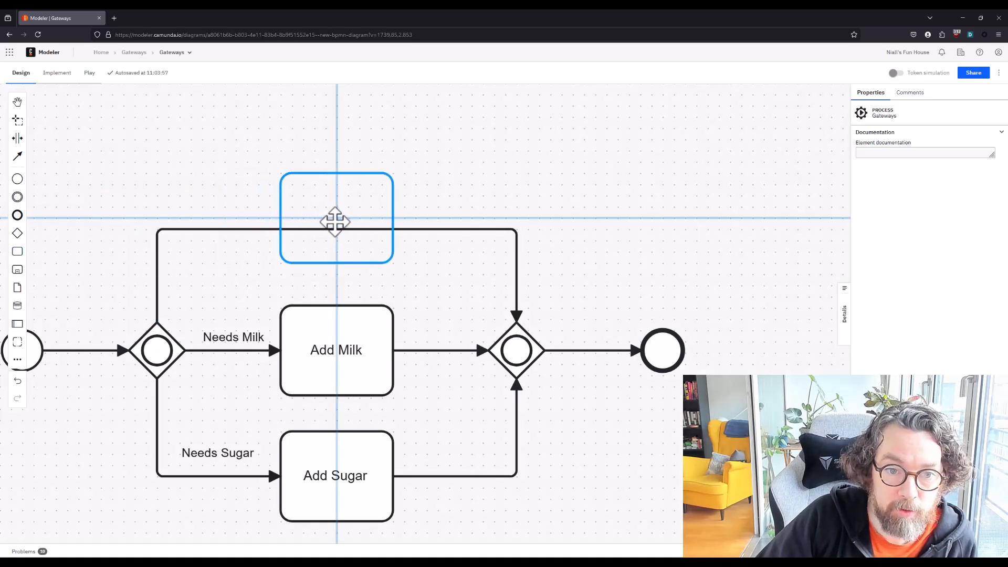
click(343, 225)
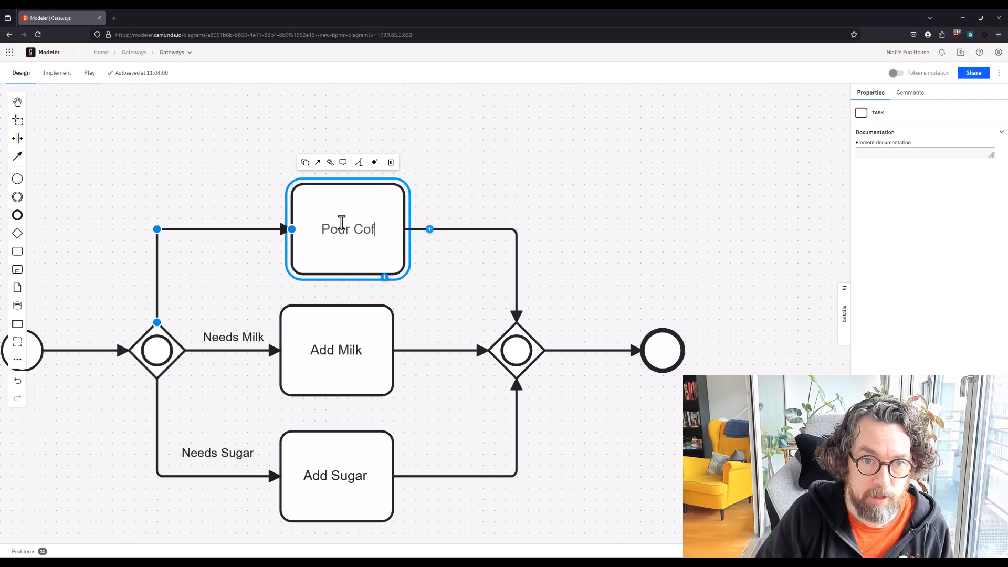
click(611, 190)
drag(611, 190, 687, 171)
Label the flow leading to Pour Coffee "Always" and place the label above the line, just before the task
click(294, 209)
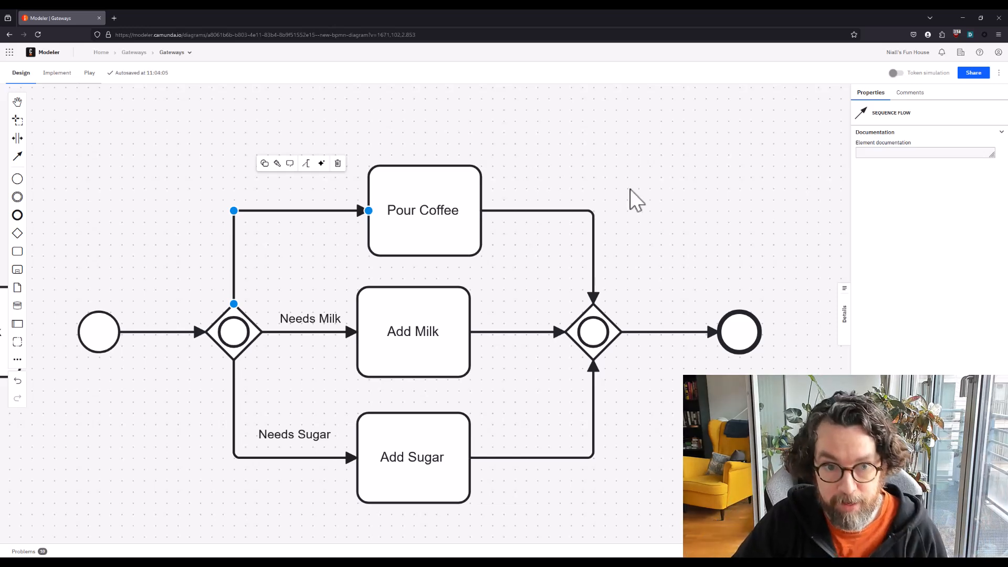
double_click(273, 210)
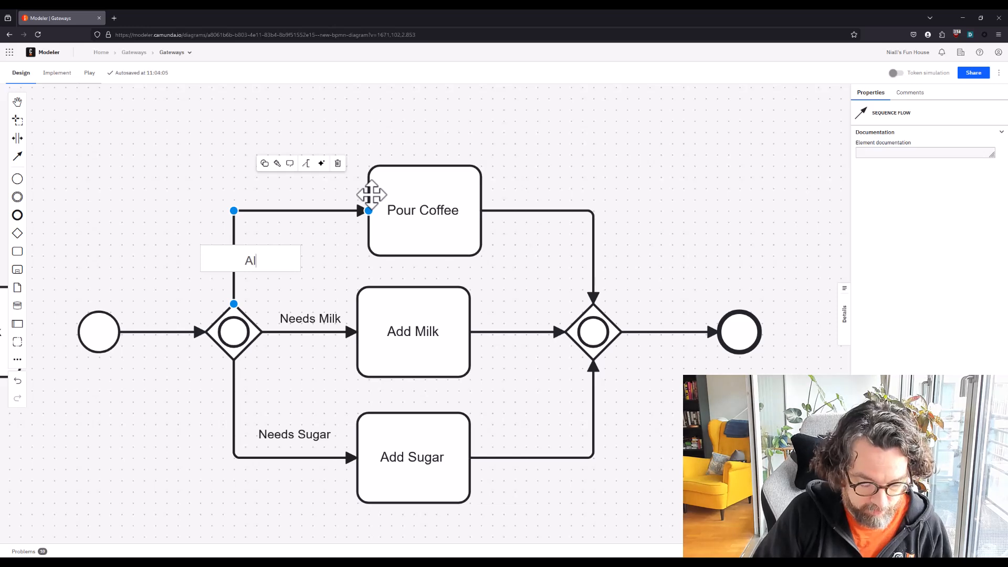
text(Always)
key(Return)
click(249, 261)
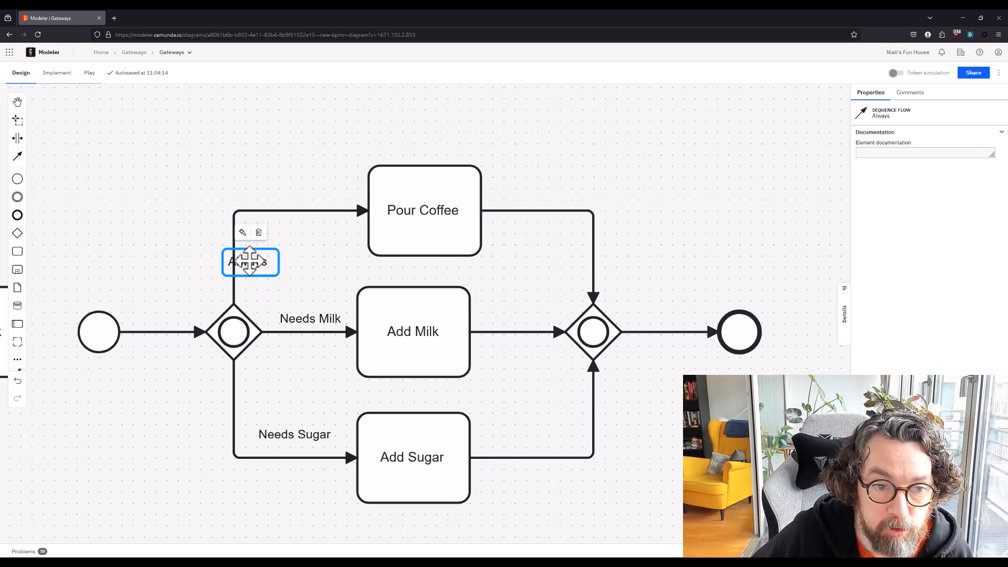
drag(249, 261, 322, 198)
click(362, 229)
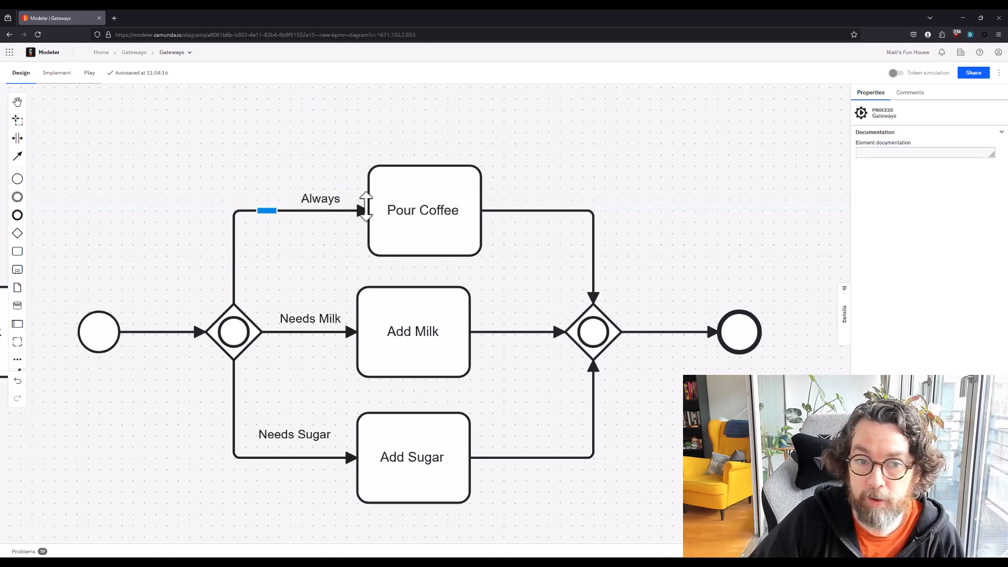
Turn on token simulation and run a token with Always and Needs Sugar active, followed by one with all three flows active
click(894, 73)
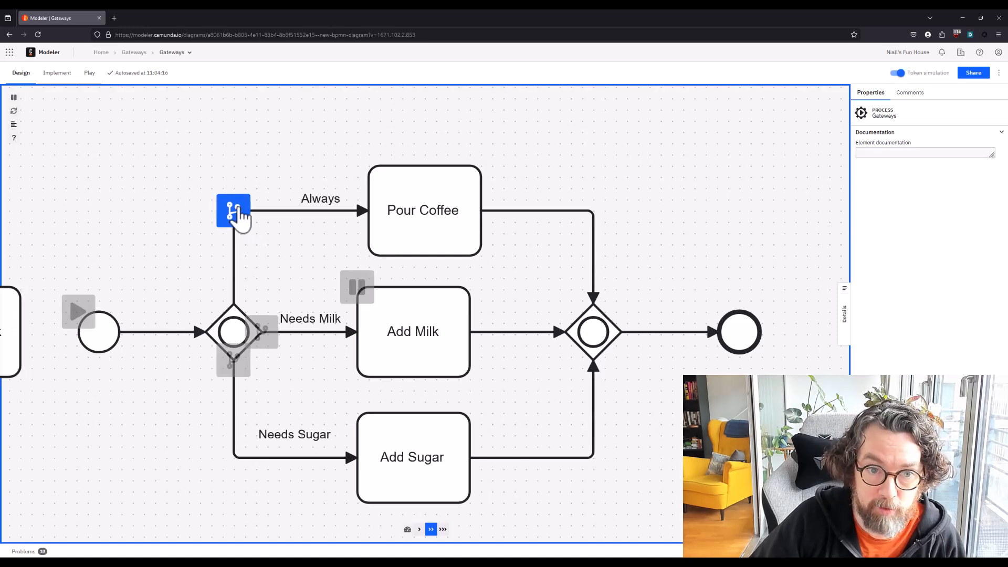
click(263, 338)
click(233, 364)
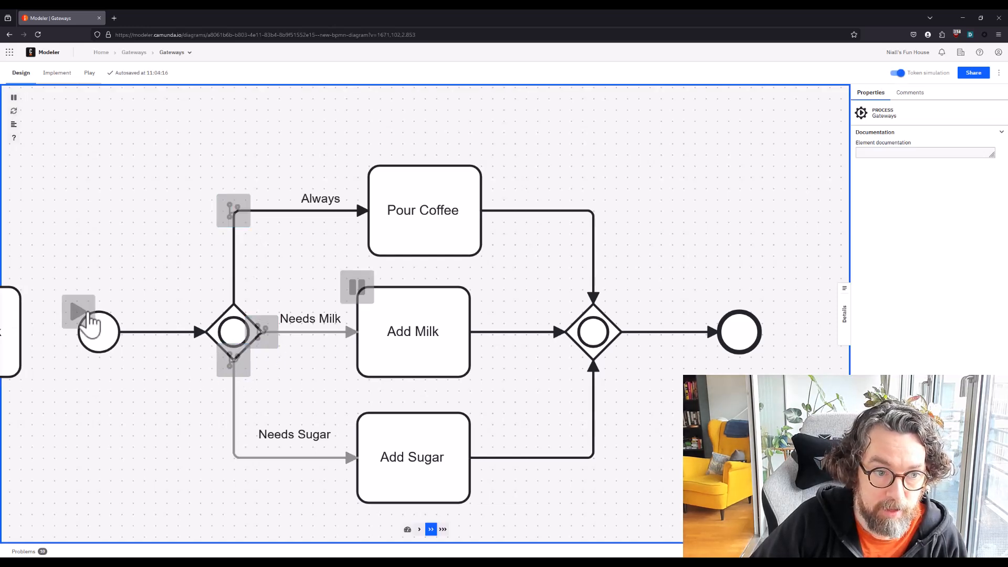
click(233, 362)
click(79, 312)
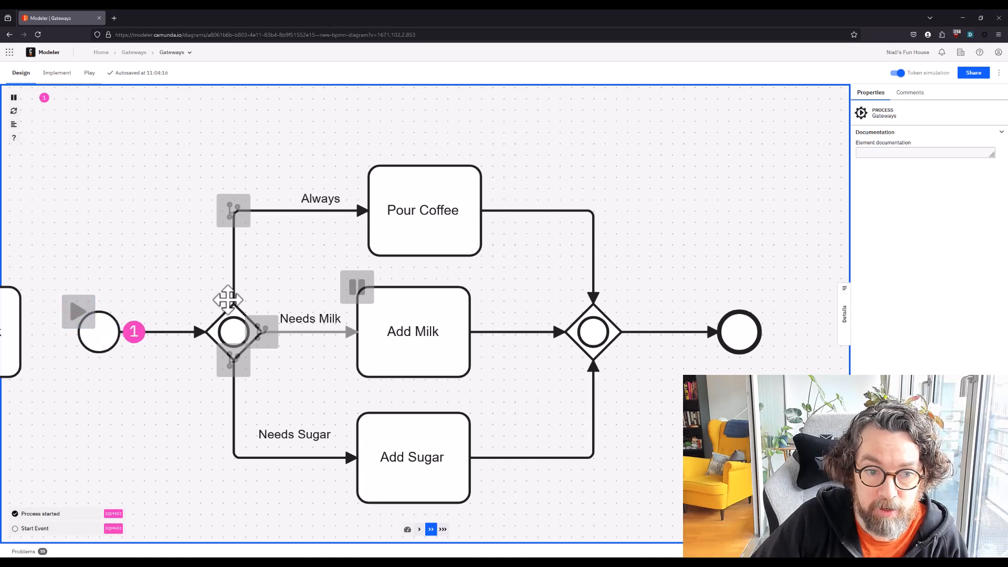
click(269, 332)
click(79, 312)
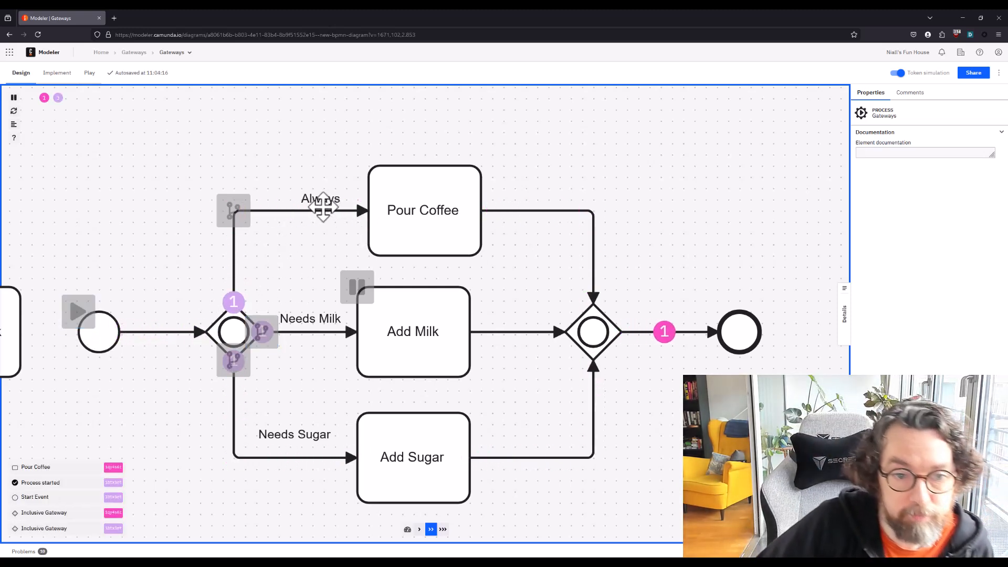
Run a token with only the Always flow active and turn the simulation off
click(262, 333)
click(233, 361)
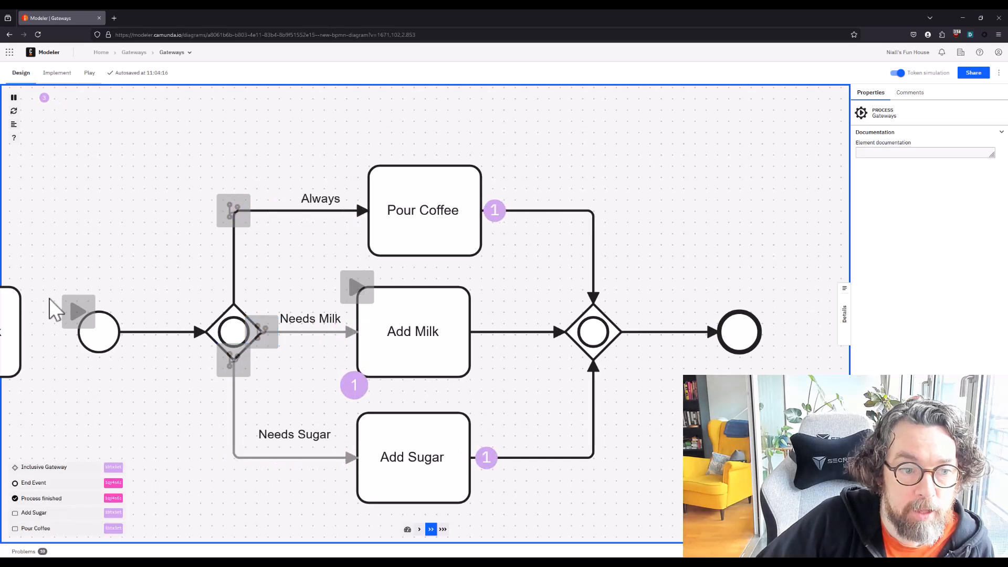
click(79, 312)
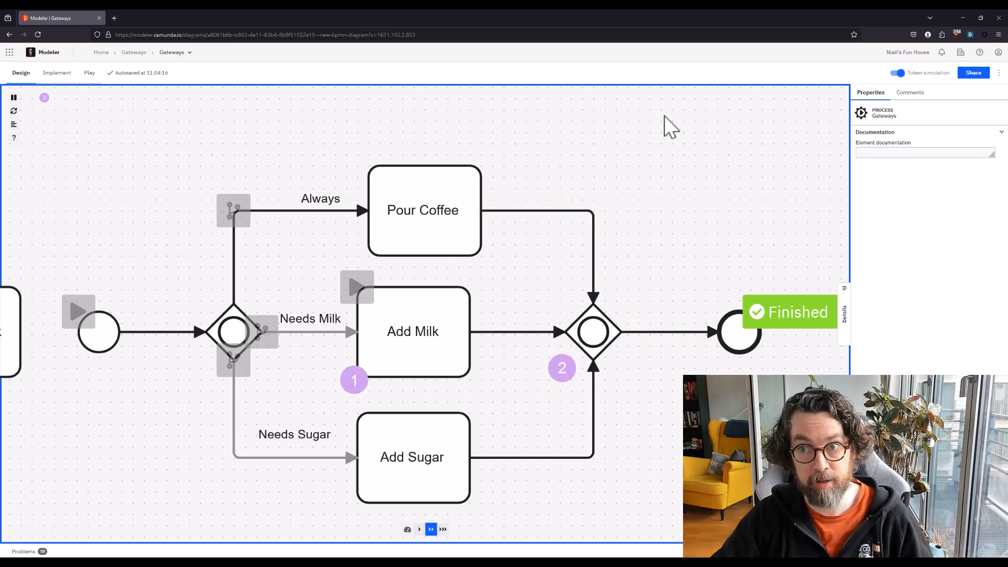
click(898, 73)
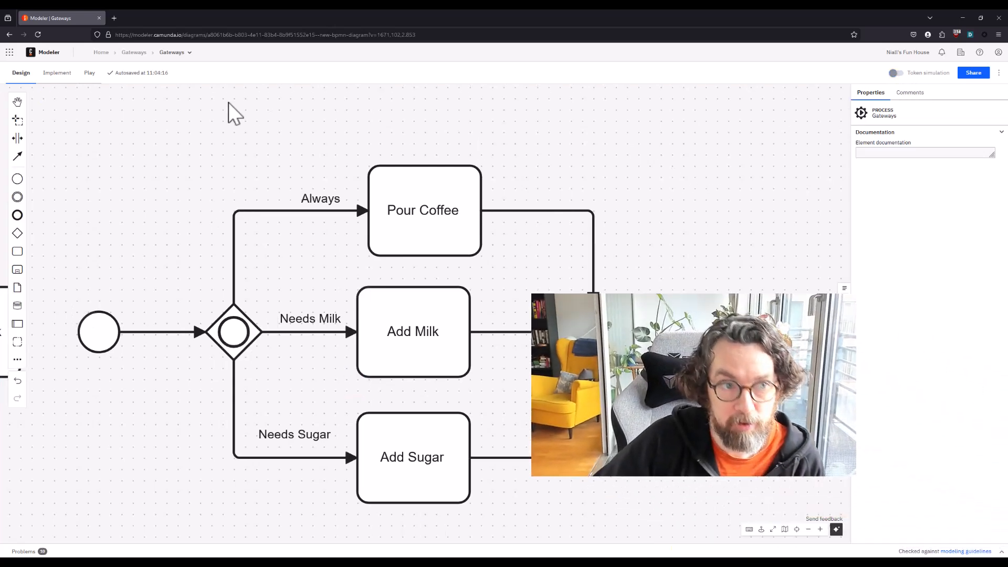
Switch to the implementation view and set the Always flow's condition expression to true
click(59, 73)
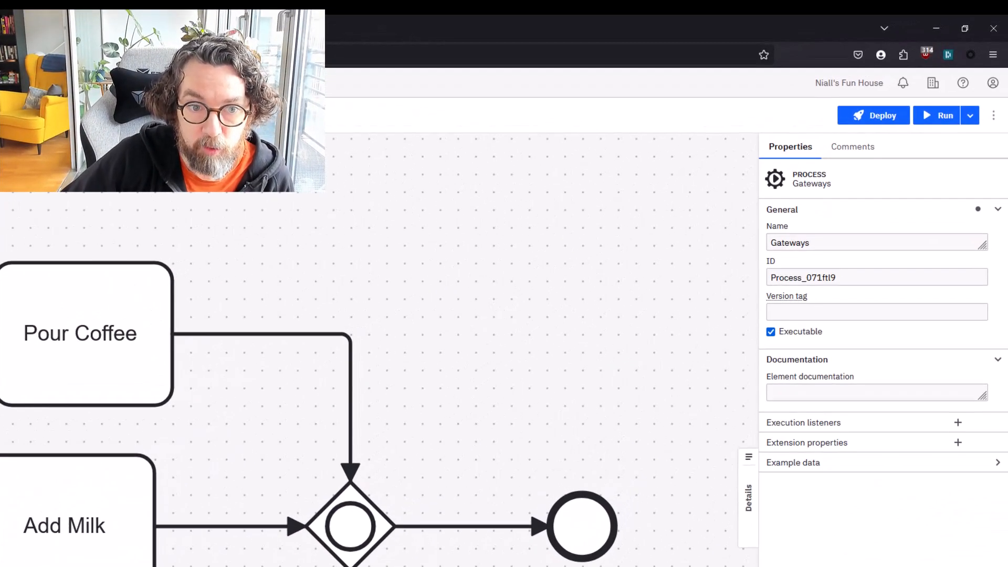
click(2, 327)
click(822, 402)
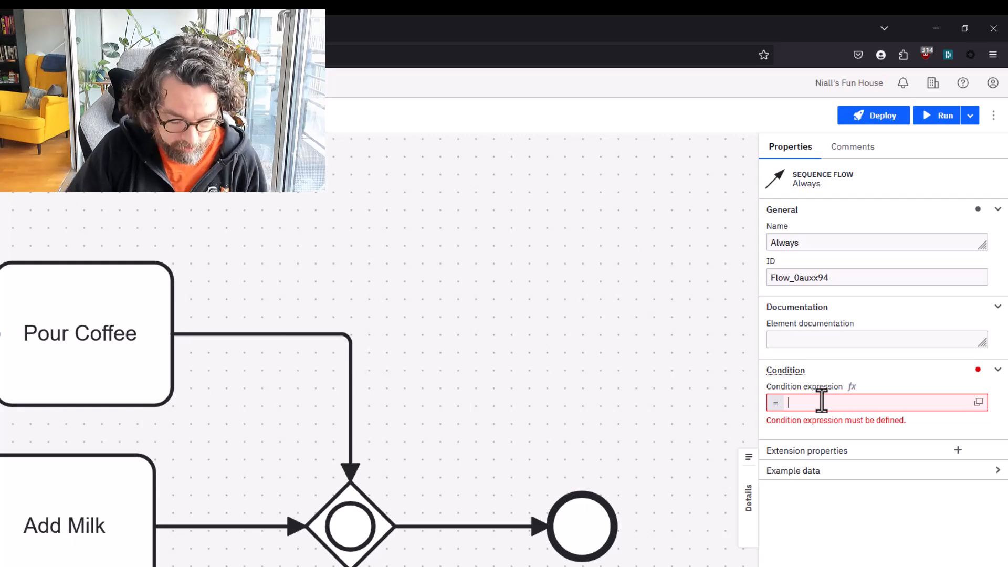
text(true)
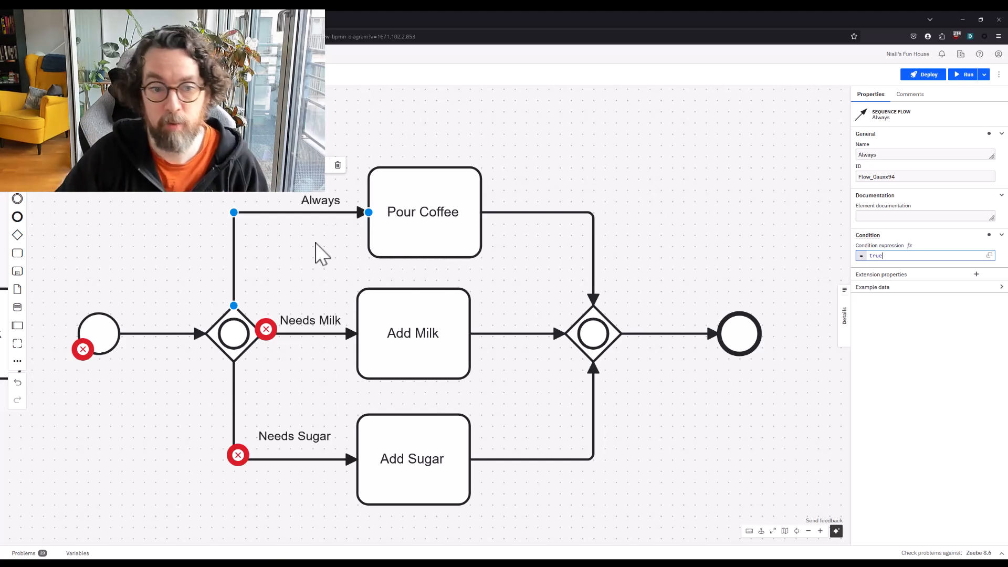
Set the Needs Milk flow's condition expression to milk = true
click(317, 331)
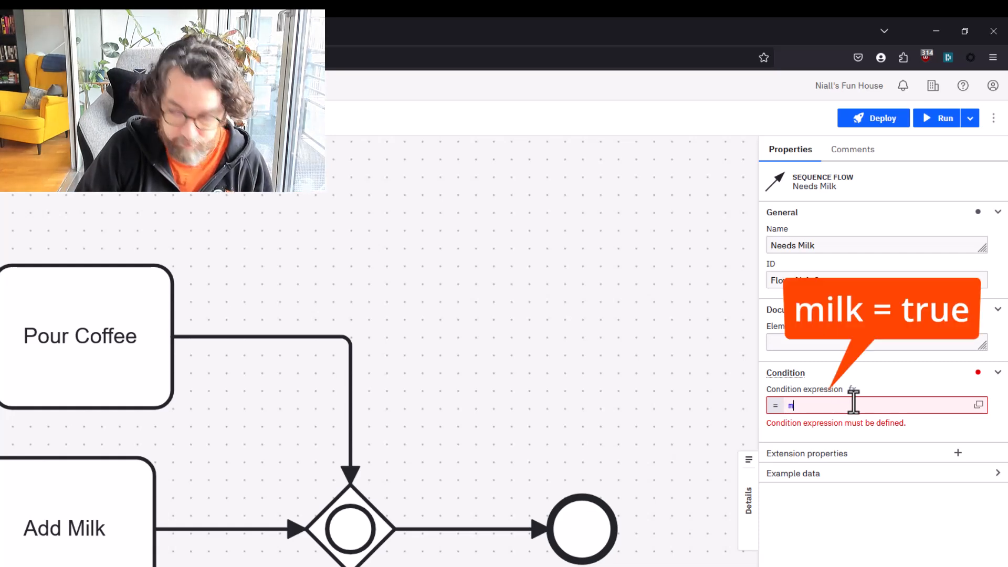
text(ilk )
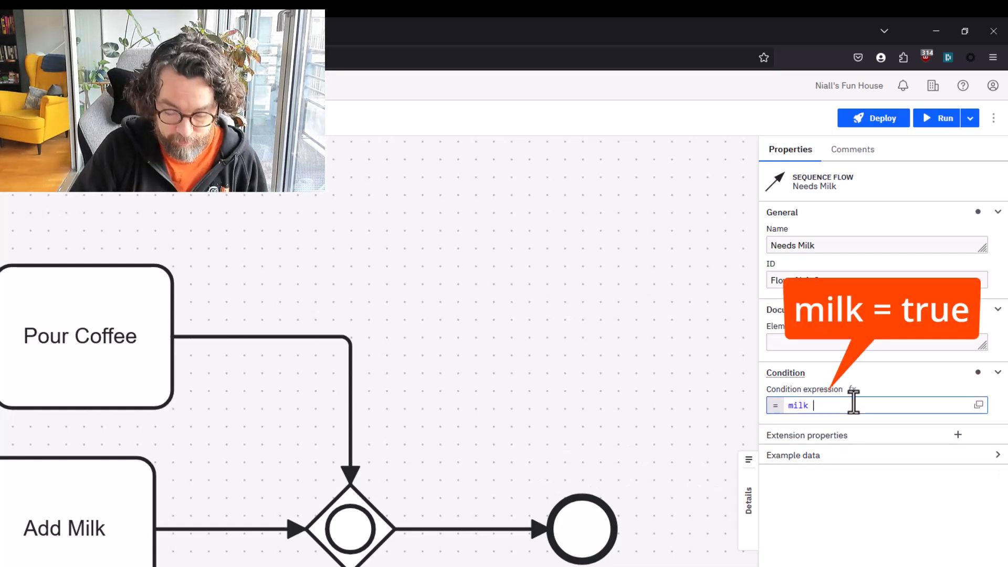
text(= true)
key(Escape)
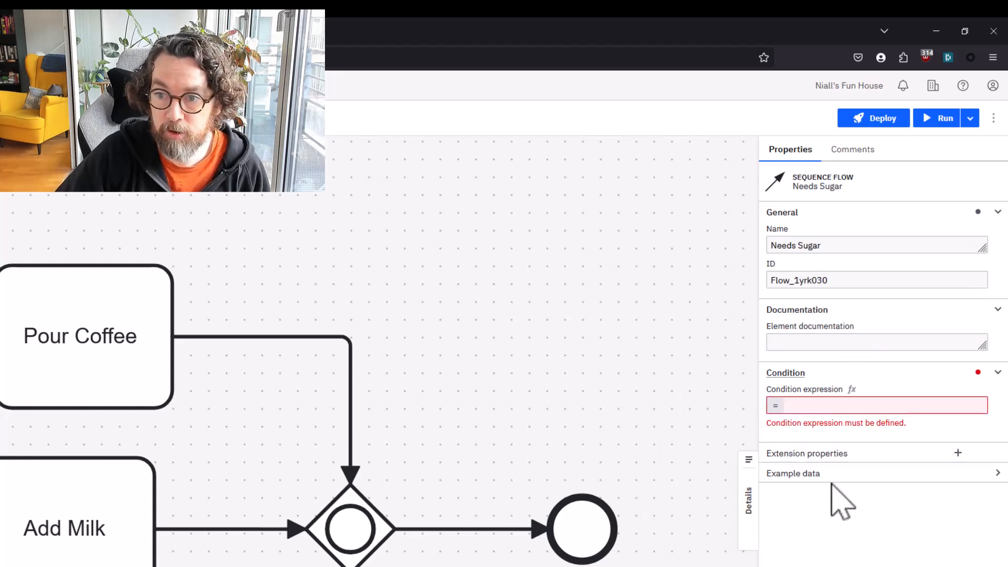
Set the Needs Sugar flow's condition expression to sugar = true and recheck the Needs Milk flow's condition
click(828, 405)
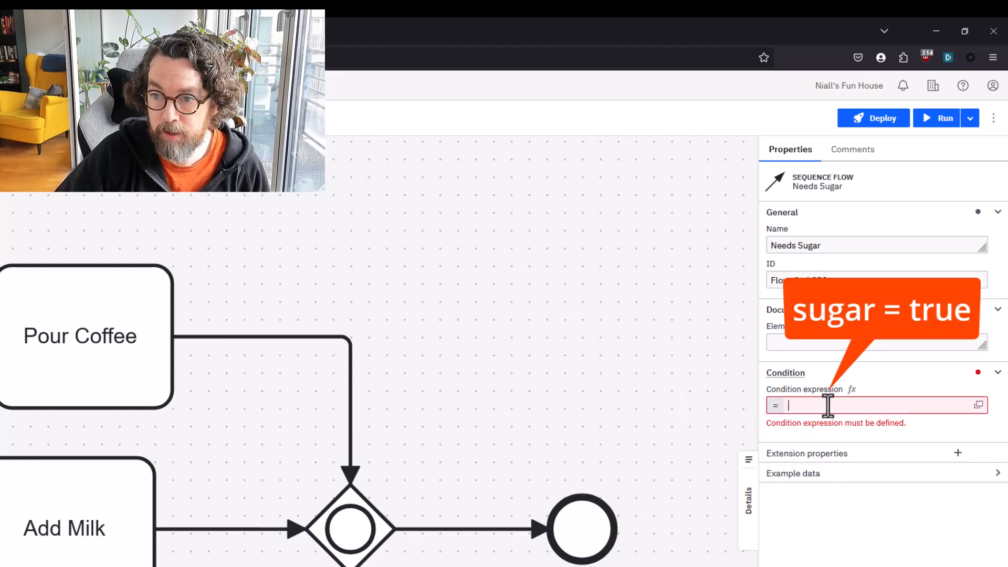
text(sugar = true)
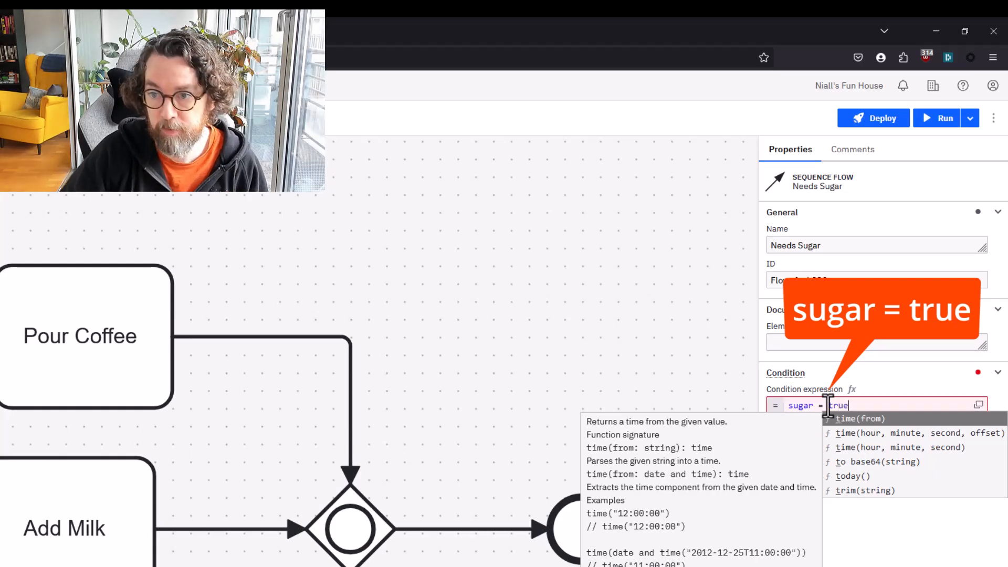
key(Escape)
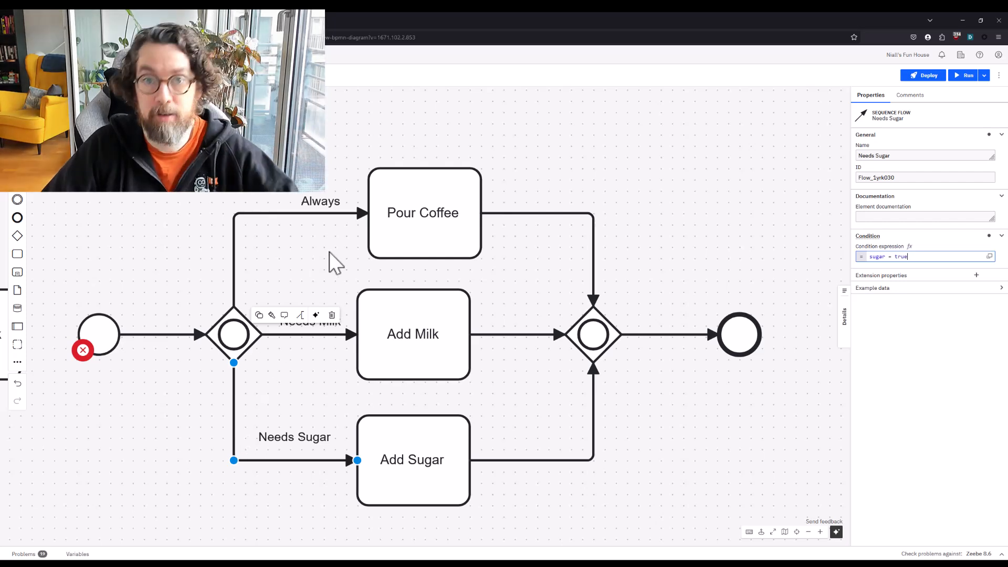
click(312, 334)
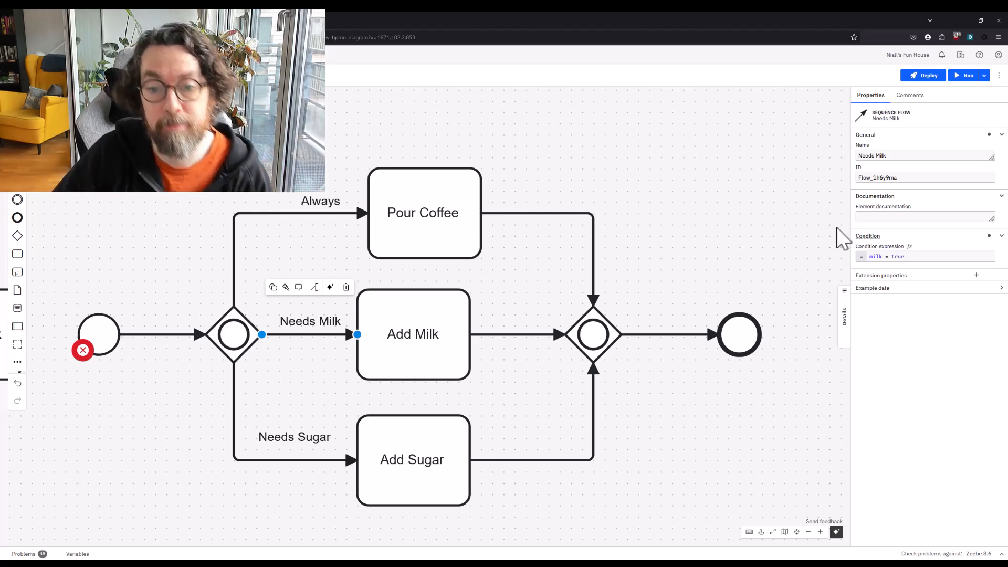
click(761, 225)
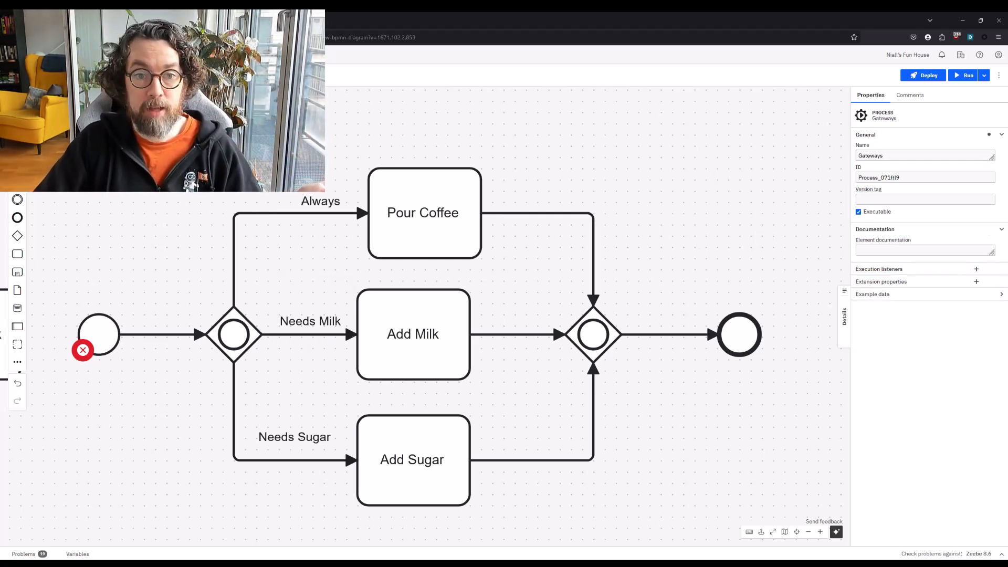
Return to the design view and add an event-based gateway in the empty area beyond the inclusive example's end event
click(21, 75)
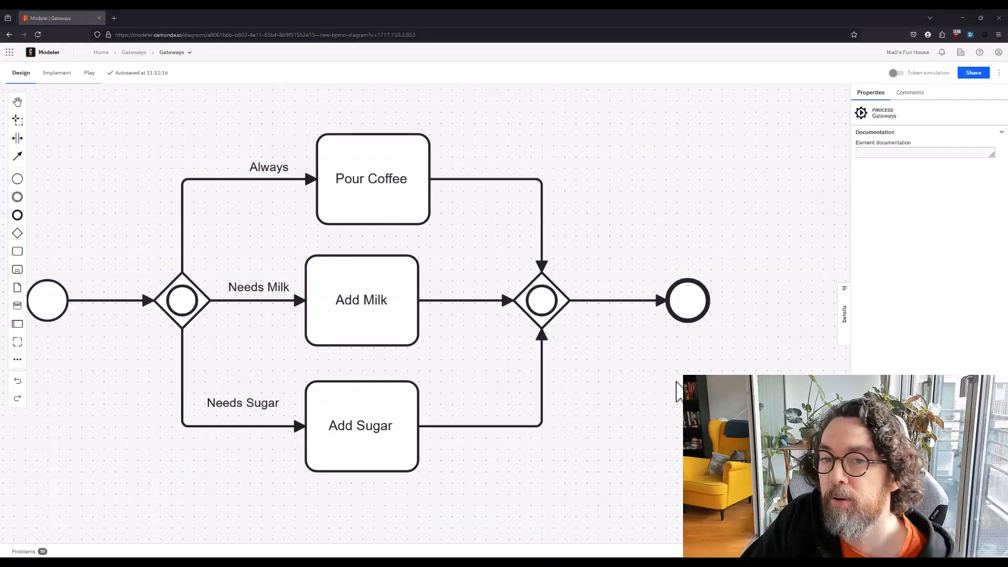
drag(599, 382, 139, 382)
drag(18, 233, 484, 299)
click(443, 250)
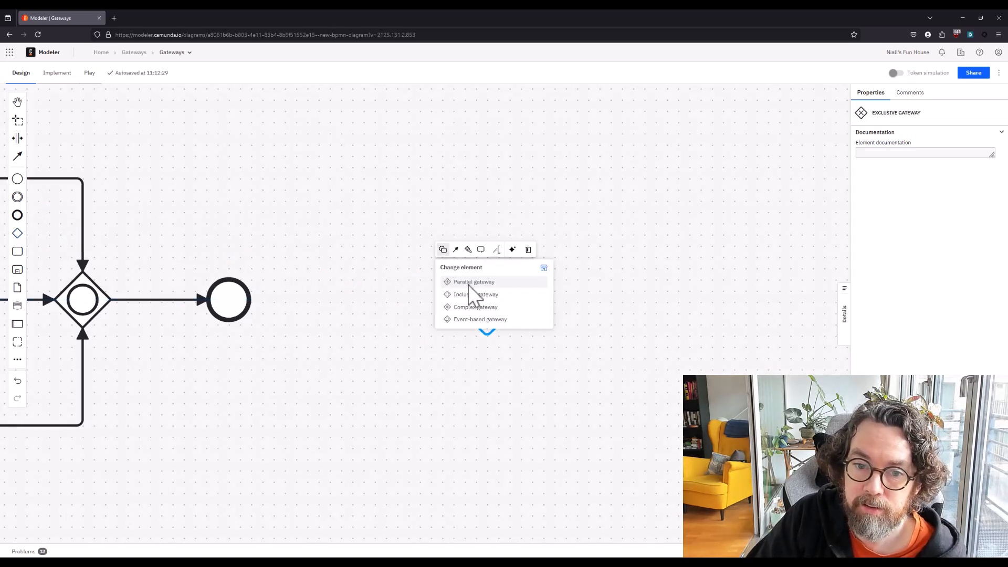
click(499, 347)
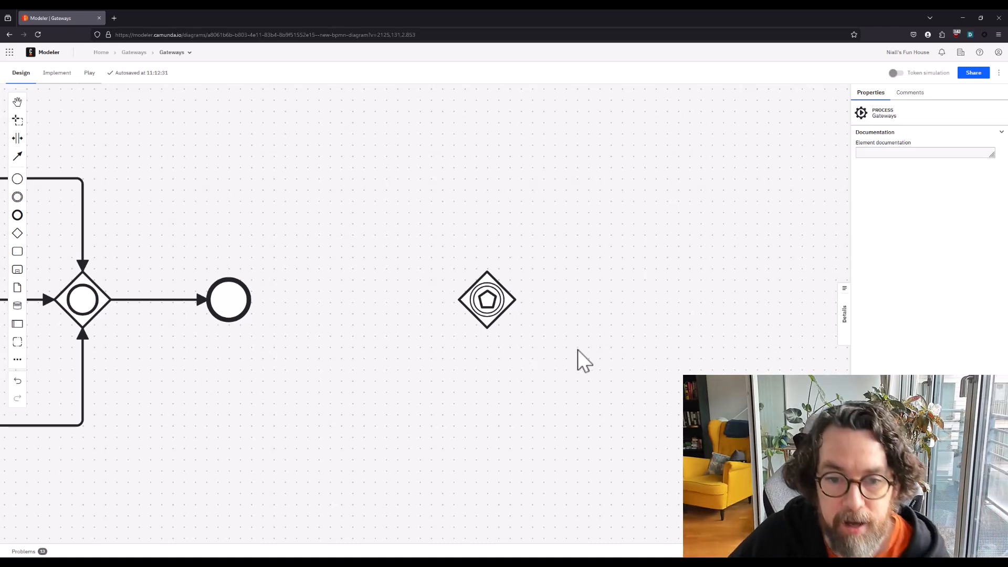
click(505, 309)
click(550, 376)
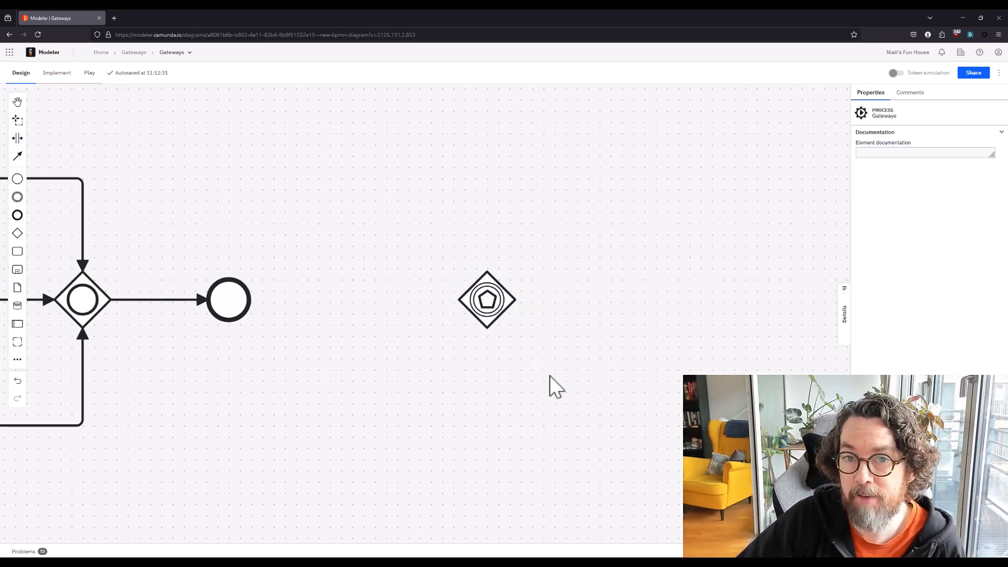
drag(594, 360, 521, 357)
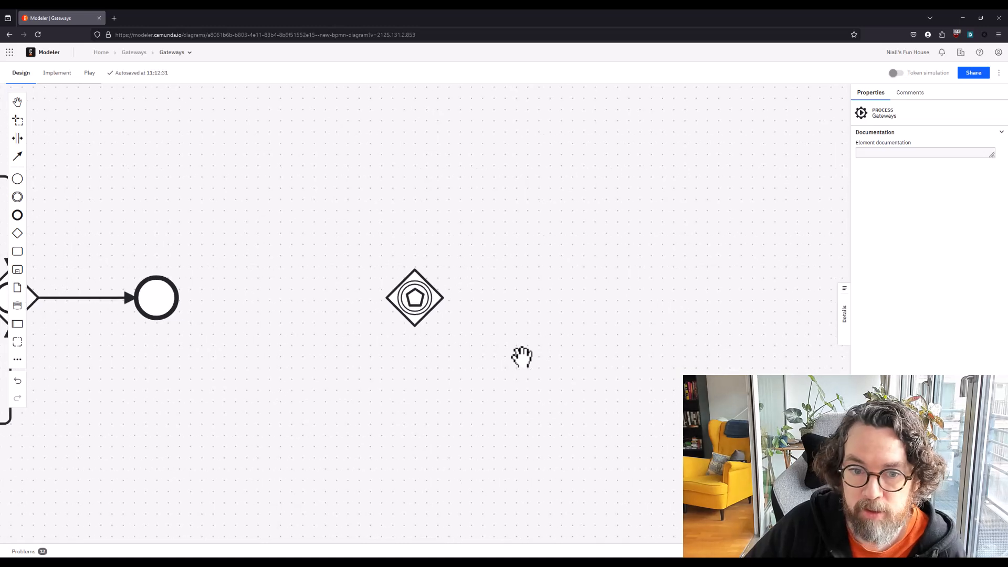
click(427, 314)
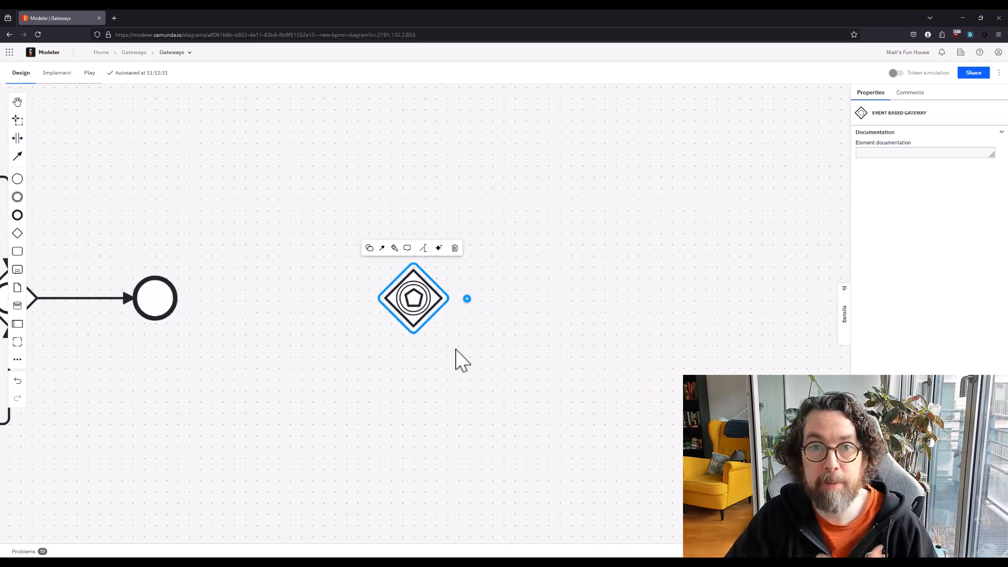
click(403, 409)
Place two intermediate events to the right of the event-based gateway, one level with it and one below
click(17, 197)
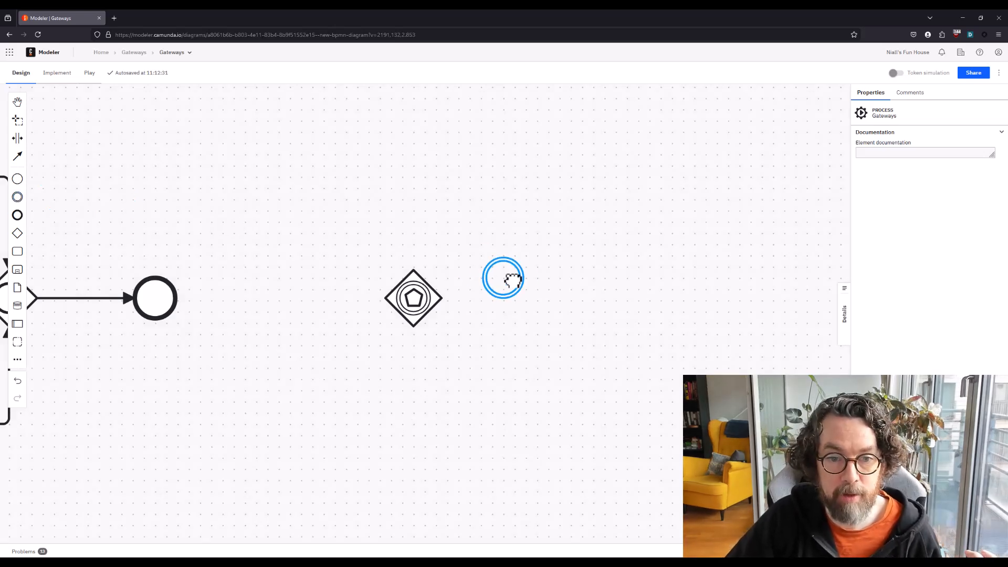
click(549, 298)
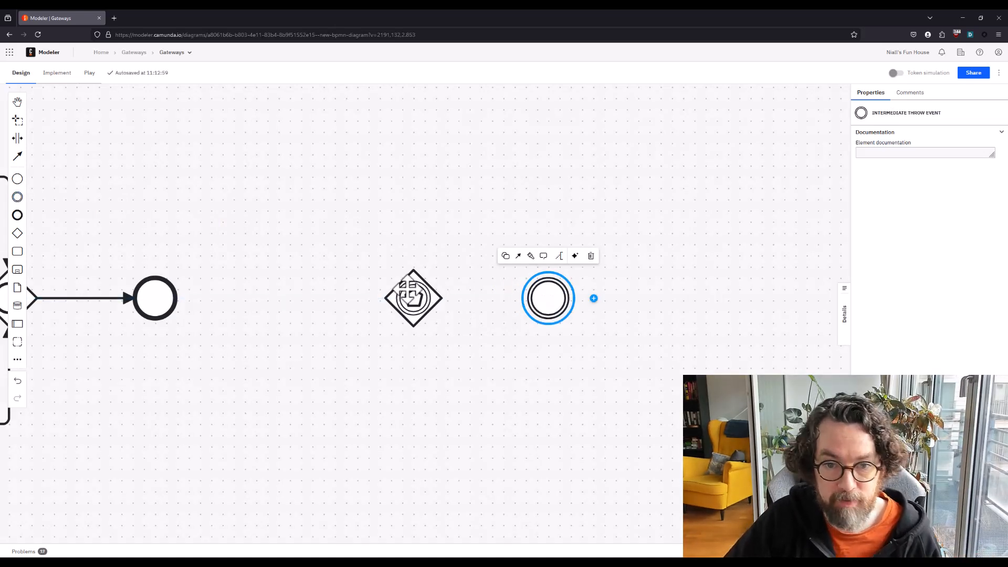
click(443, 237)
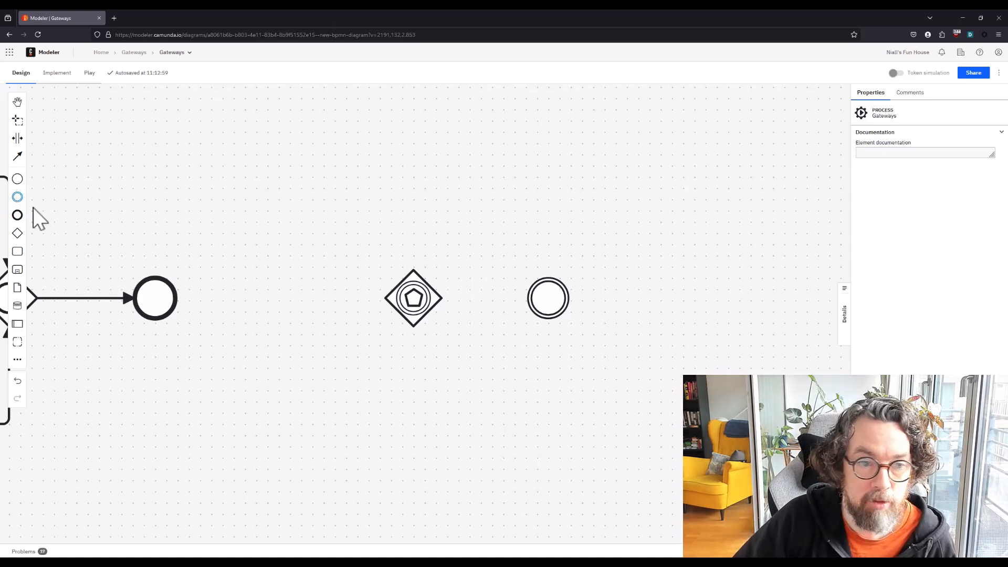
click(17, 197)
click(546, 401)
Change the upper intermediate event to a timer intermediate catch event and name it 1 Hour
click(533, 283)
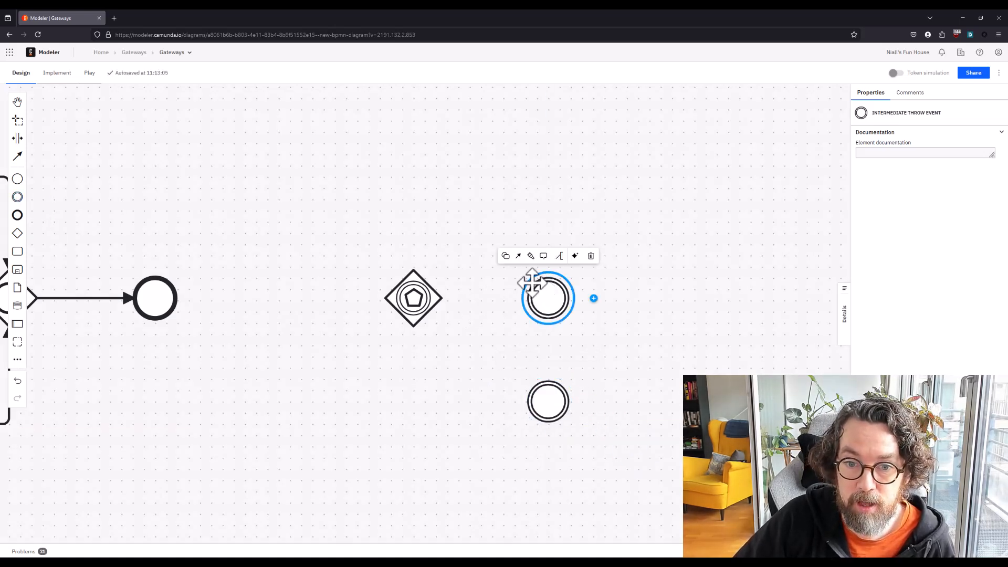
click(506, 256)
click(528, 357)
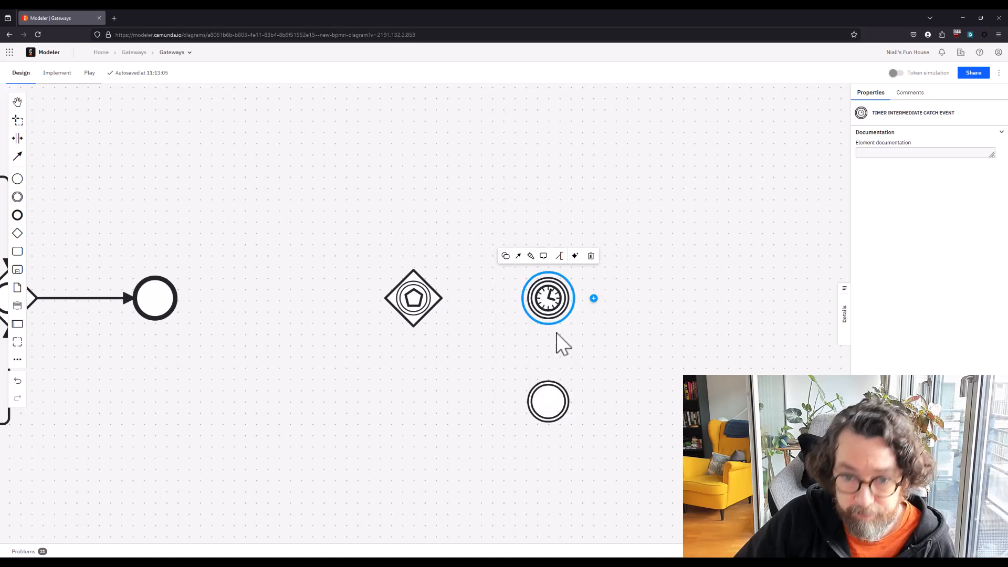
click(562, 344)
double_click(547, 298)
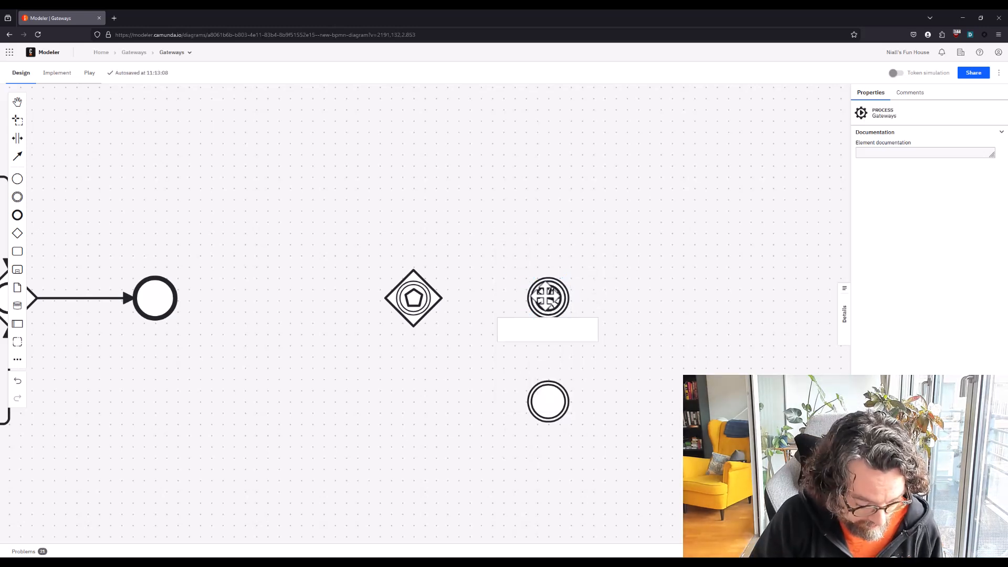
text(1 Hour)
key(Return)
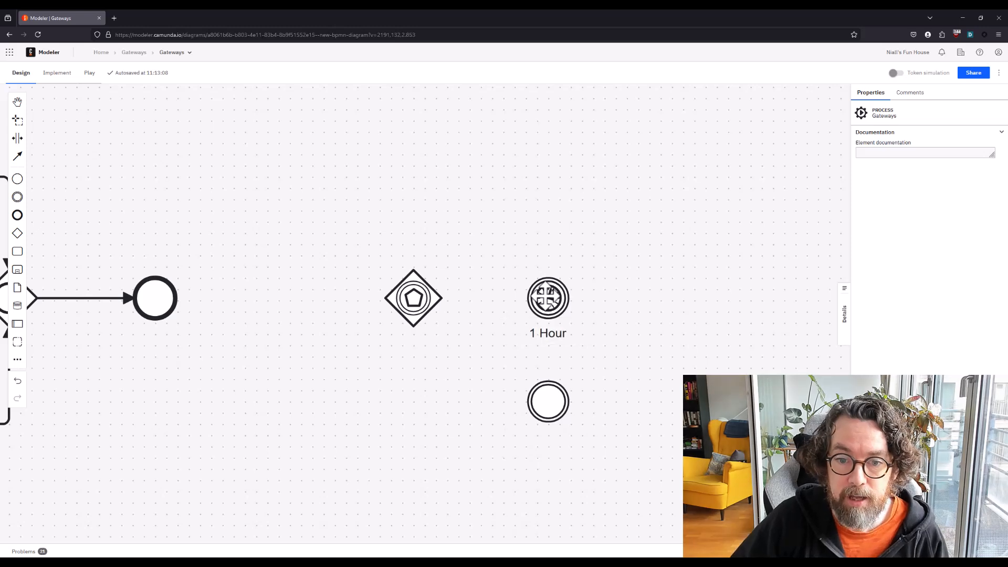
Change the lower intermediate event to a message intermediate catch event and name it Alarm
click(544, 399)
click(506, 359)
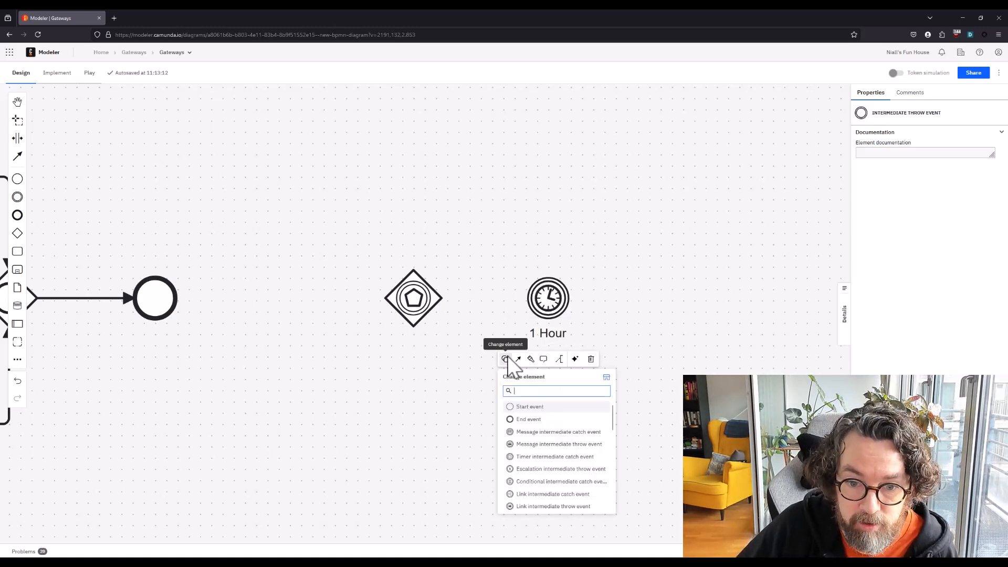
click(521, 433)
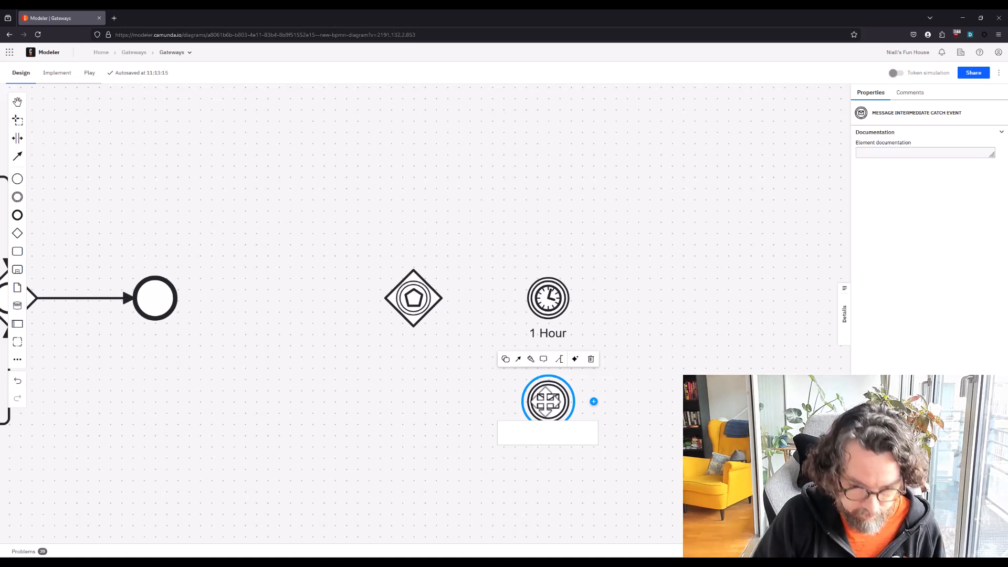
text(A)
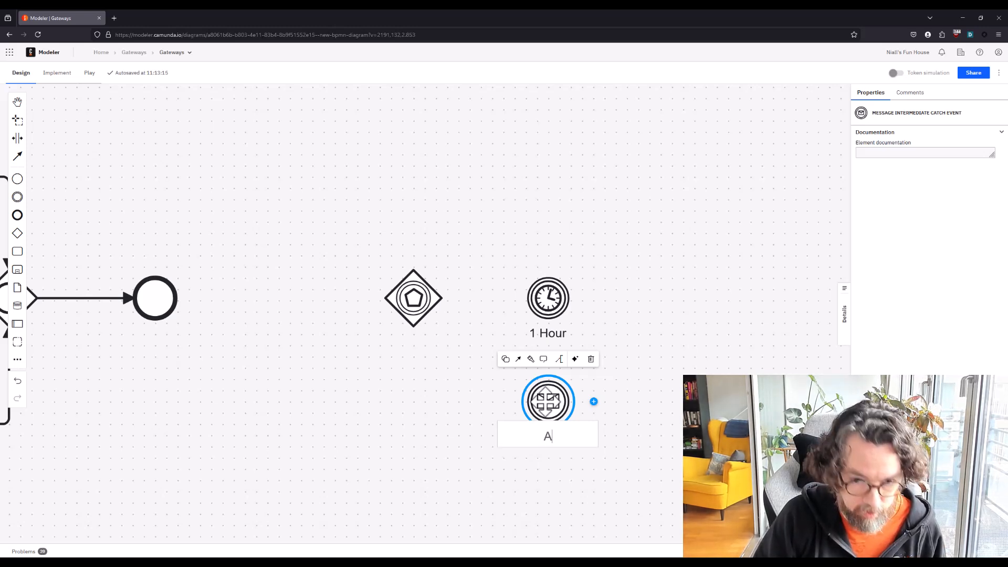
text(larm)
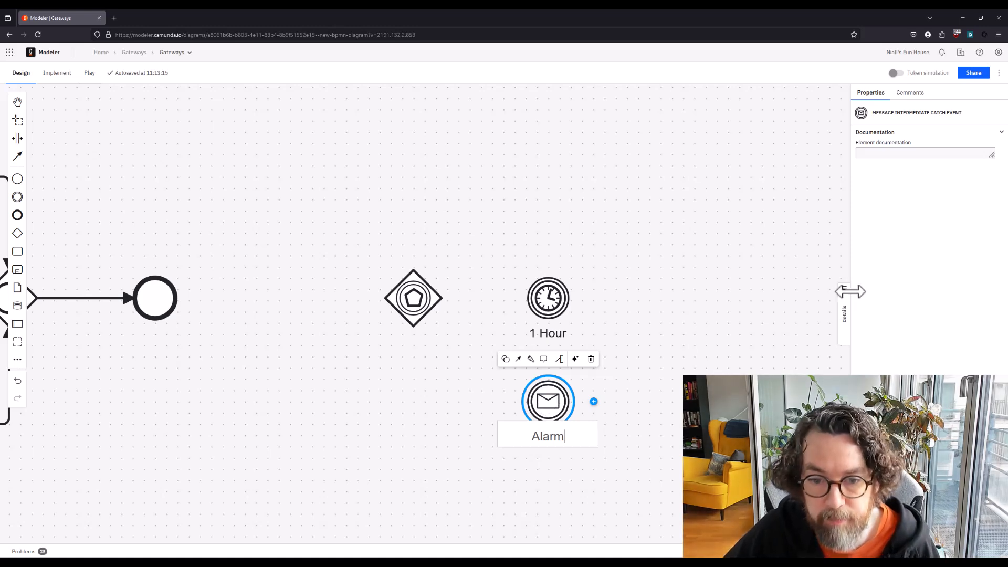
click(669, 326)
Connect the event-based gateway to the 1 Hour timer event and to the Alarm message event
click(445, 305)
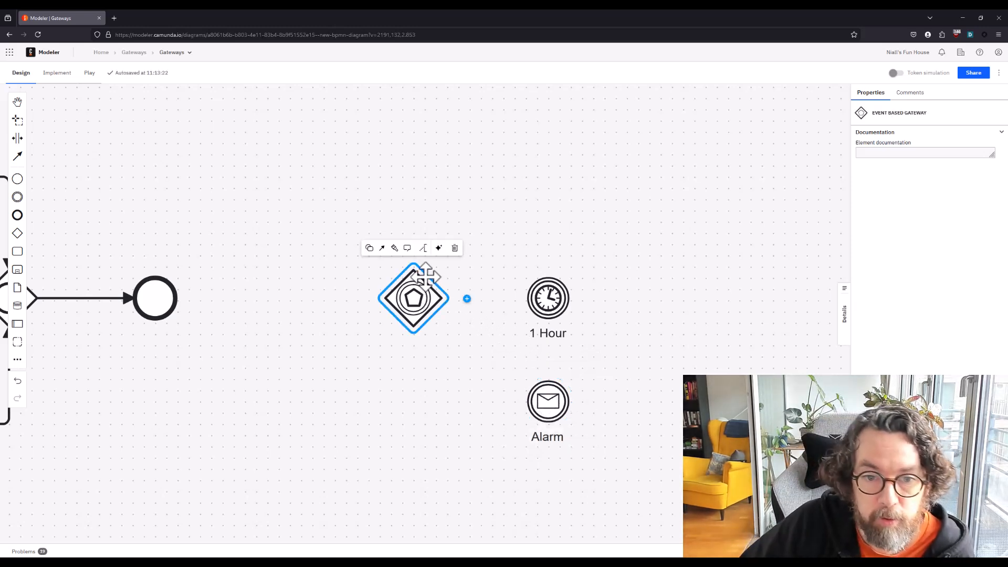
click(391, 250)
click(543, 322)
click(413, 294)
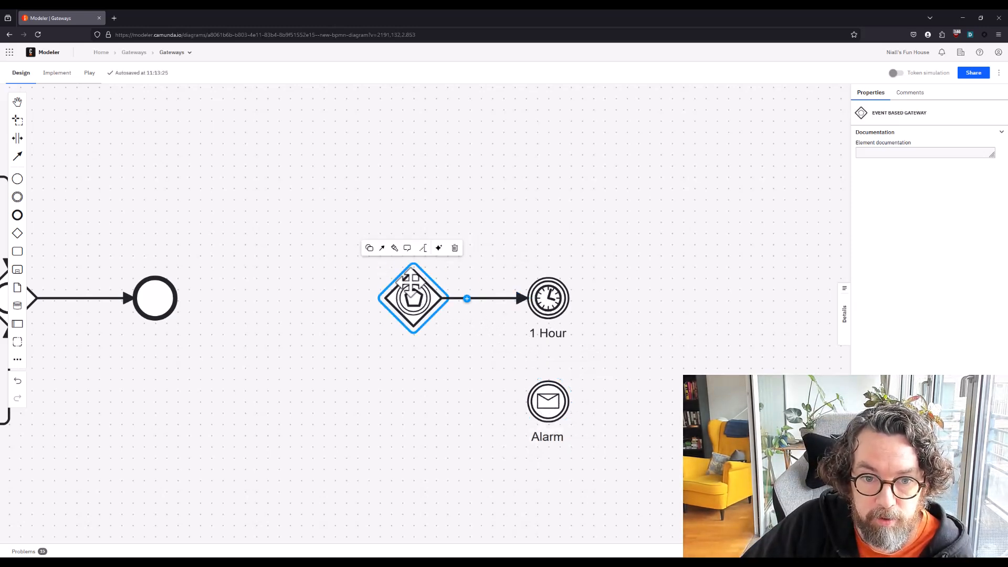
click(391, 250)
click(548, 402)
click(673, 335)
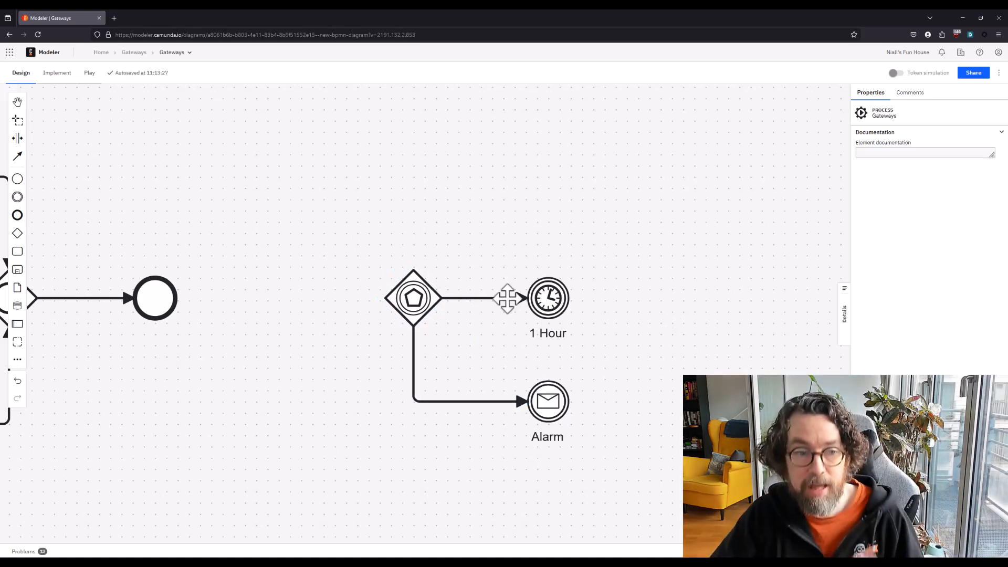
Add a start event to the left of the event-based gateway and connect it to the gateway
drag(209, 254, 271, 251)
click(17, 179)
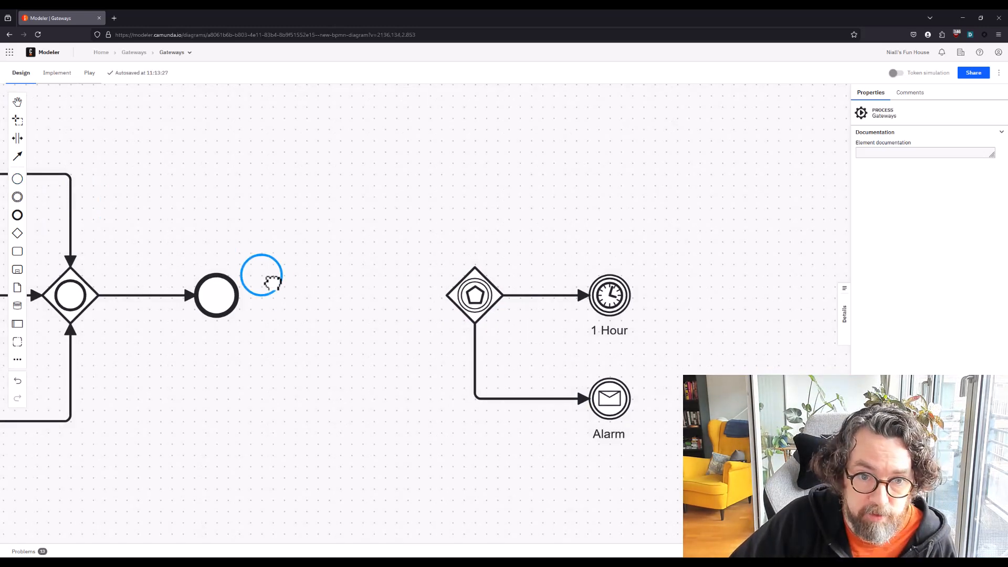
click(317, 295)
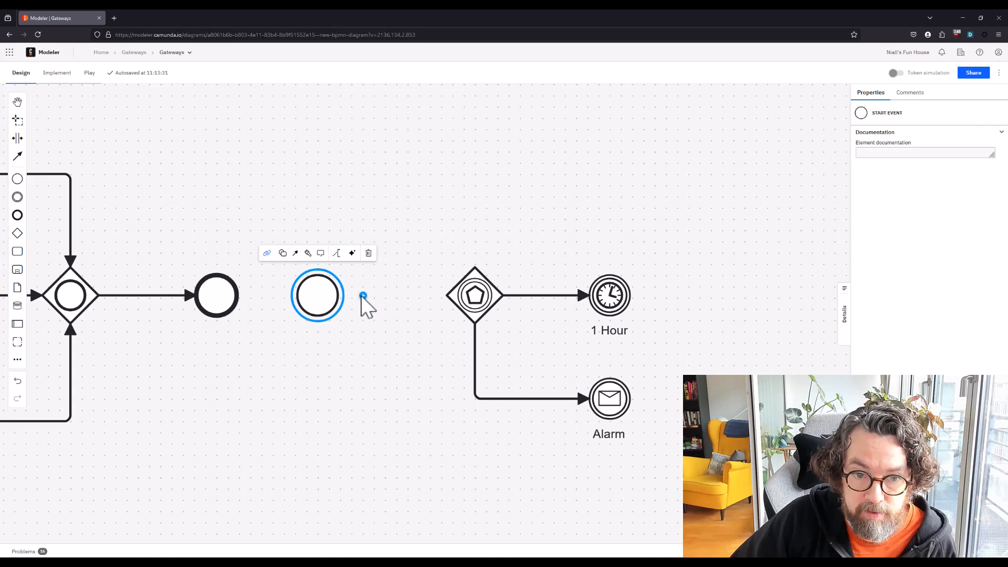
drag(295, 254, 450, 315)
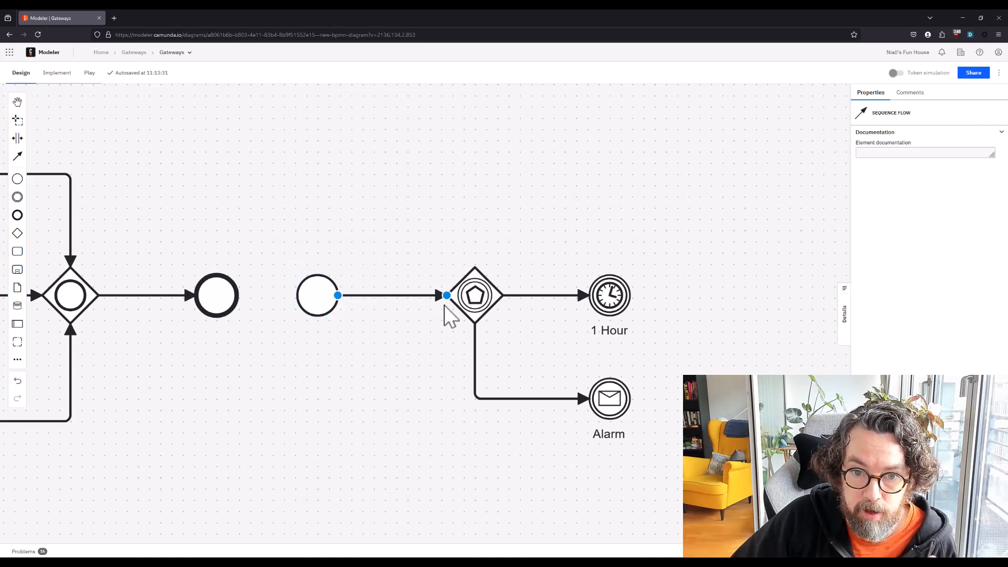
click(480, 304)
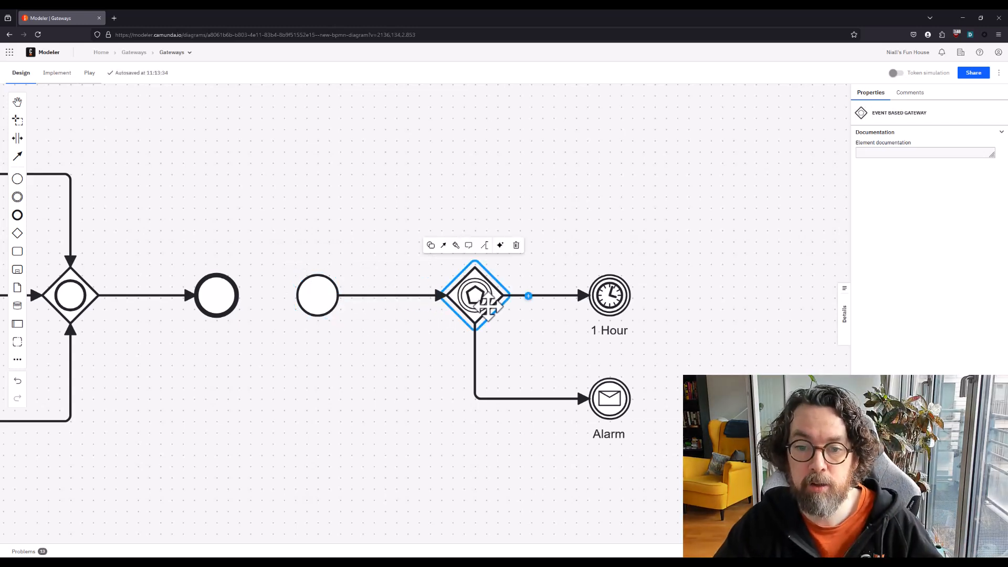
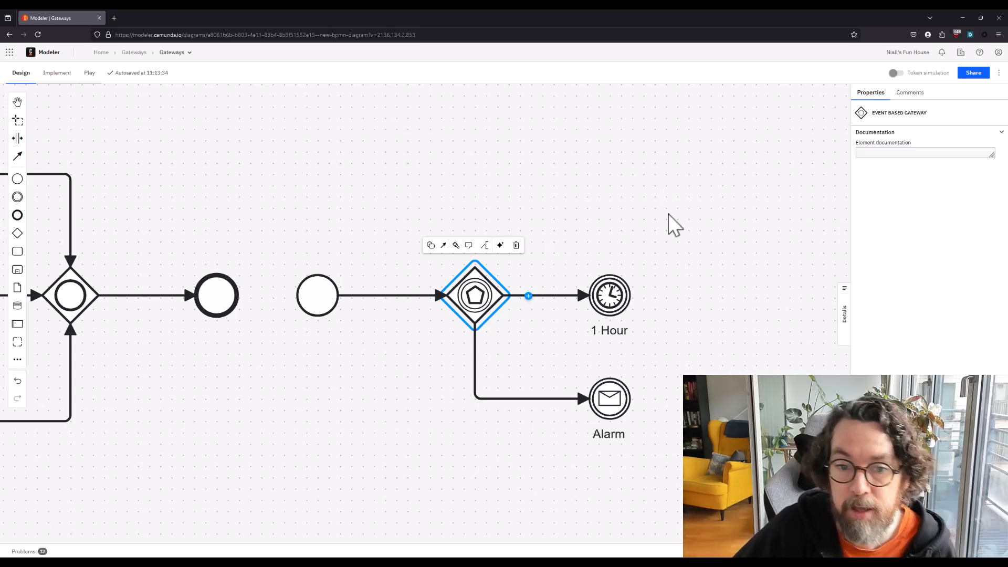
Simulate the event-based gateway with tokens twice, triggering the 1 Hour event in one run and the Alarm event in the other
click(897, 74)
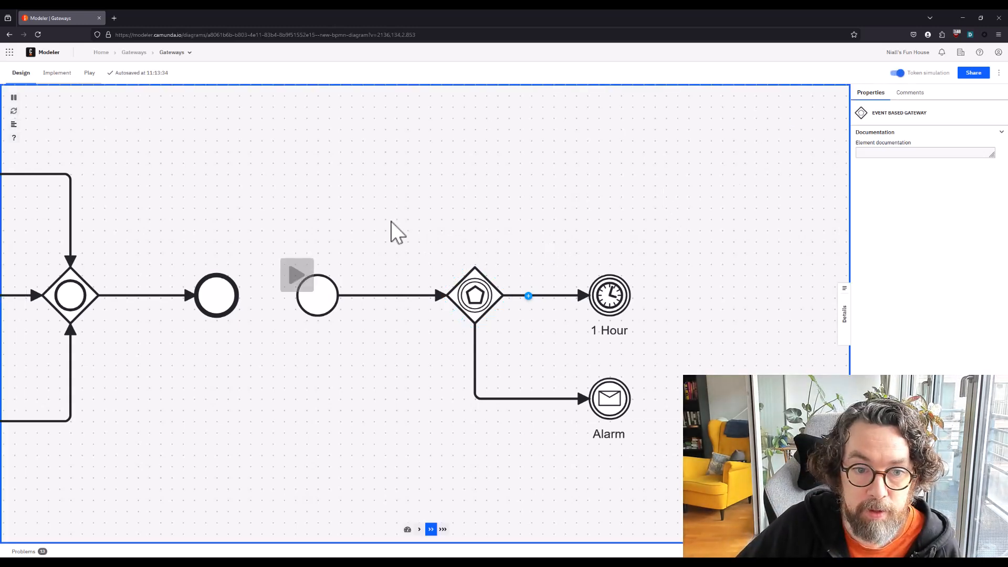
click(297, 275)
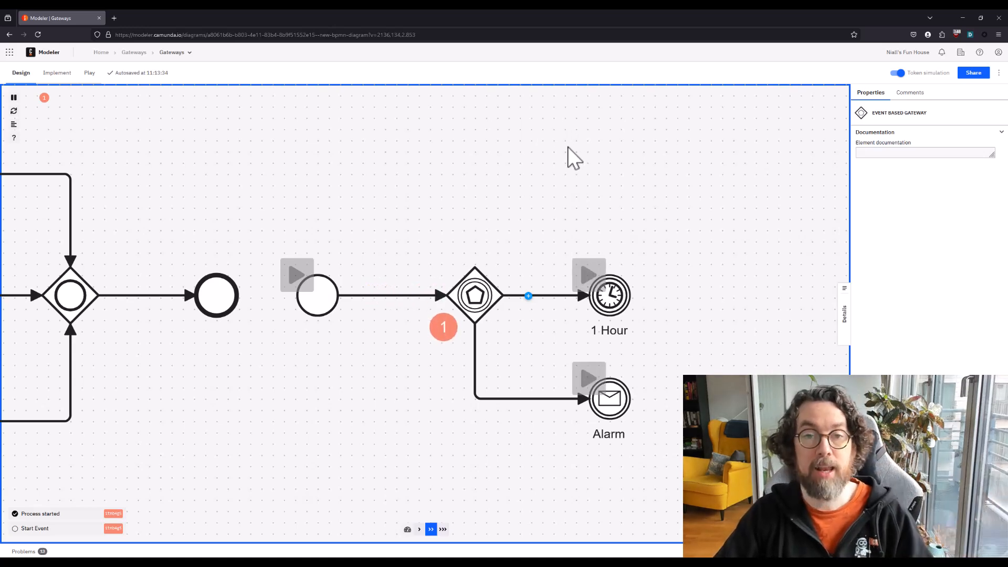
click(588, 273)
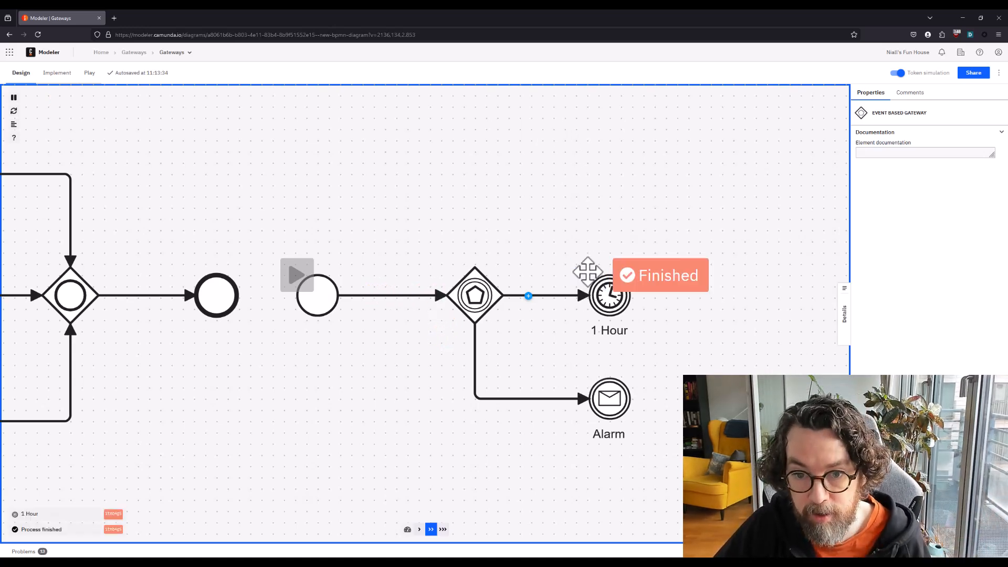
click(309, 273)
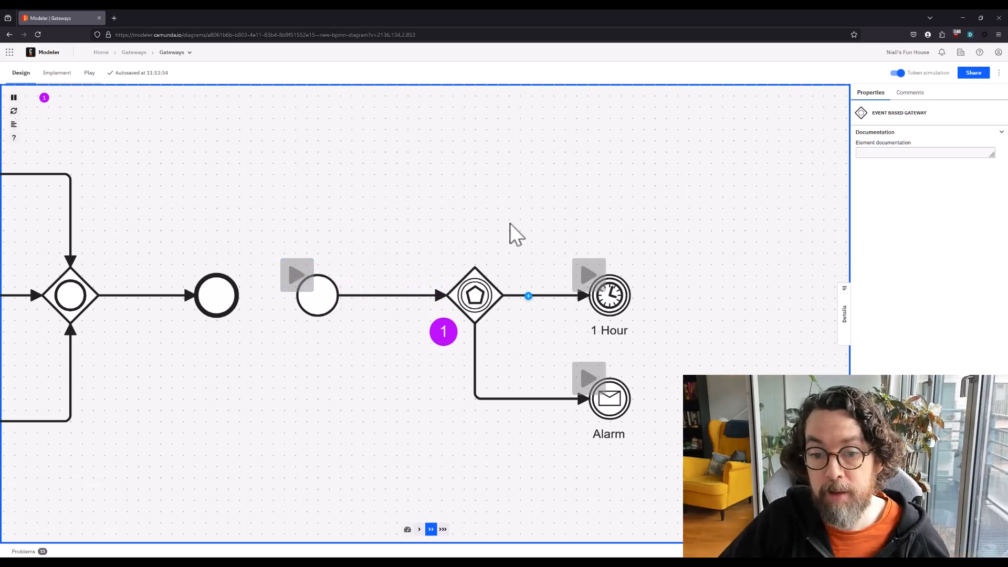
click(588, 378)
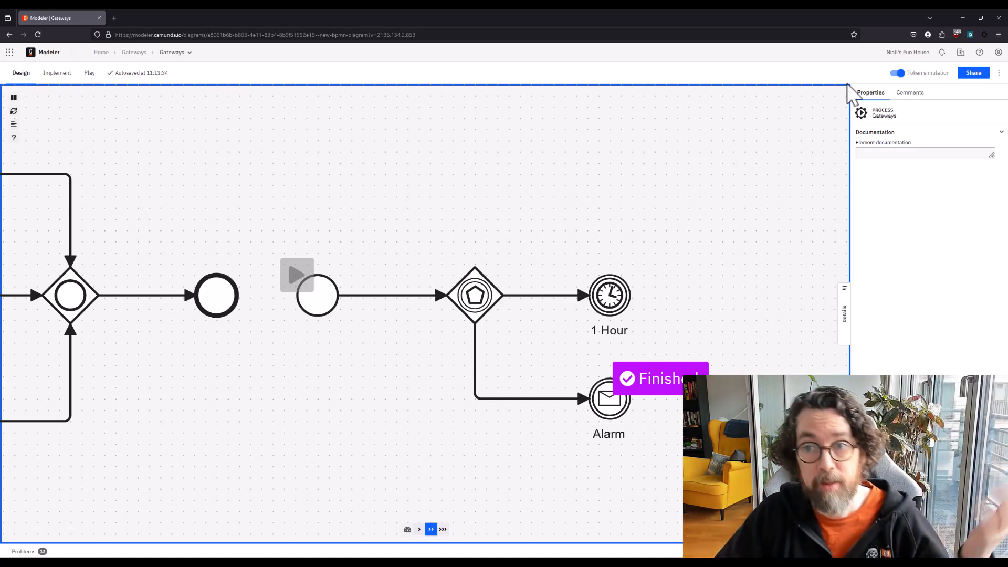
click(898, 72)
drag(534, 193, 400, 180)
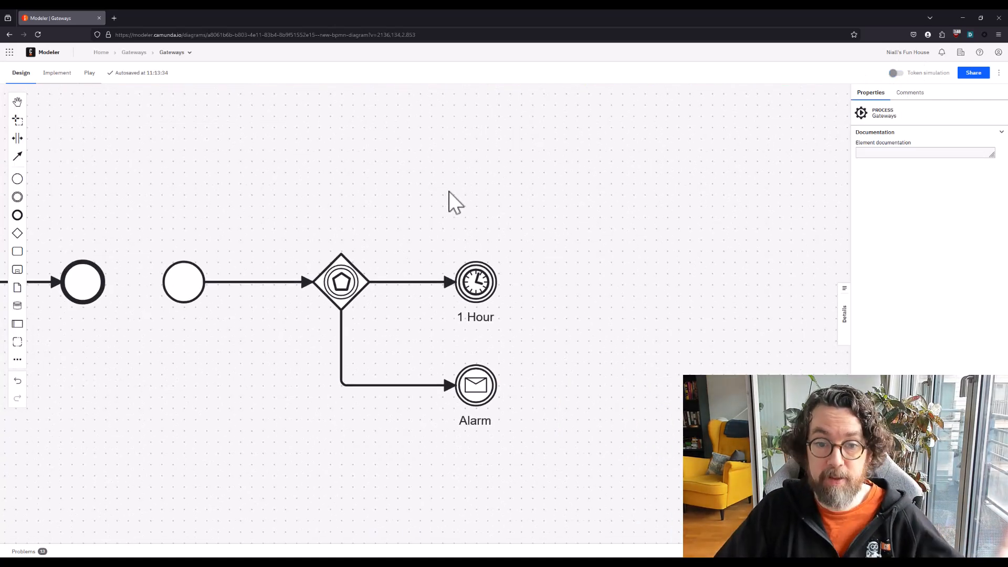
click(476, 282)
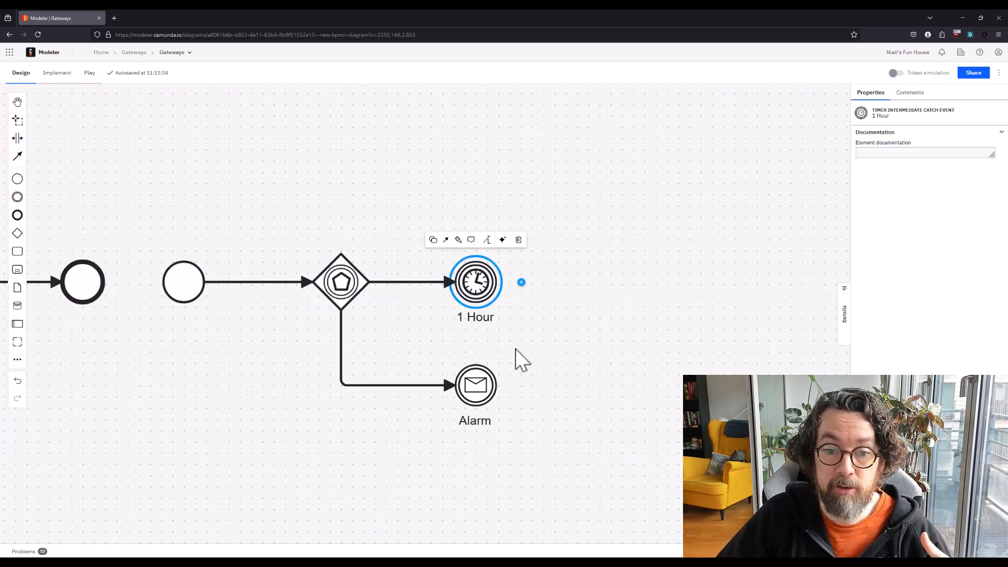
click(486, 381)
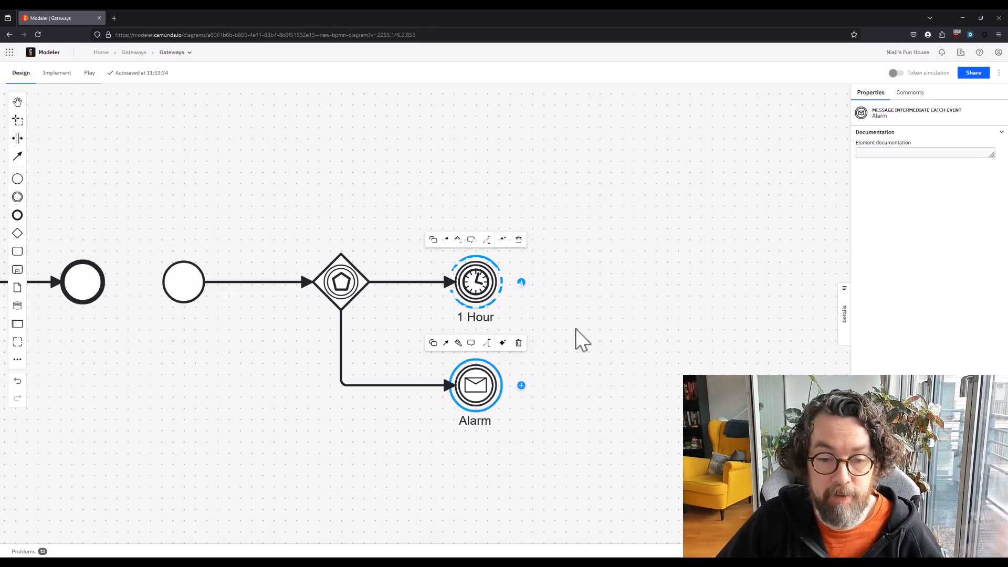
click(587, 312)
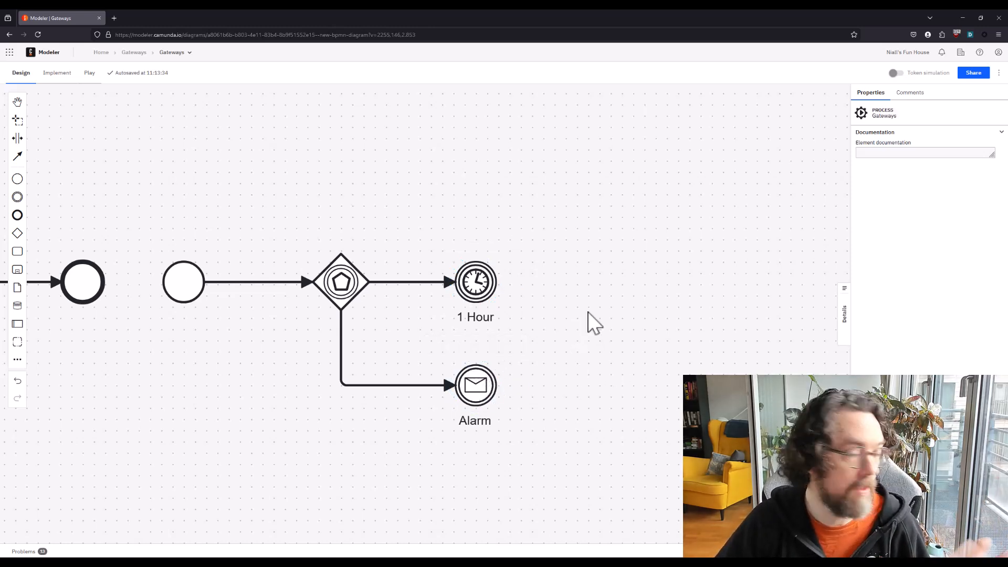
drag(576, 340, 521, 339)
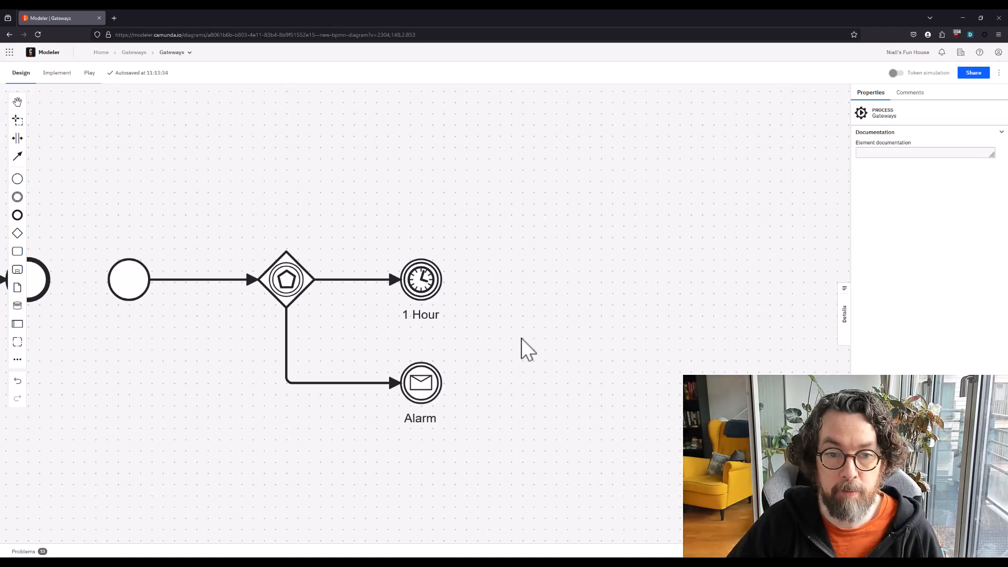
drag(559, 311, 528, 312)
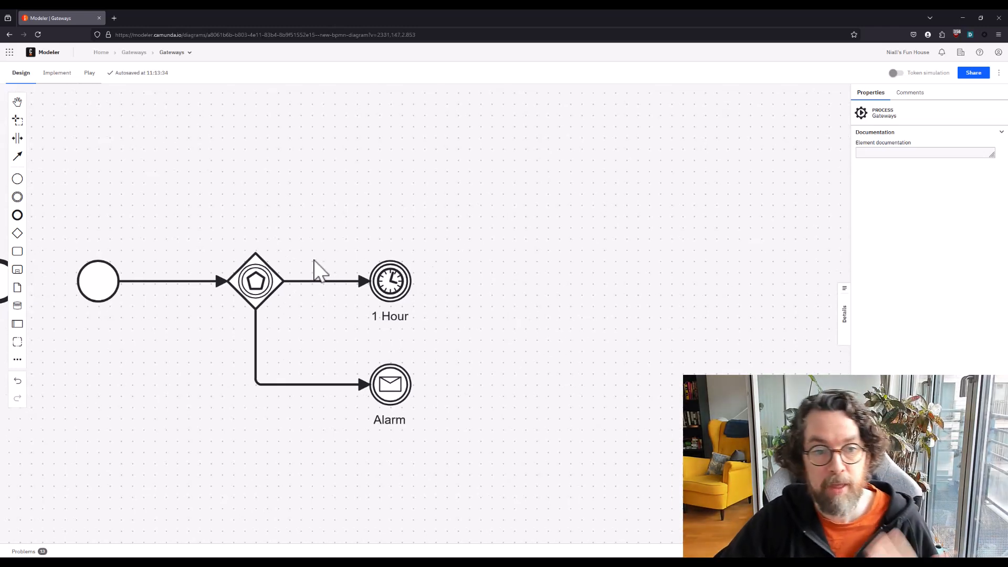
Review the splitting and merging gateways in the exclusive, parallel and inclusive examples across the diagram
drag(257, 205, 594, 198)
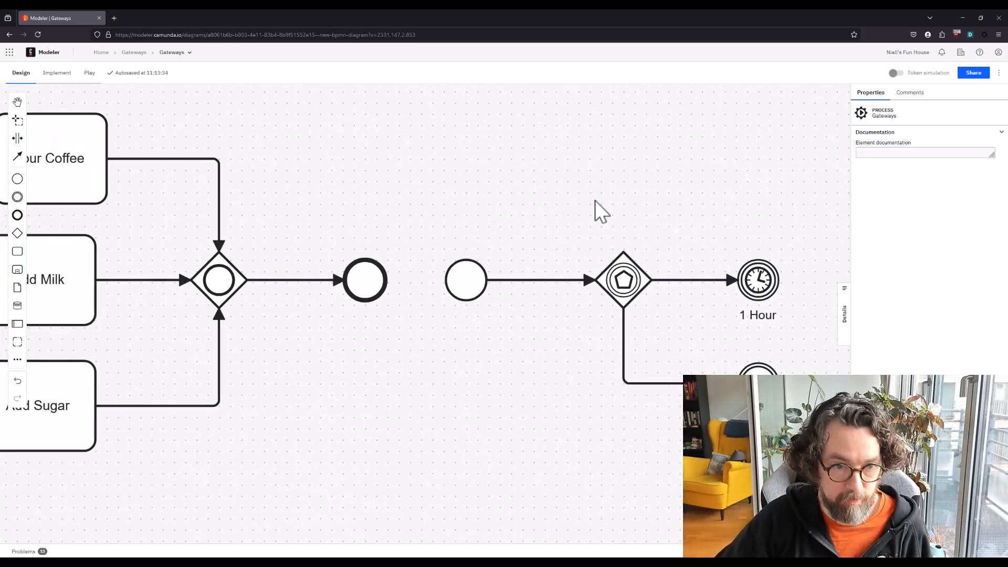
scroll(578, 215, down, 3)
key(ctrl+minus)
key(ctrl+minus)
key(ctrl+minus)
key(ctrl+minus)
drag(386, 294, 605, 420)
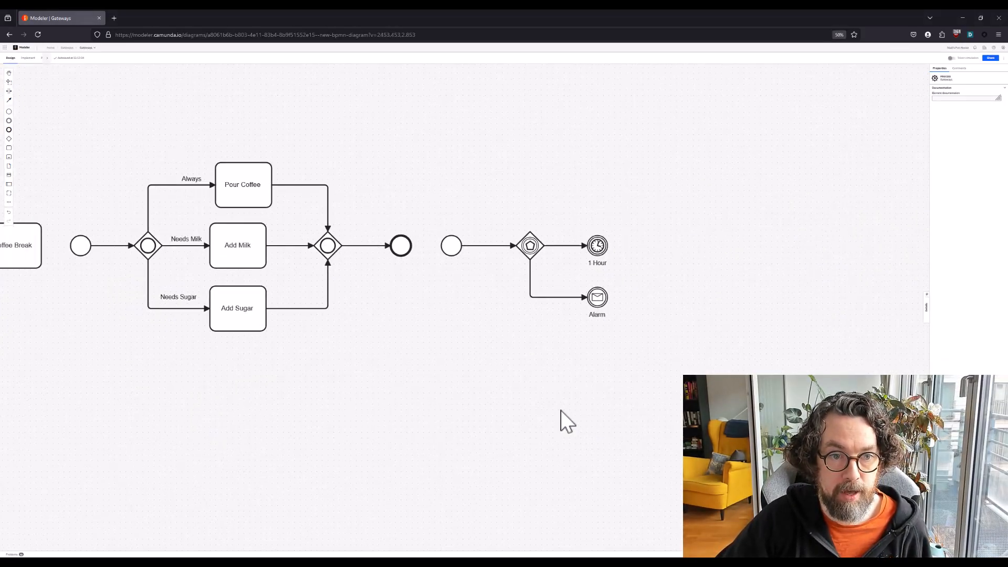
drag(340, 367, 818, 385)
drag(176, 346, 576, 372)
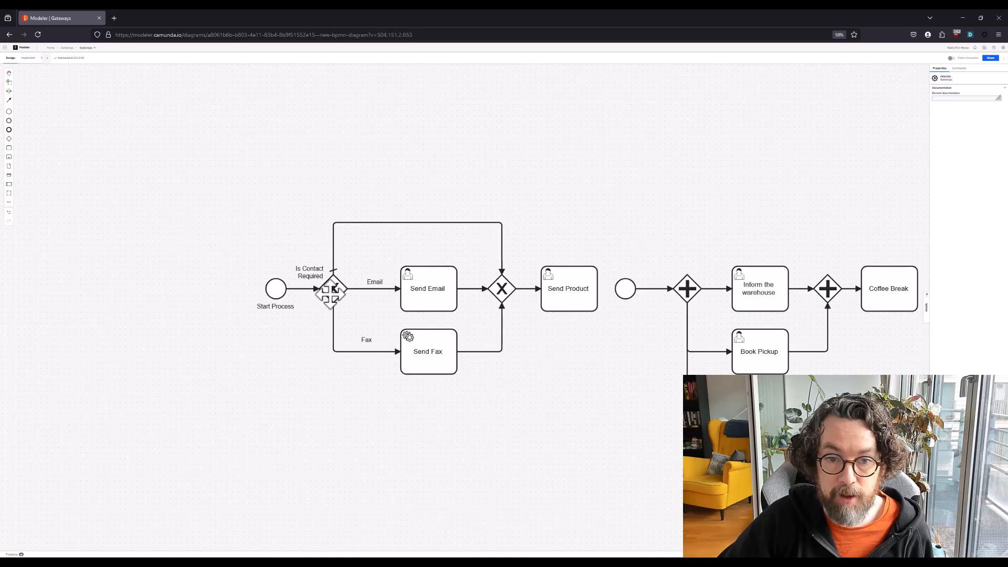
click(503, 293)
drag(721, 203, 407, 187)
click(379, 282)
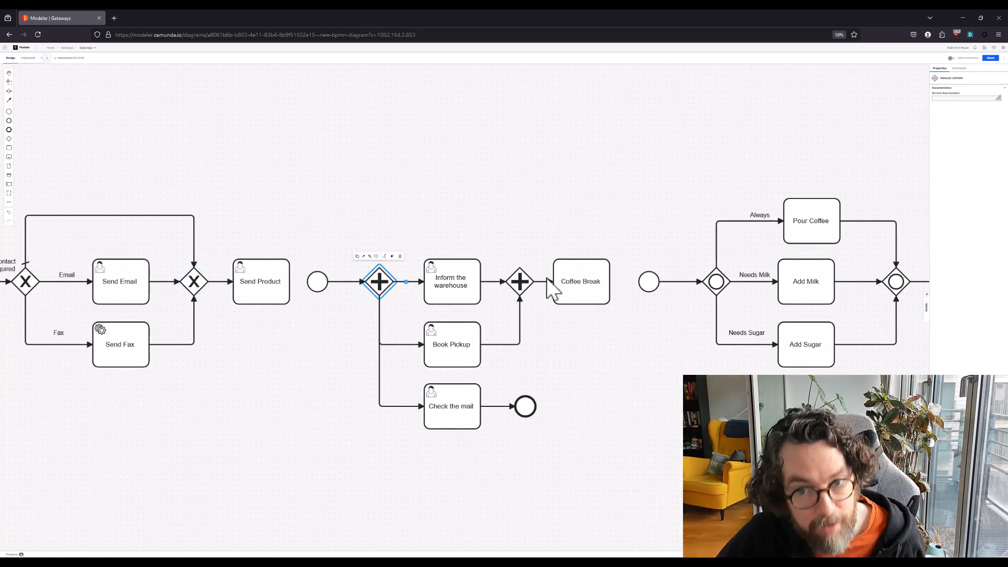
drag(550, 180, 145, 215)
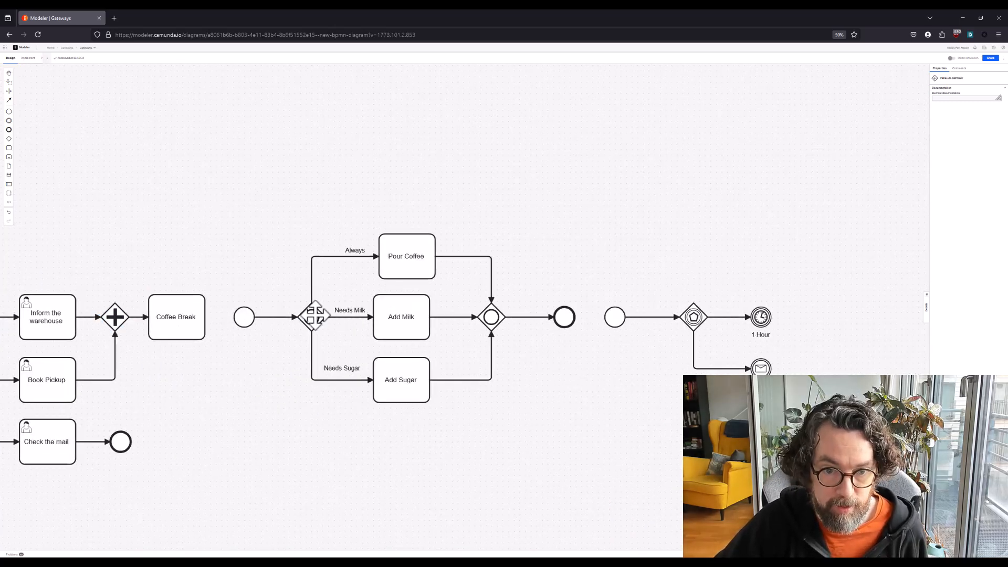
Append an exclusive gateway after the 1 Hour timer event
drag(689, 229, 375, 241)
scroll(410, 316, up, 1)
drag(506, 265, 470, 233)
scroll(439, 267, up, 1)
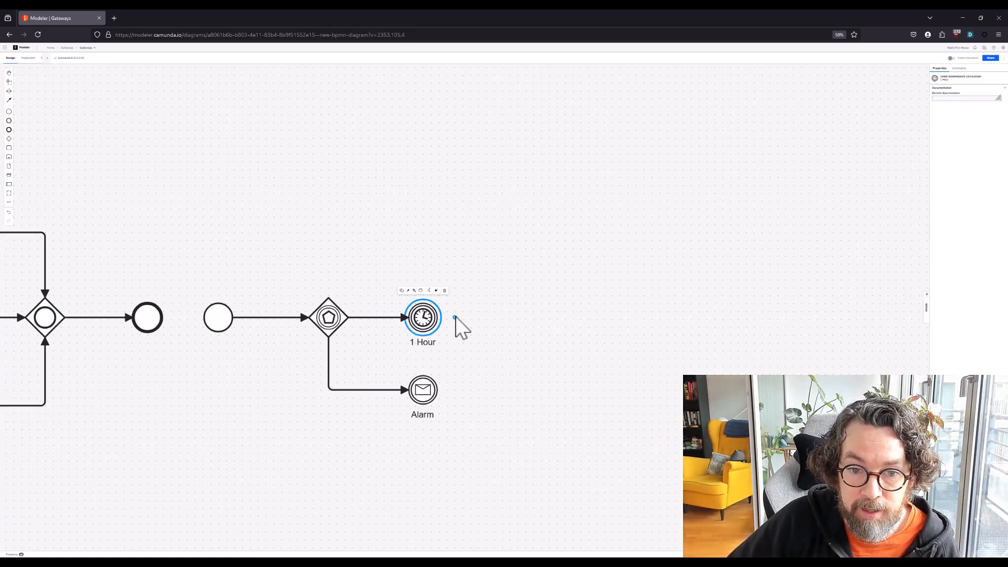
click(462, 318)
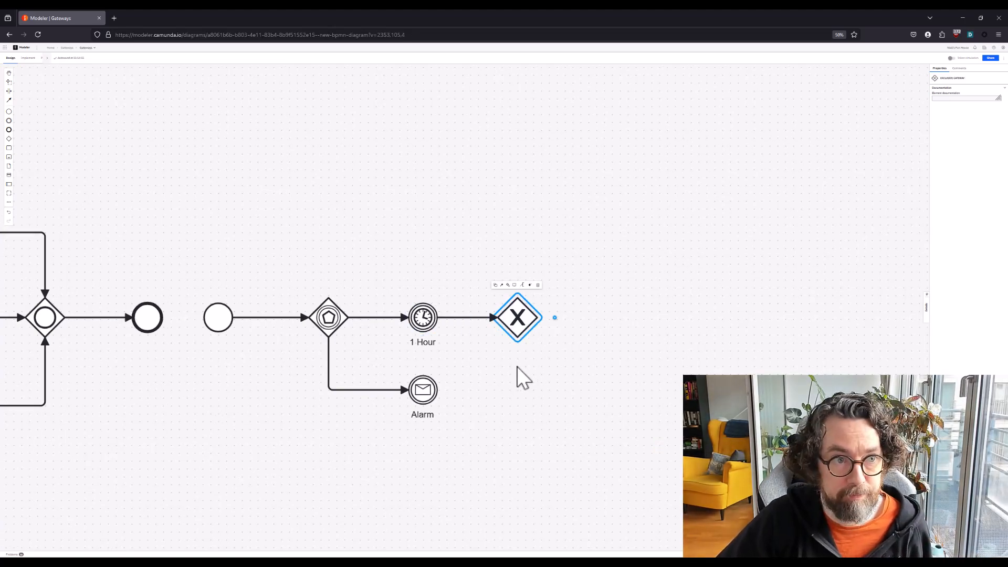
Change the gateway after the 1 Hour event to an event-based gateway
key(ctrl+plus)
key(ctrl+plus)
scroll(703, 330, down, 3)
scroll(703, 330, right, 8)
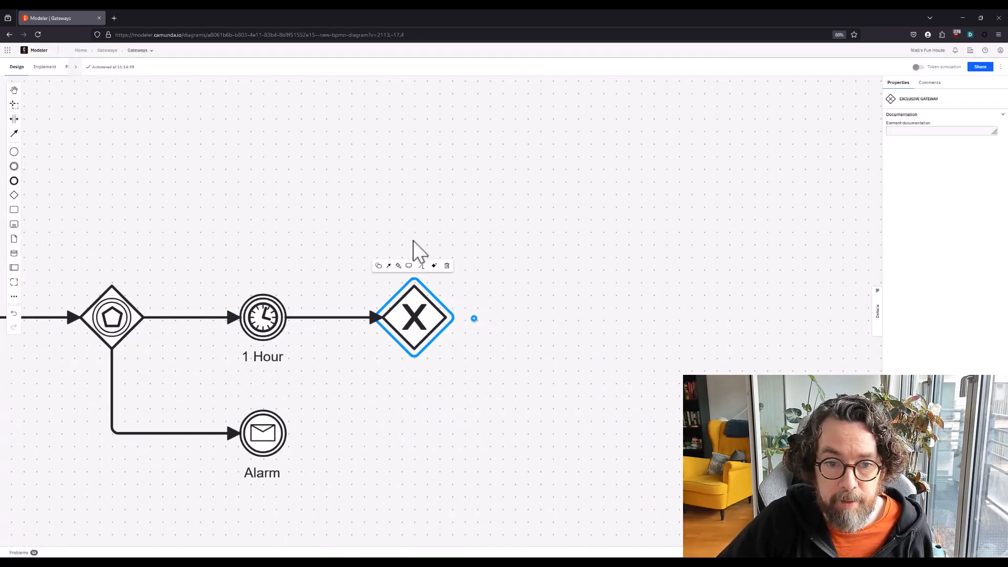
click(378, 265)
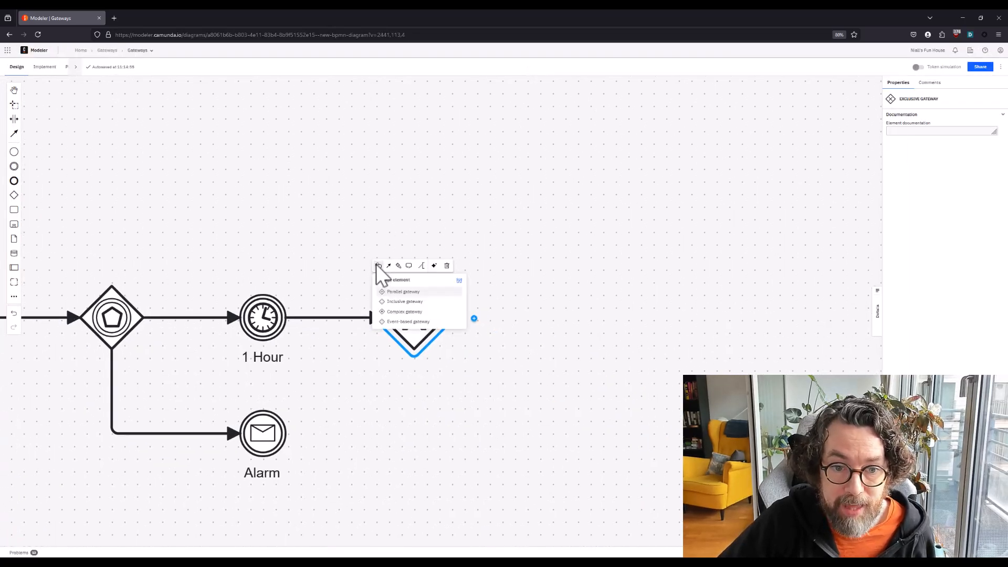
click(408, 322)
Connect the Alarm message event to the gateway that follows the 1 Hour event
click(247, 450)
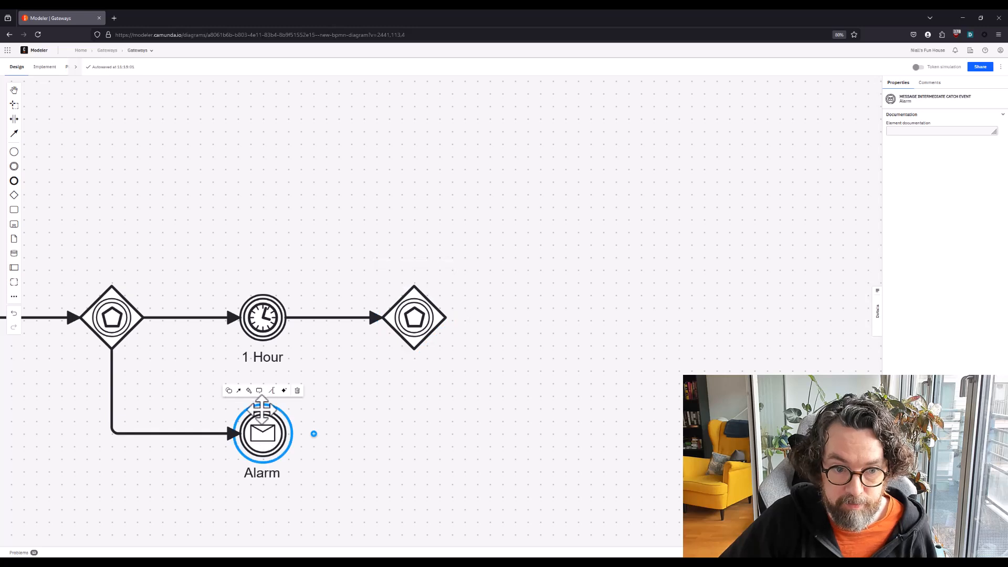
drag(238, 391, 414, 348)
Try appending a message intermediate catch event after the second event-based gateway, and delete it
click(442, 323)
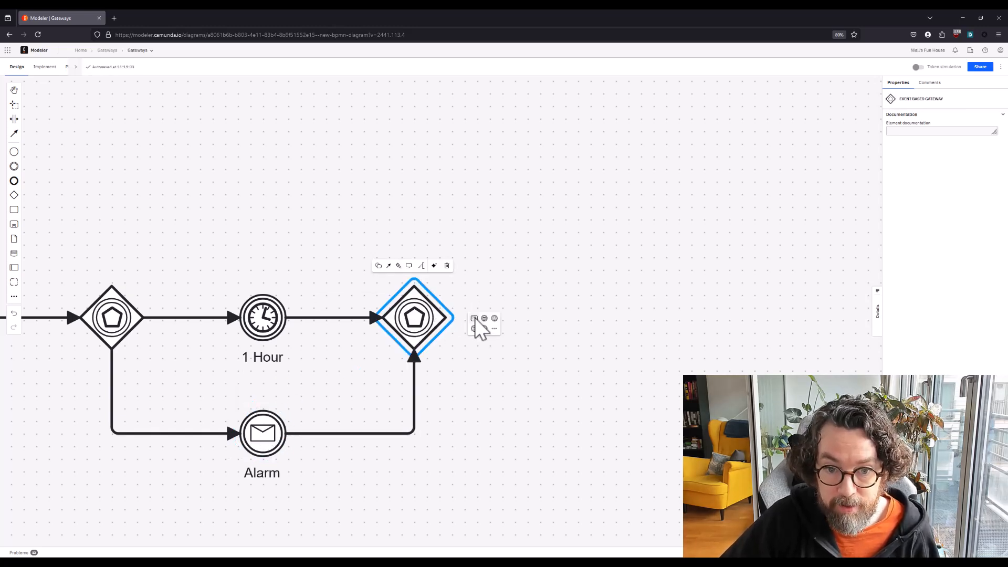
click(474, 319)
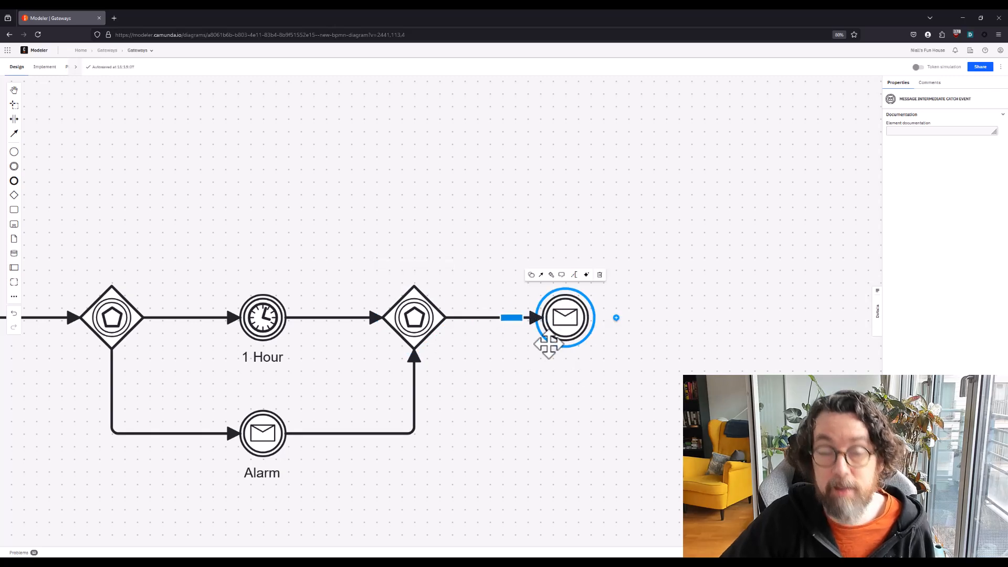
click(600, 275)
Change the merging gateway after the 1 Hour and Alarm events to an exclusive gateway
drag(380, 241, 419, 171)
key(ctrl+plus)
key(ctrl+plus)
key(ctrl+plus)
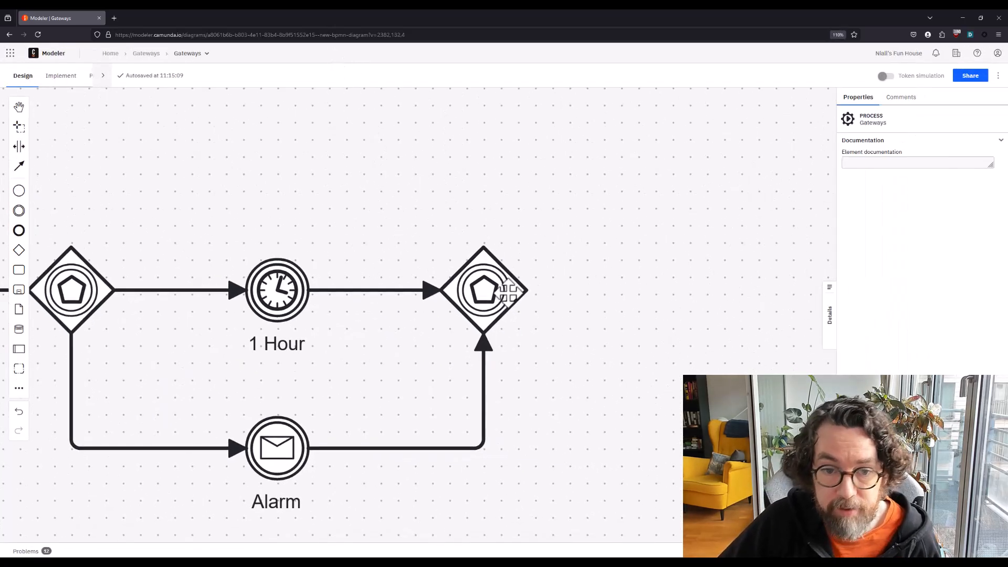
scroll(504, 290, down, 3)
click(497, 286)
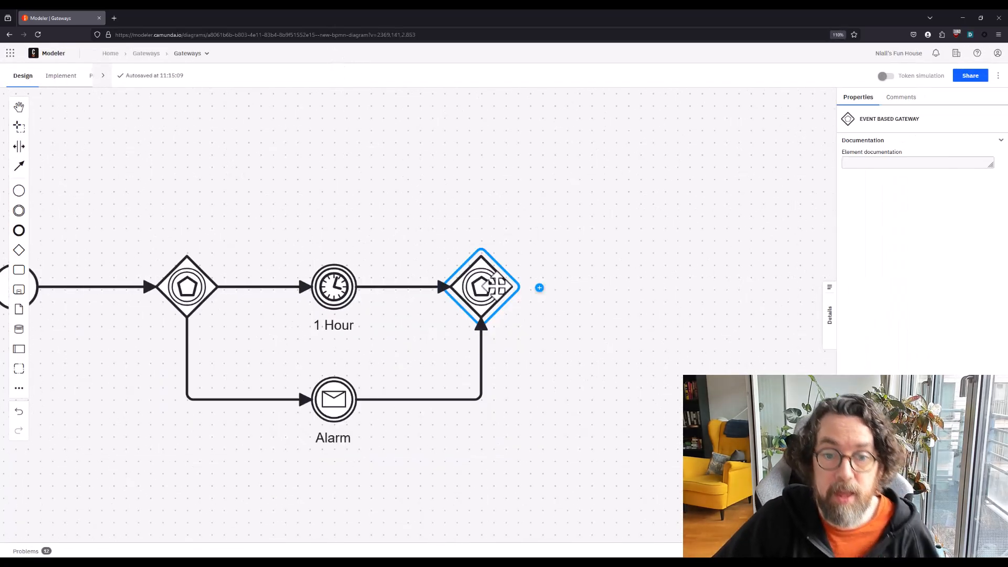
click(459, 232)
click(466, 266)
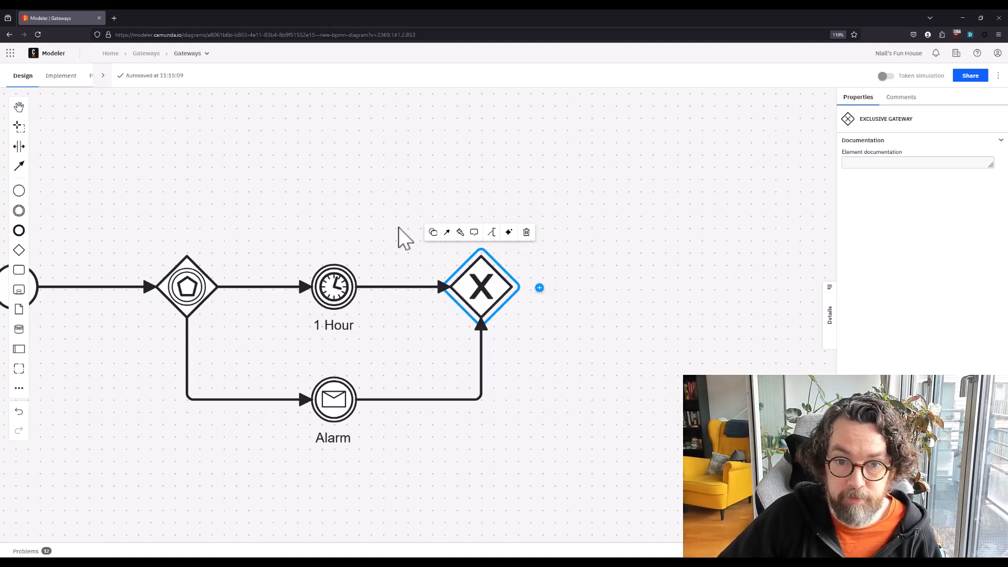
click(399, 228)
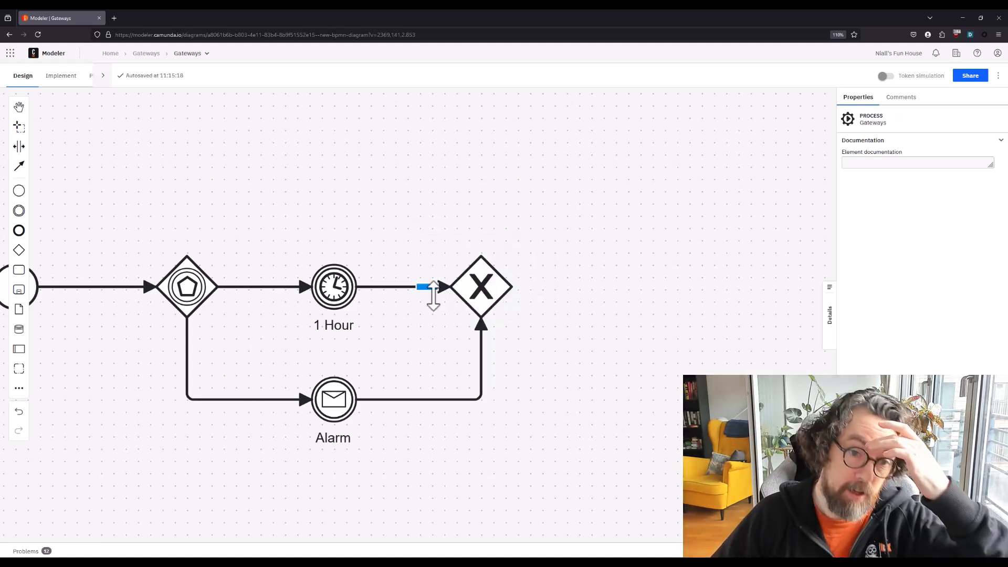
Append an unnamed task after the merging exclusive gateway
click(513, 286)
click(540, 288)
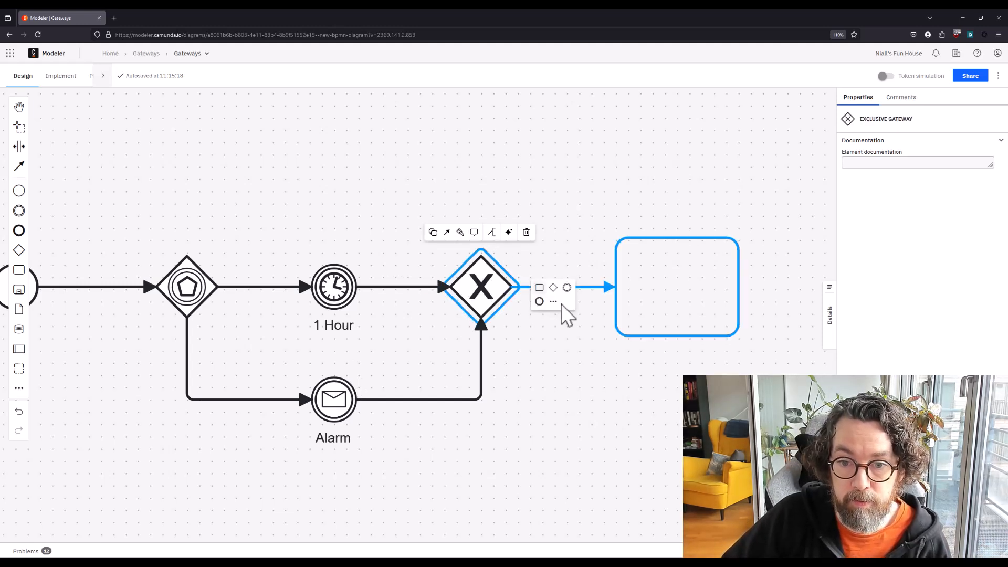
click(481, 287)
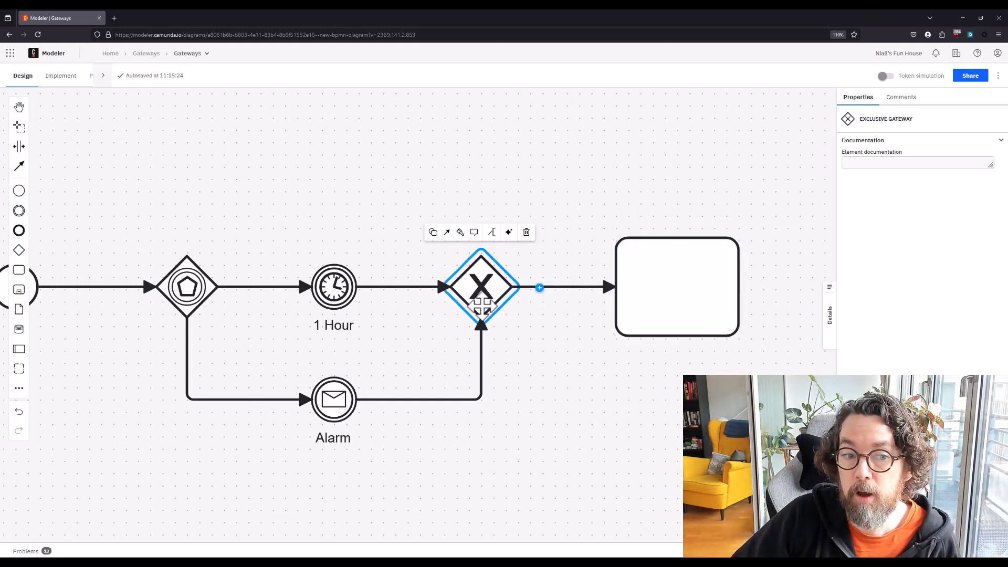
click(199, 281)
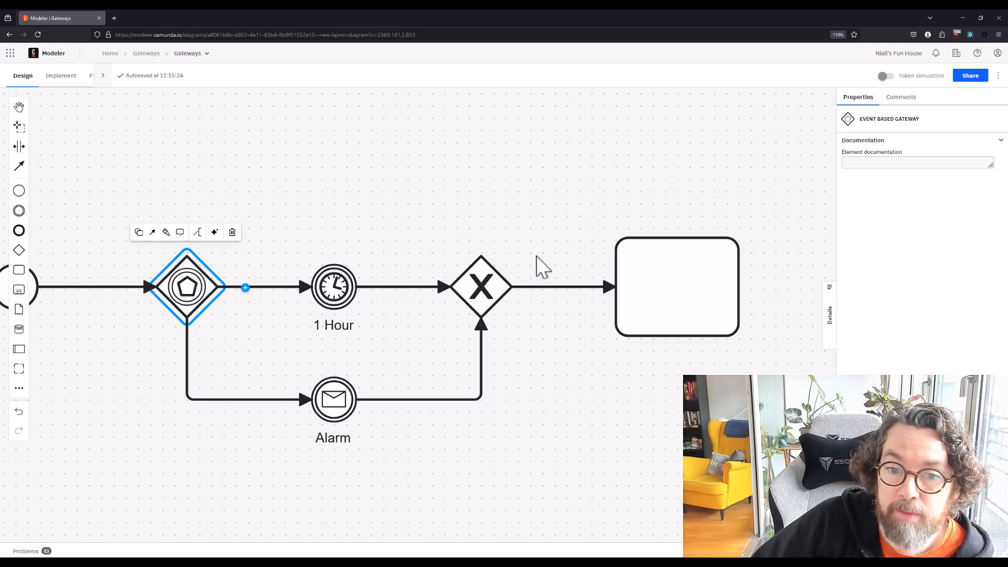
Run the token simulation from the start event through the 1 Hour event to the task, and leave simulation mode
click(887, 77)
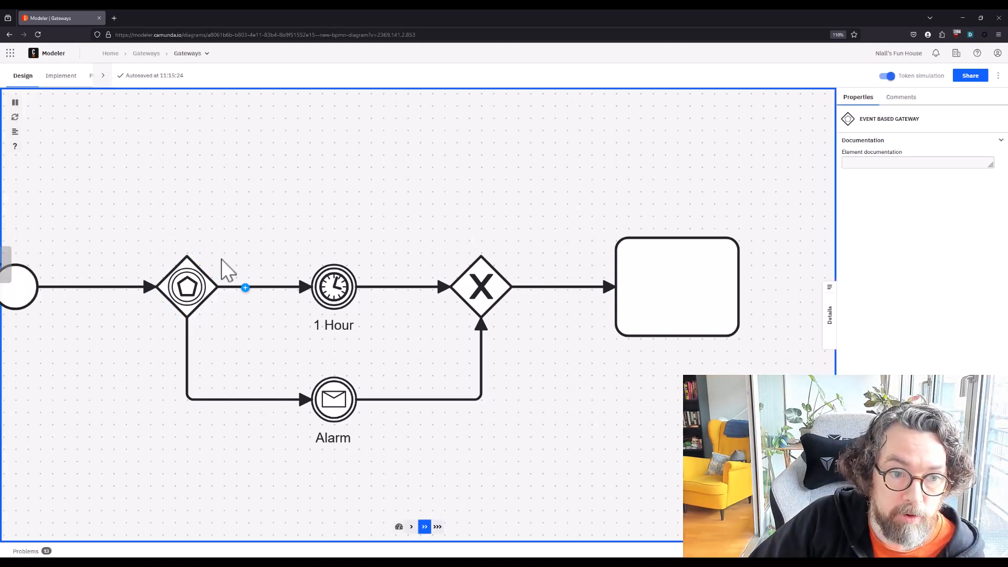
drag(140, 230, 187, 227)
click(41, 261)
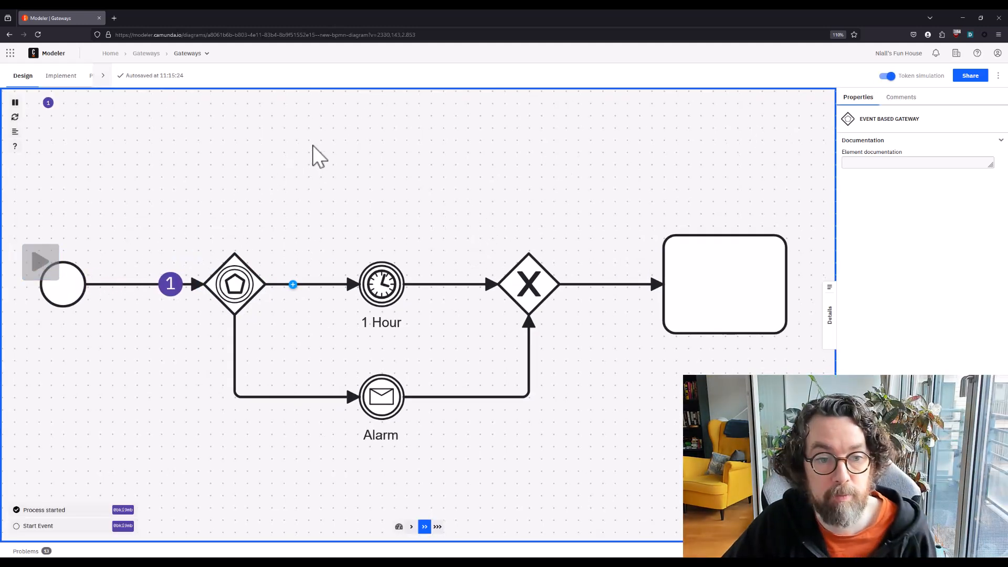
click(357, 272)
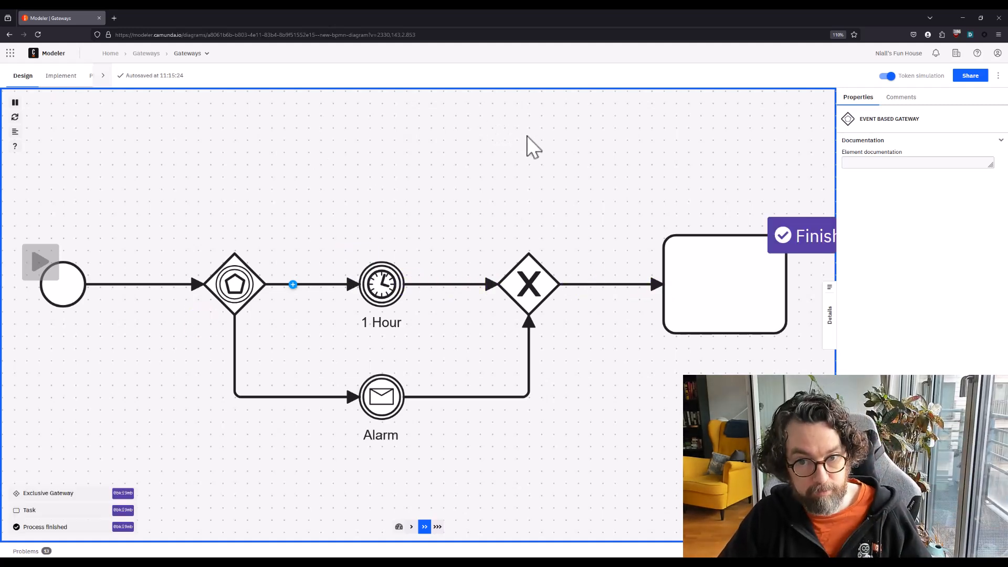
click(887, 77)
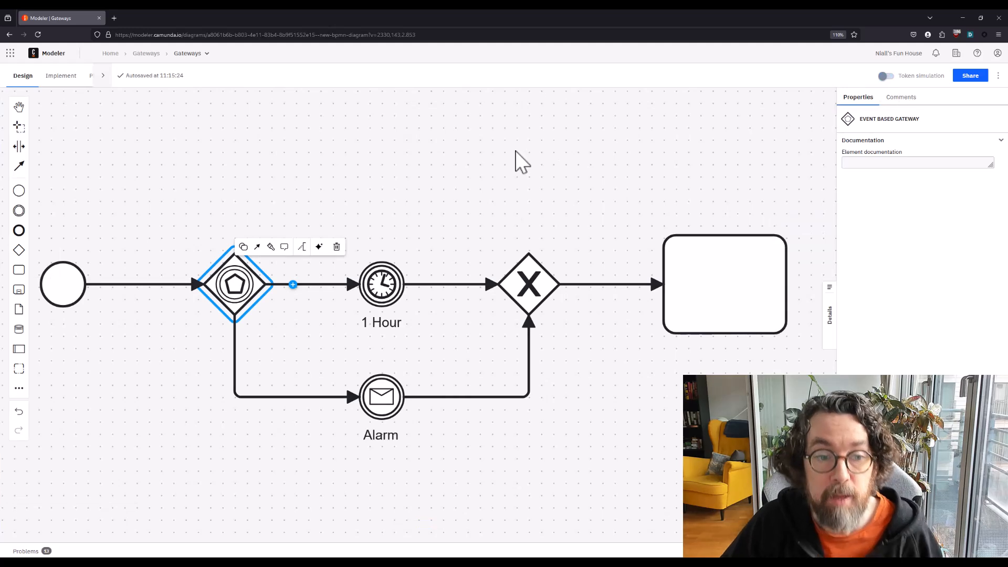
click(515, 153)
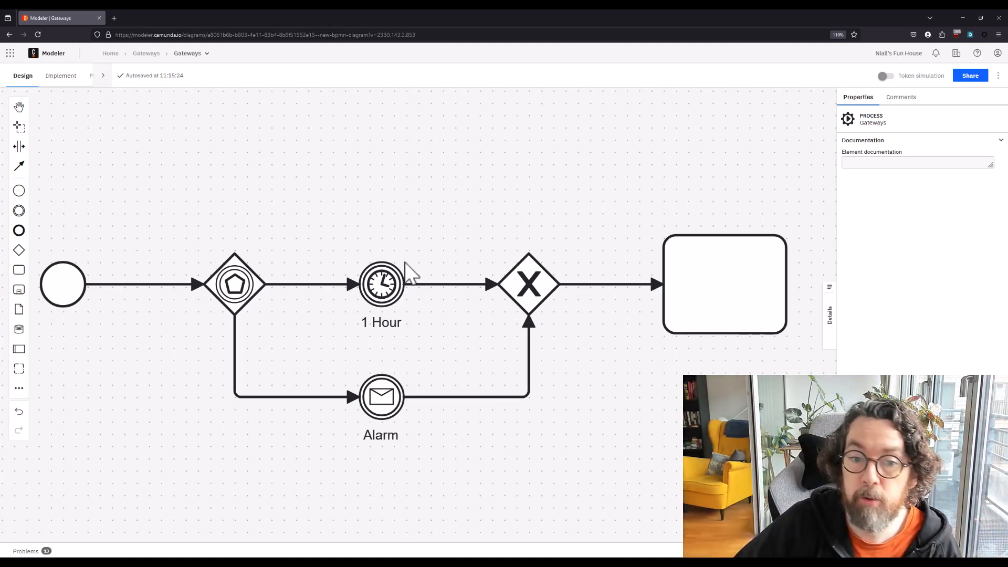
Append a message intermediate catch event to the event-based gateway, below the Alarm event, and name it Door Bell
click(382, 284)
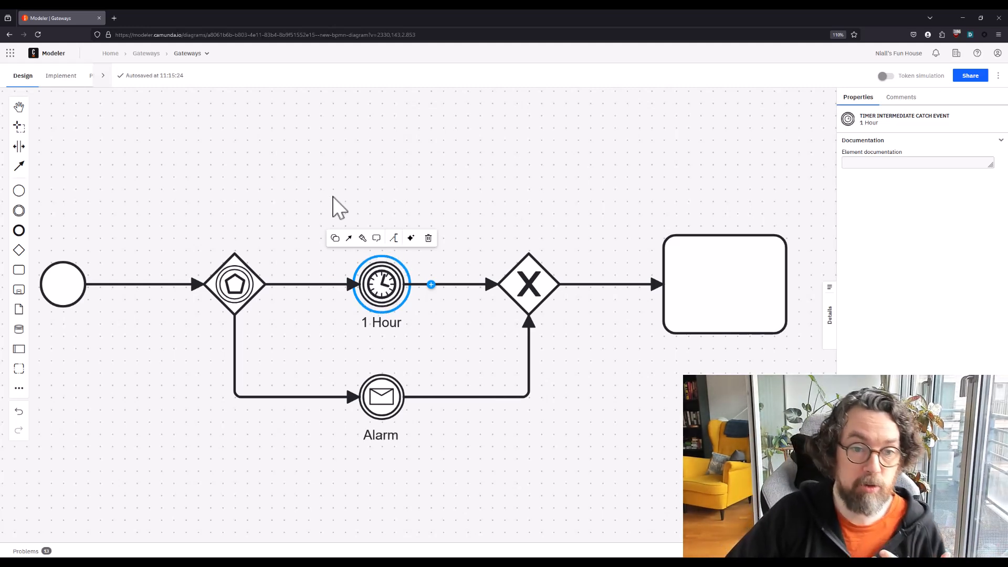
click(282, 240)
click(261, 271)
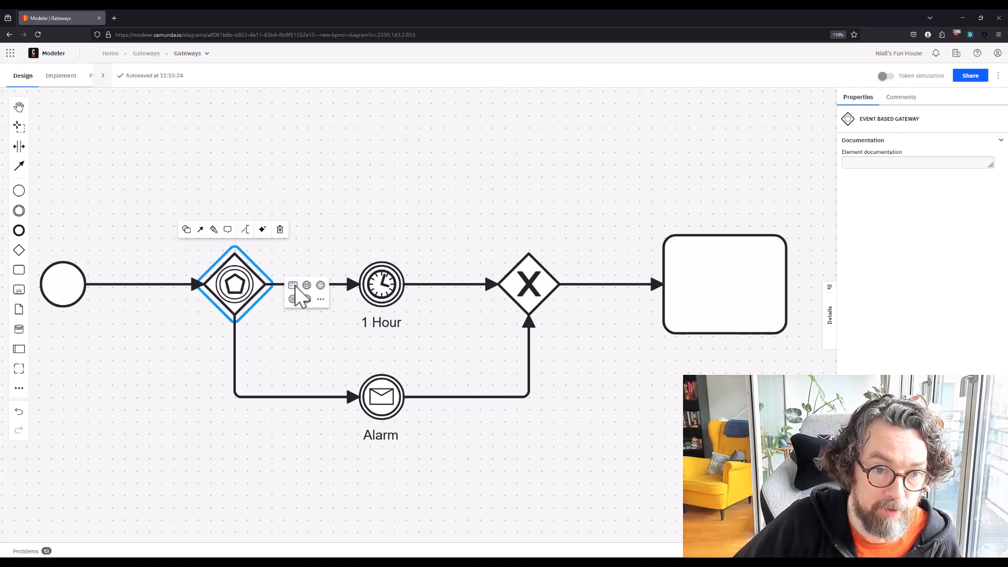
click(308, 289)
drag(519, 413, 514, 374)
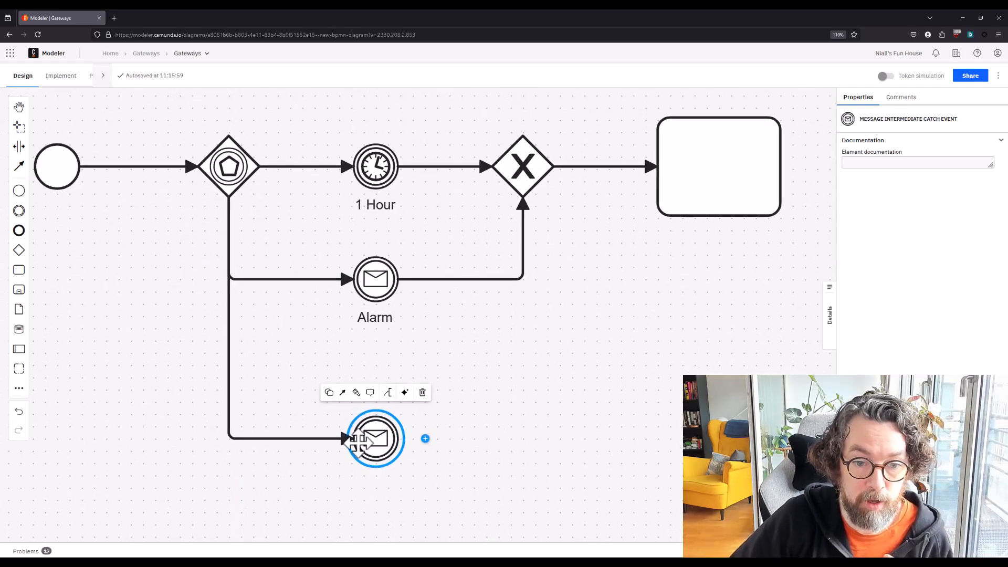
double_click(377, 445)
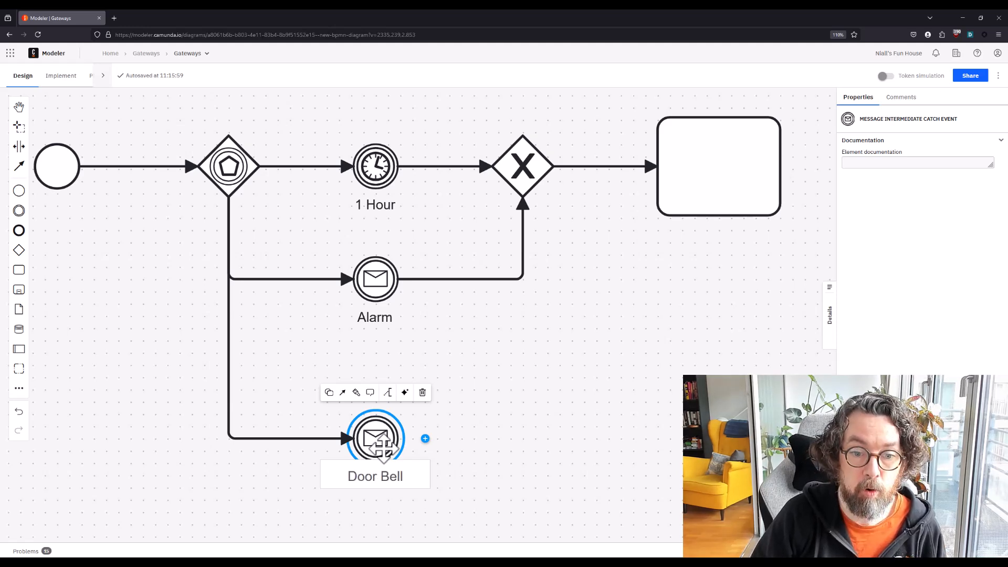
click(579, 421)
Connect the Door Bell event to the merging exclusive gateway with a sequence flow
click(376, 436)
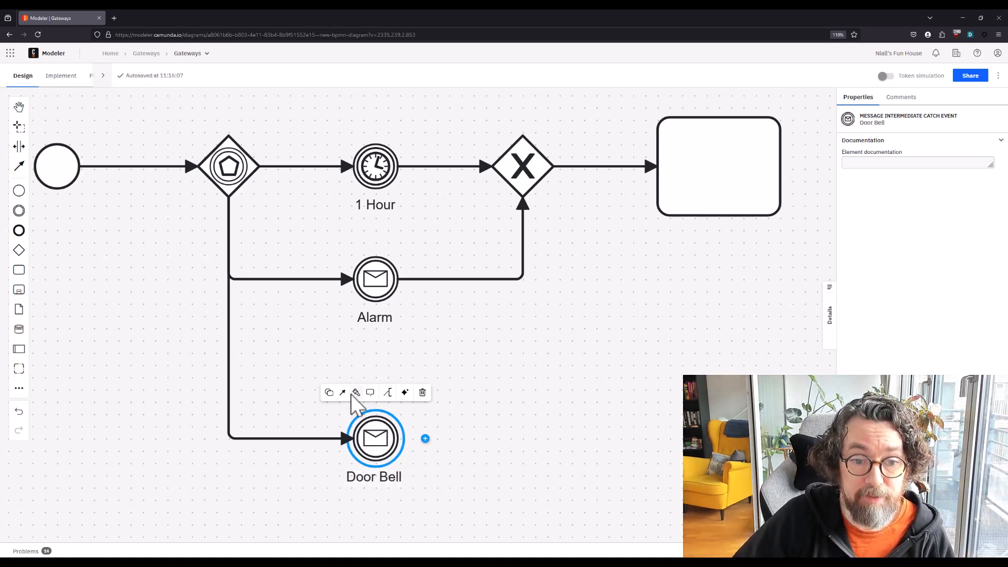
drag(342, 392, 523, 201)
click(479, 263)
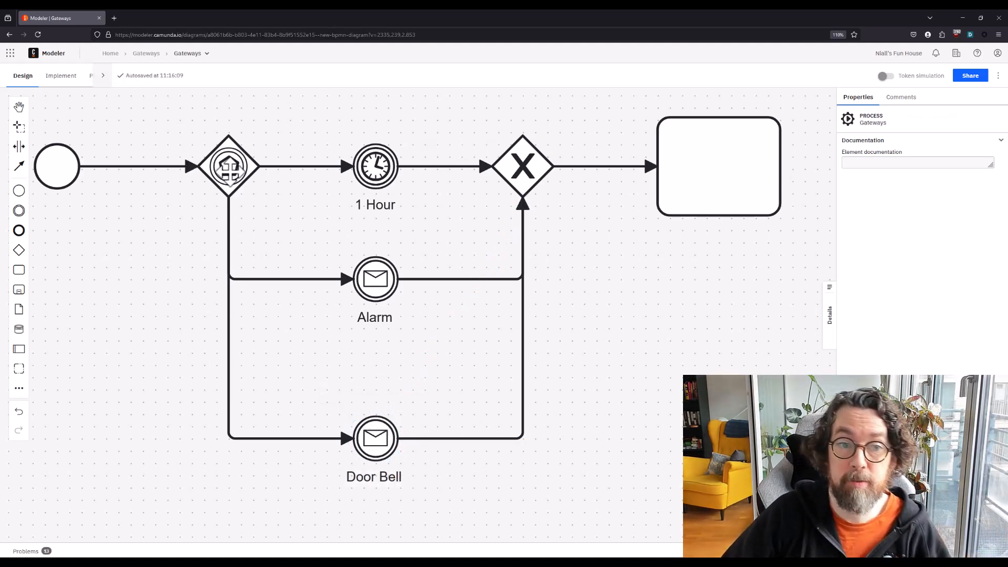
click(379, 181)
drag(632, 294, 601, 385)
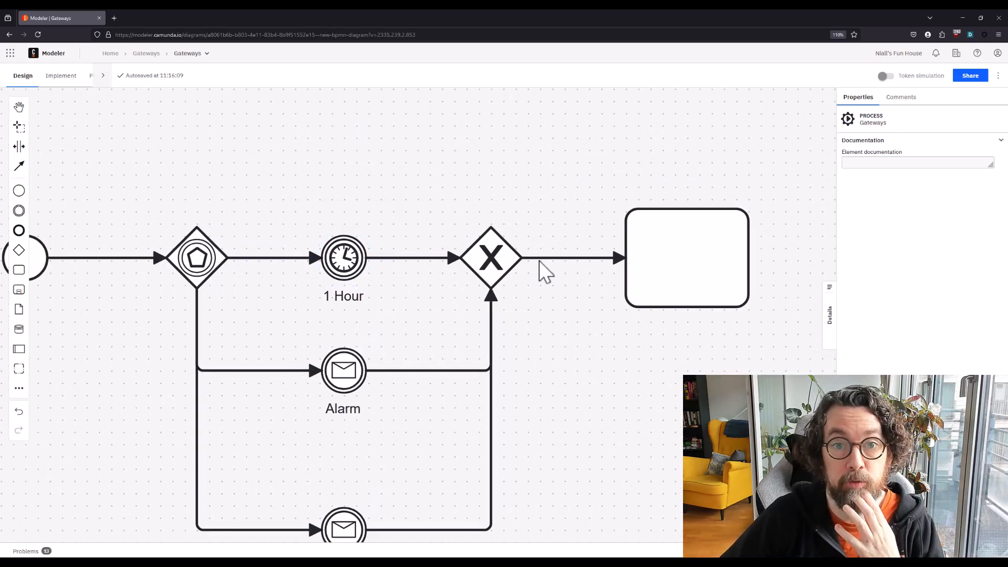
drag(394, 175, 448, 137)
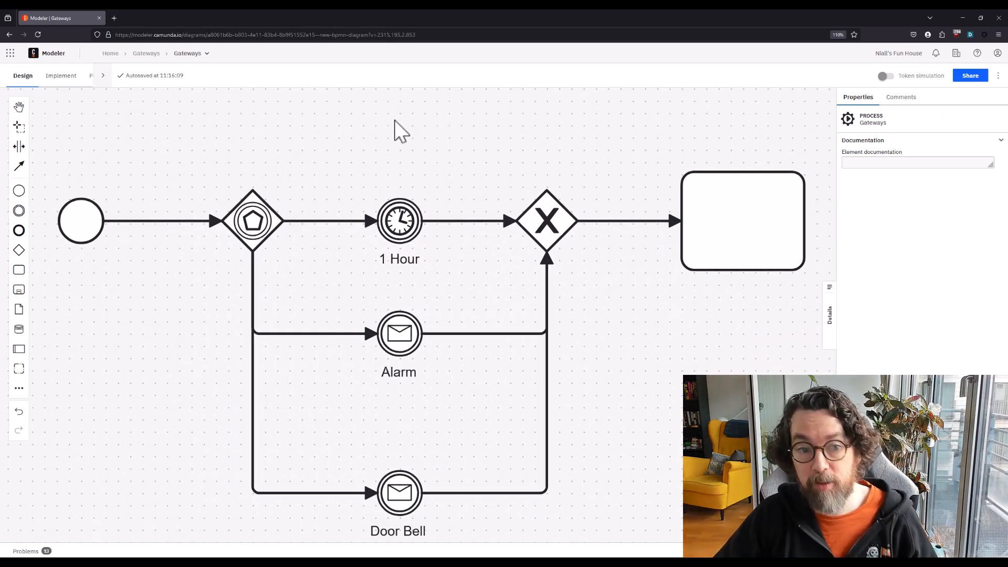
In the implementation view, set the 1 Hour event's timer type to Duration with the value PT1H
click(67, 79)
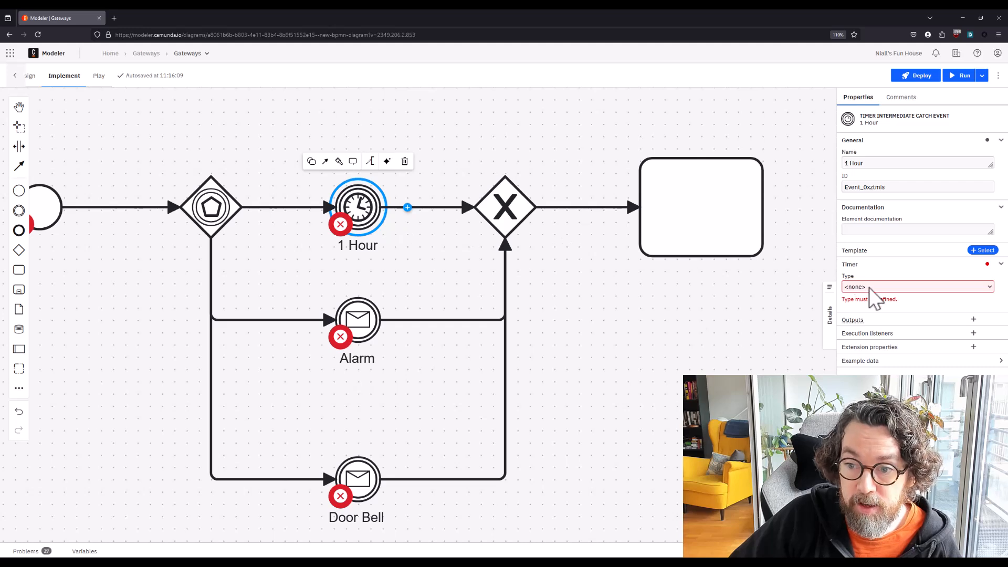
click(868, 288)
click(867, 314)
click(868, 289)
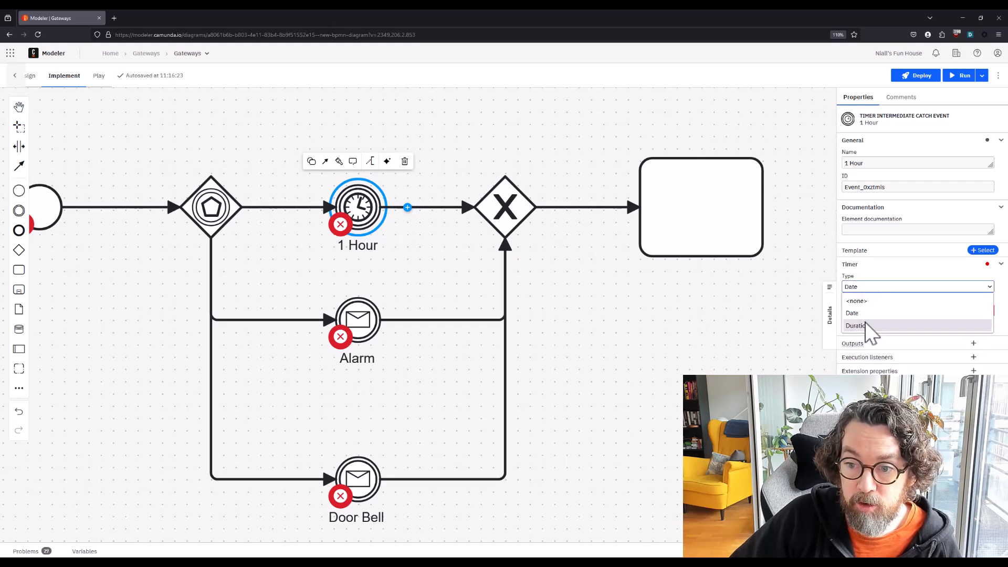
click(867, 327)
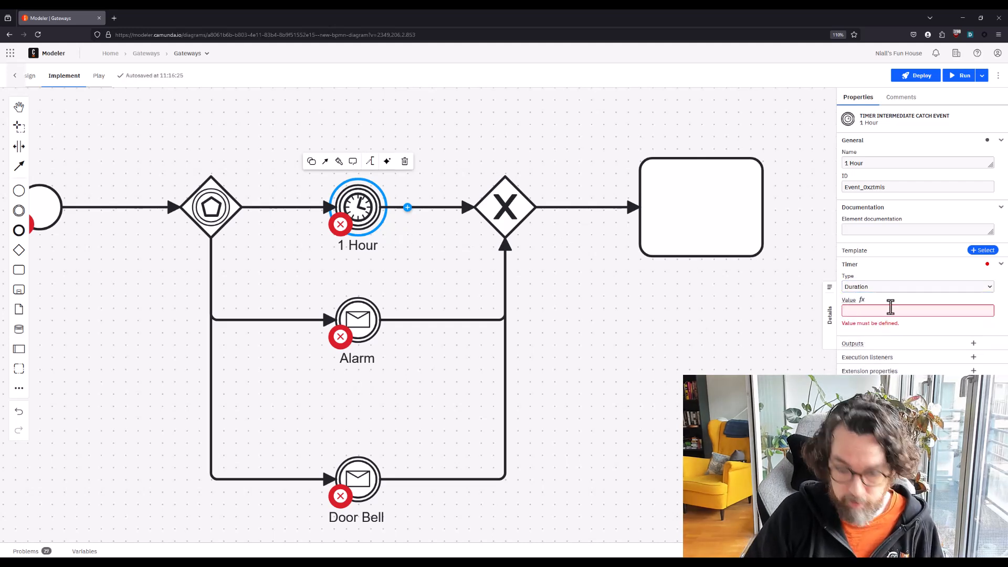
click(891, 307)
text(PT)
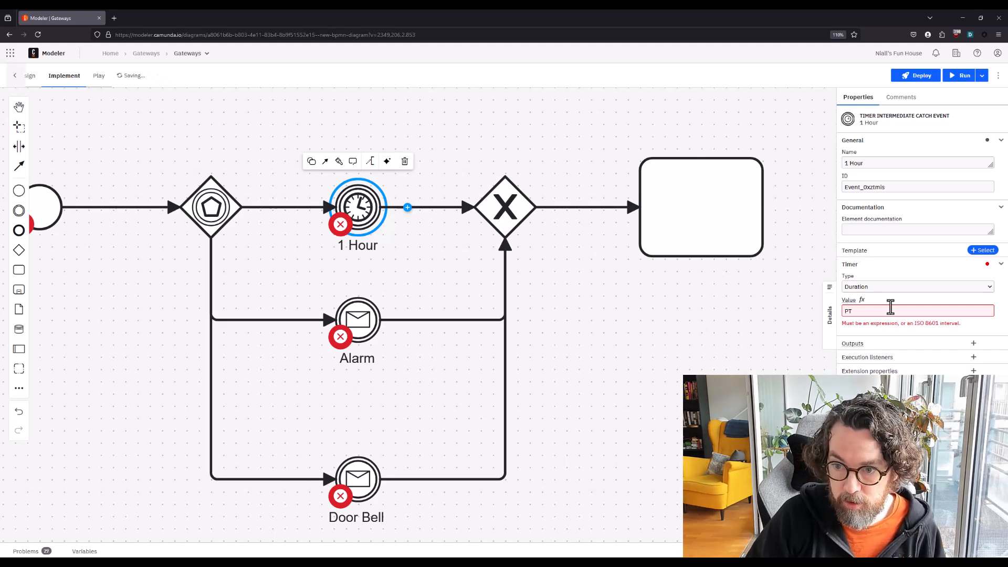
text(1H)
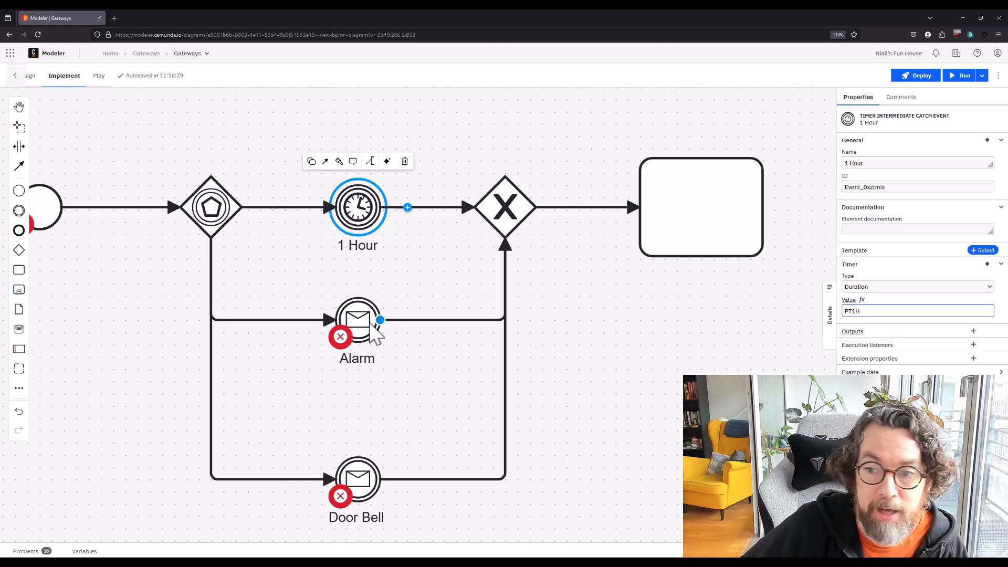
Create a new global message reference for the Alarm event, and return to the design view
click(370, 329)
click(896, 289)
click(903, 314)
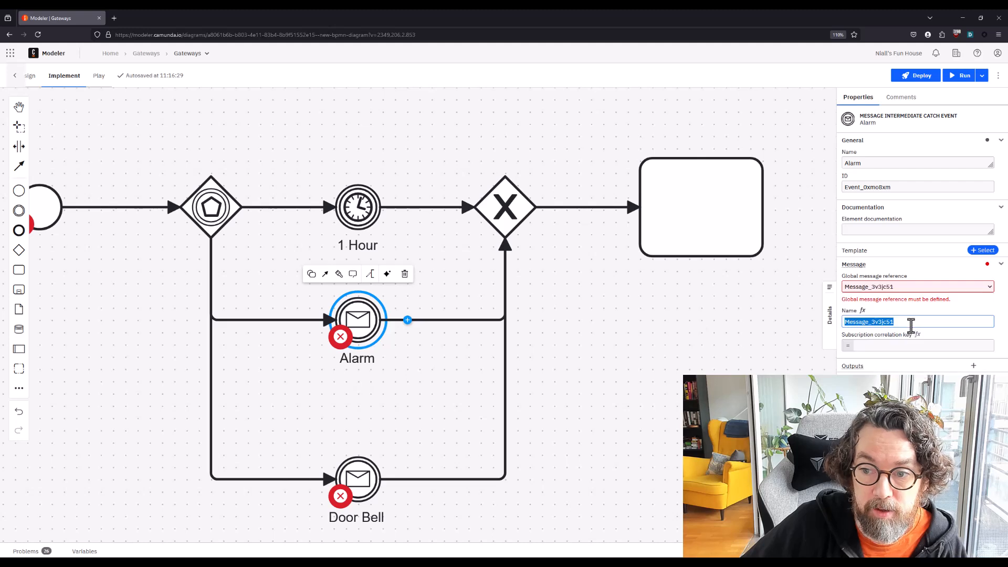
click(394, 450)
click(226, 229)
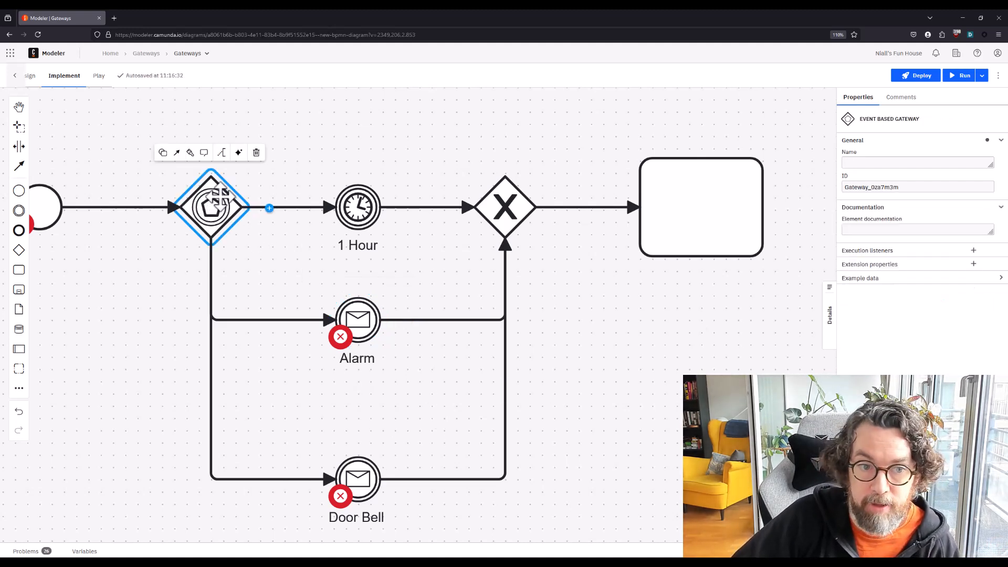
scroll(263, 273, left, 3)
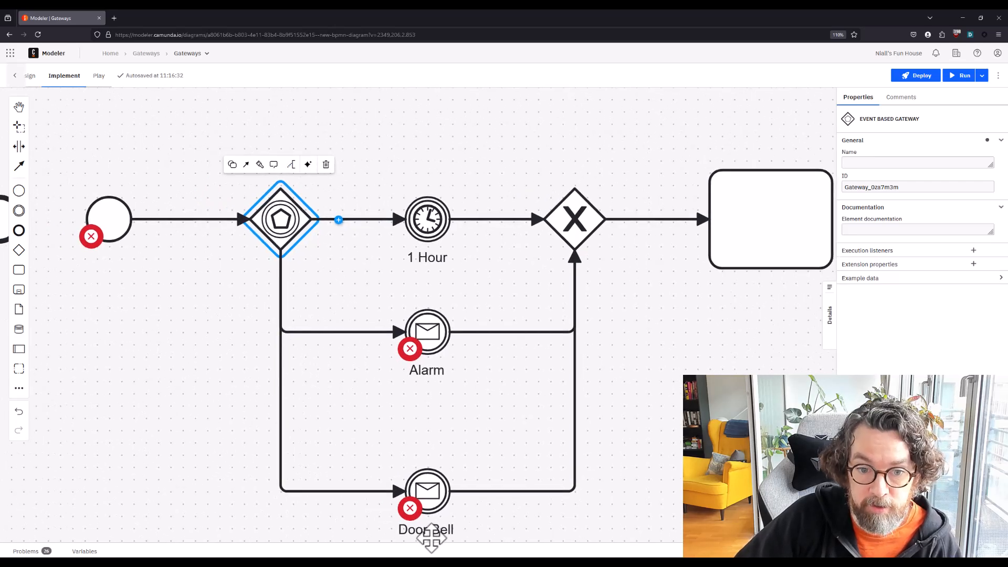
click(33, 76)
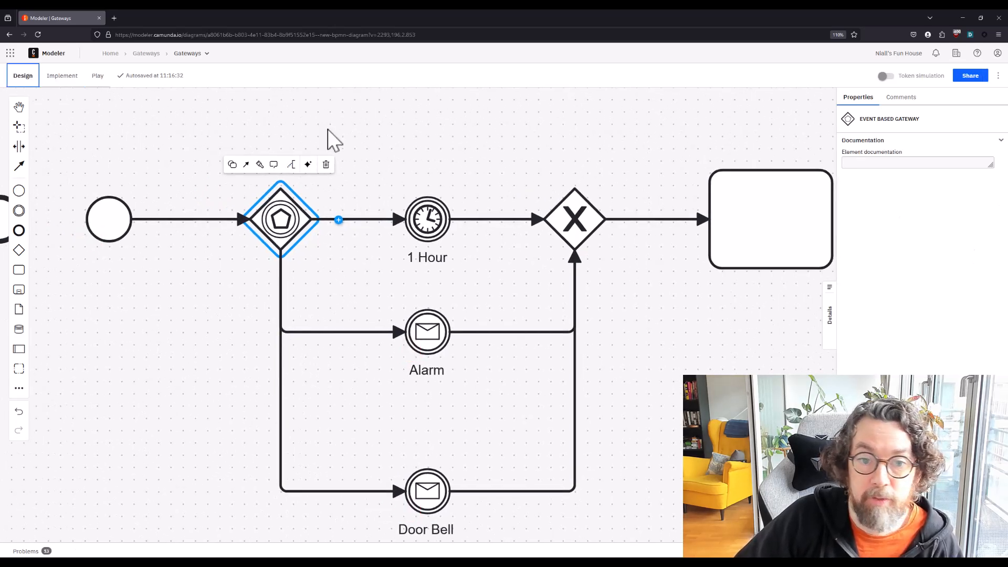
Try placing a new gateway beyond the unnamed task and changing it to a complex gateway, and delete it
drag(399, 128, 392, 109)
scroll(392, 108, down, 2)
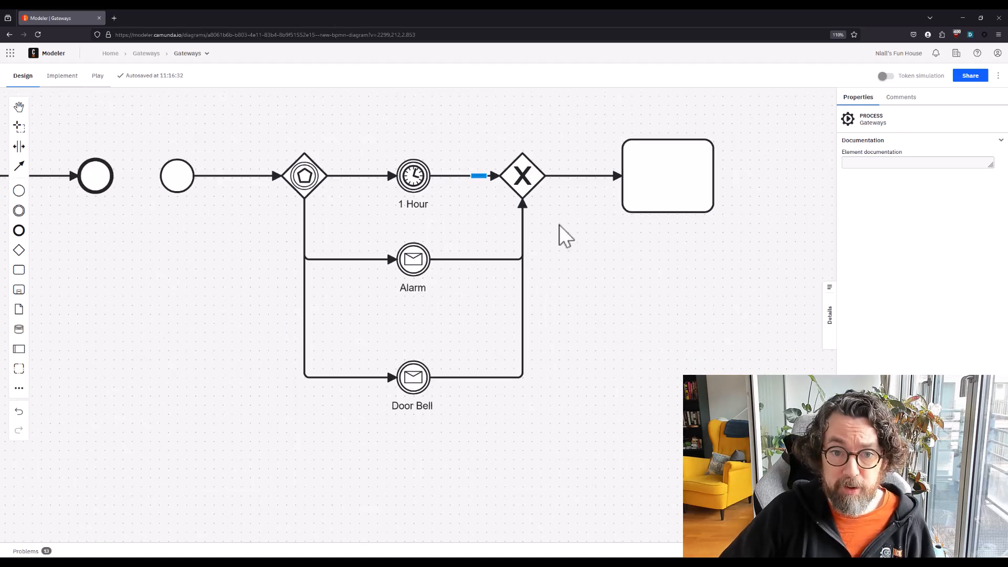
drag(626, 277, 594, 318)
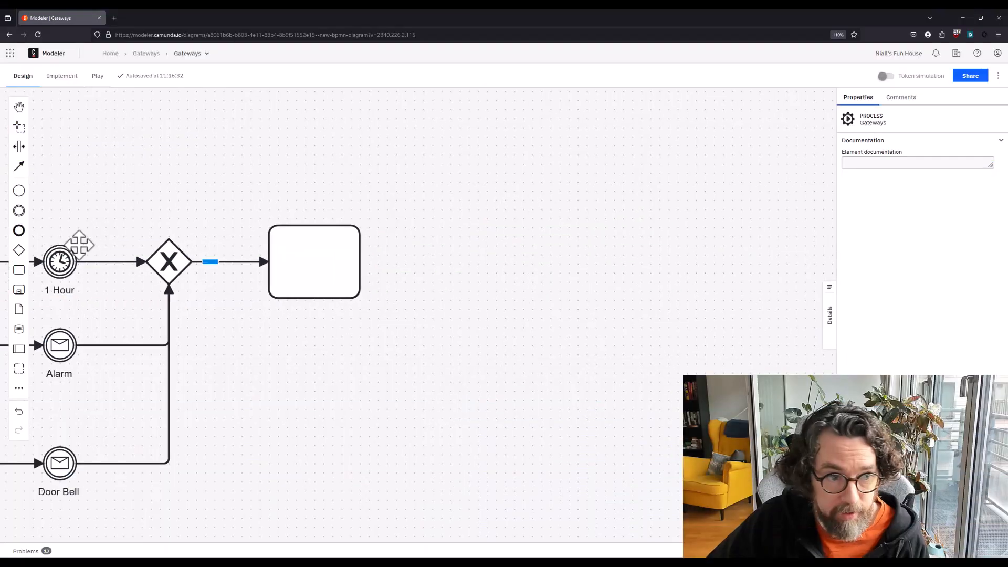
click(19, 250)
click(549, 262)
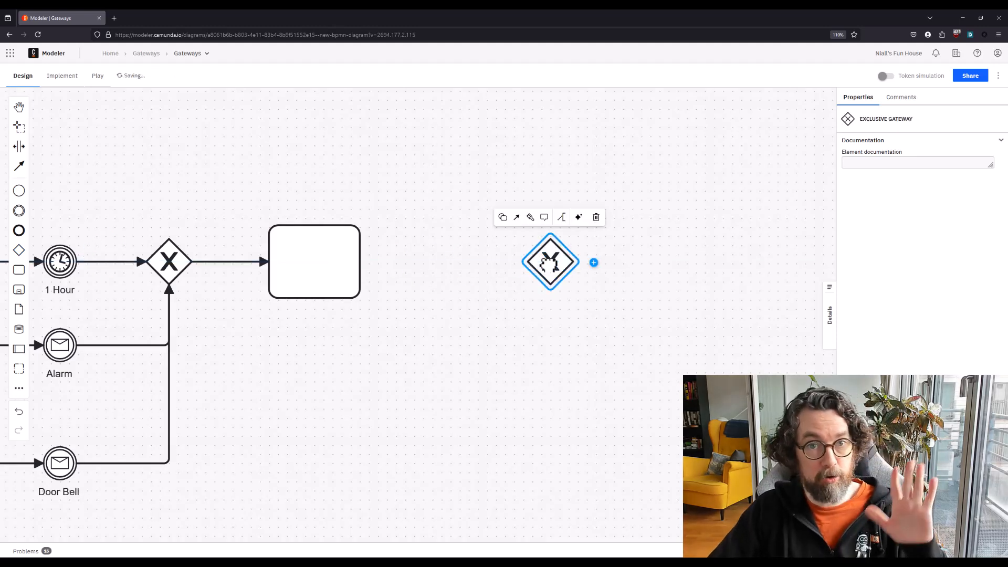
click(503, 218)
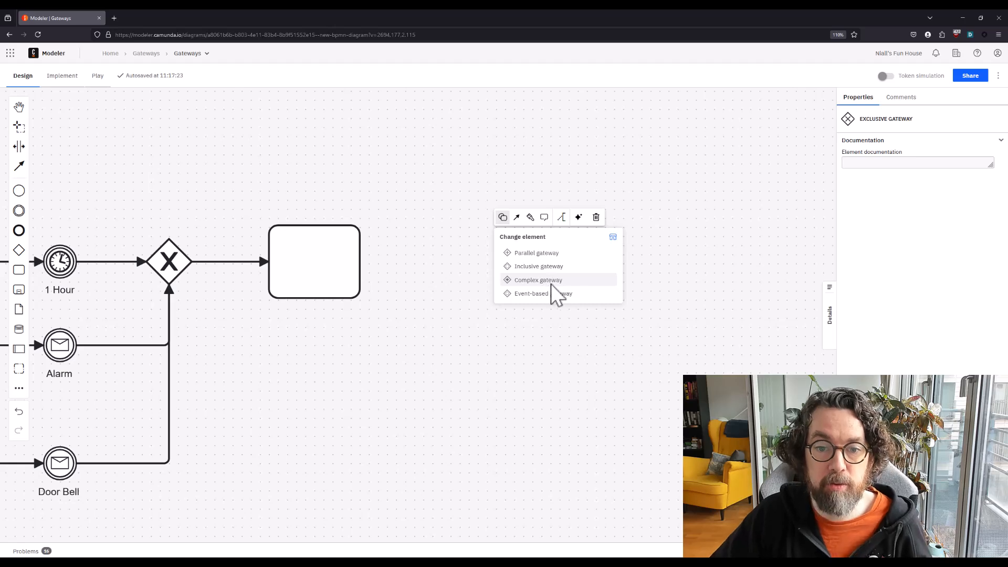
click(554, 293)
drag(582, 316, 560, 314)
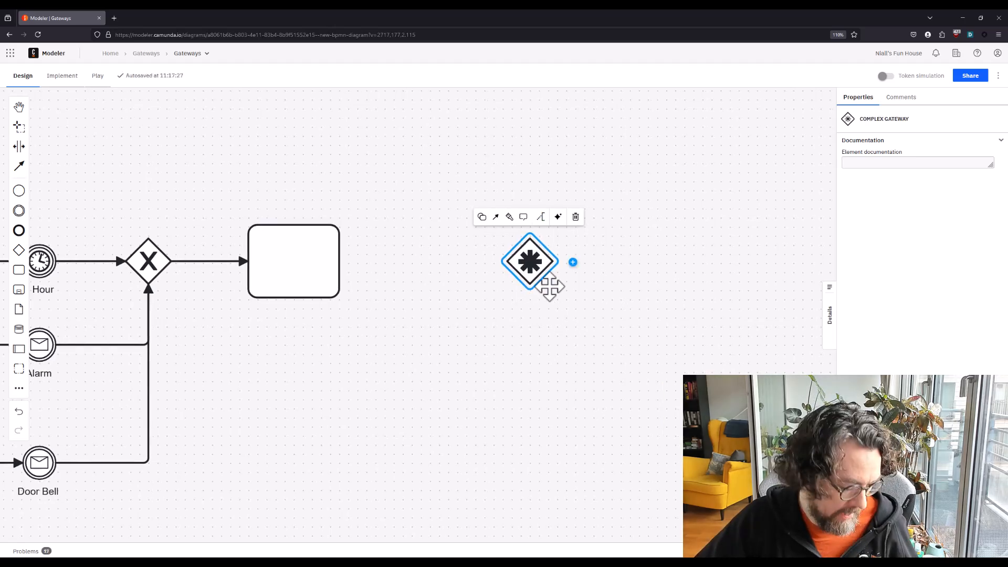
scroll(547, 286, up, 2)
click(595, 304)
click(548, 259)
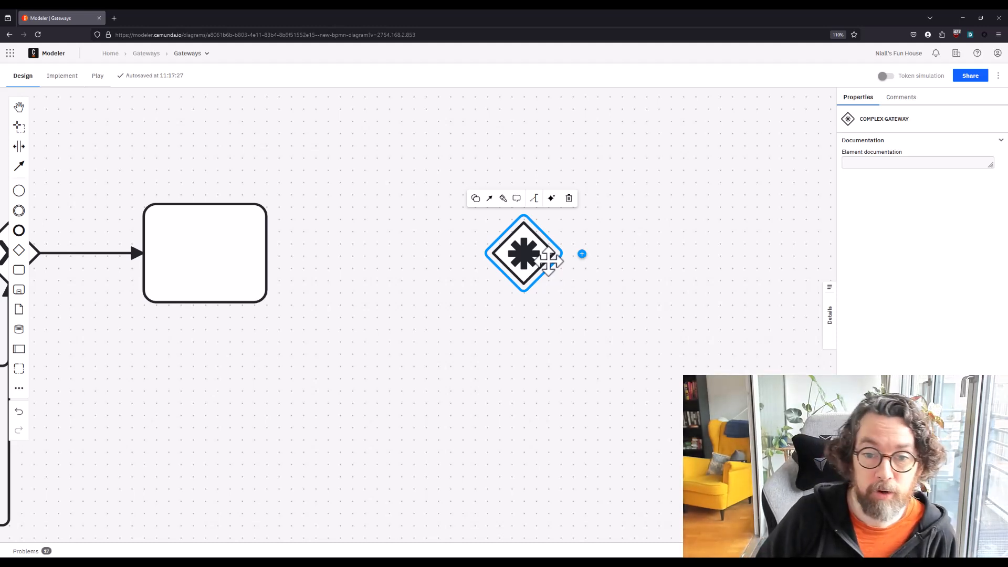
click(568, 198)
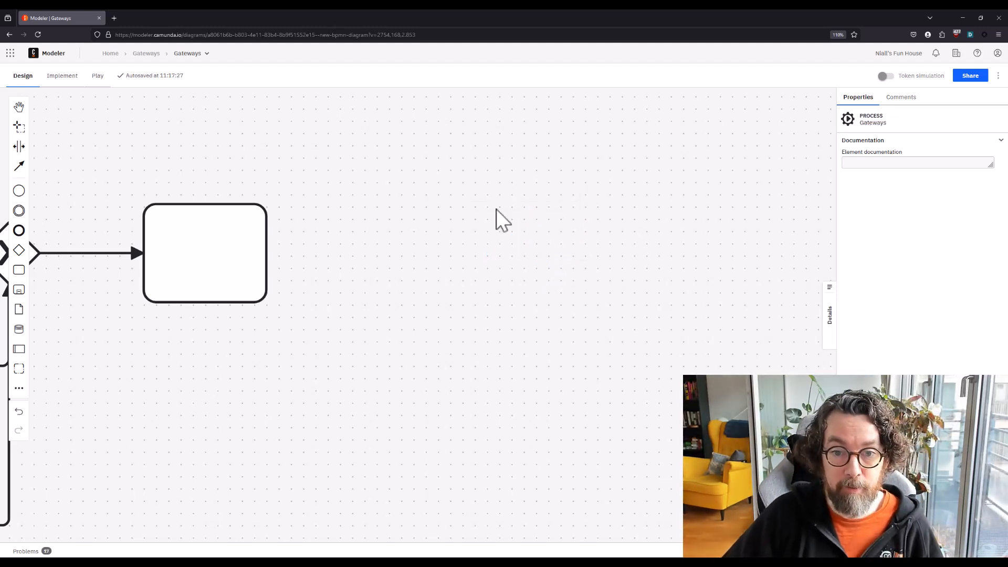
Append an end event after the unnamed task
click(257, 252)
click(294, 268)
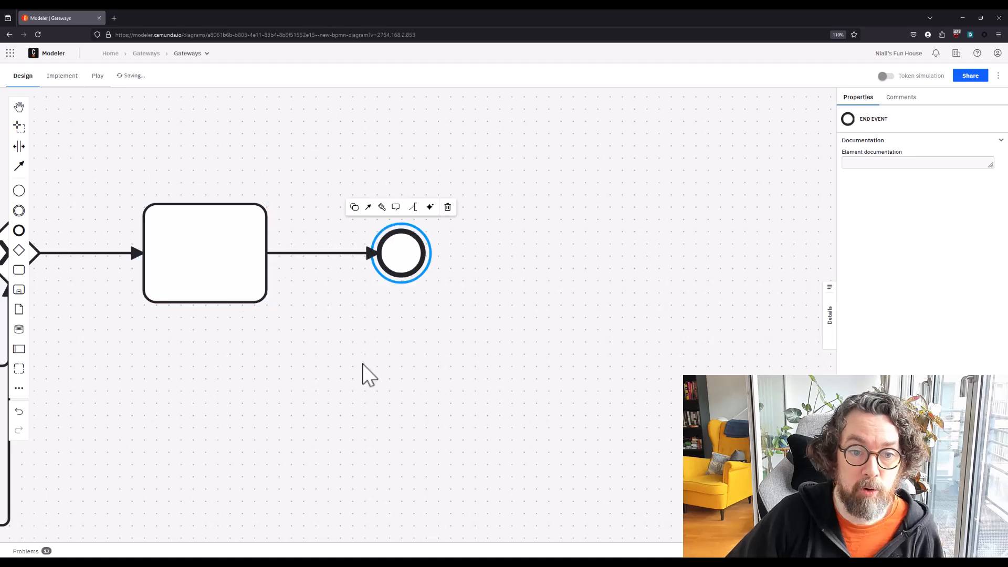
click(357, 381)
Replace the end and start events between the merging inclusive gateway and the event-based gateway with a direct sequence flow
scroll(363, 388, down, 3)
drag(367, 398, 675, 398)
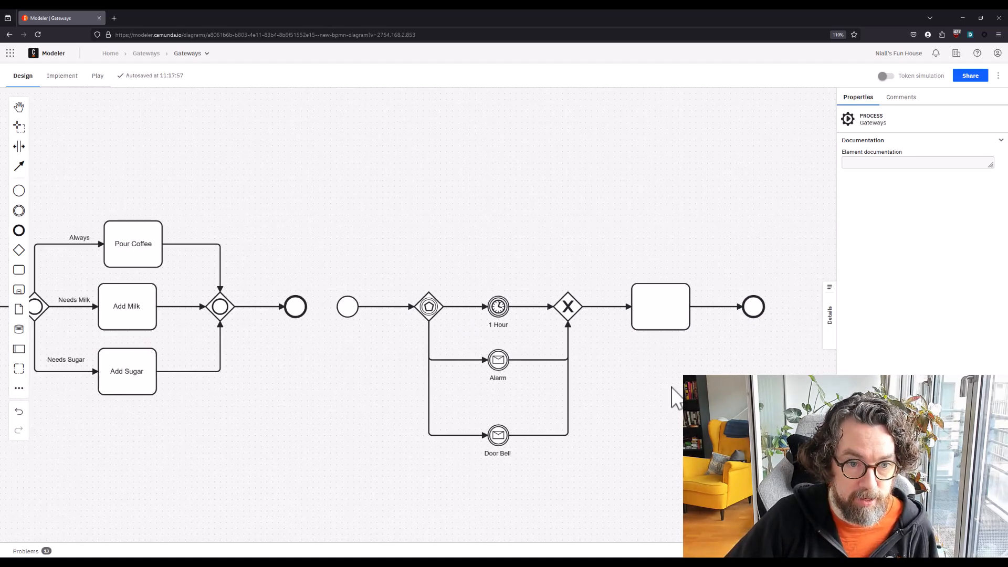
click(294, 307)
key(Delete)
click(342, 308)
key(Delete)
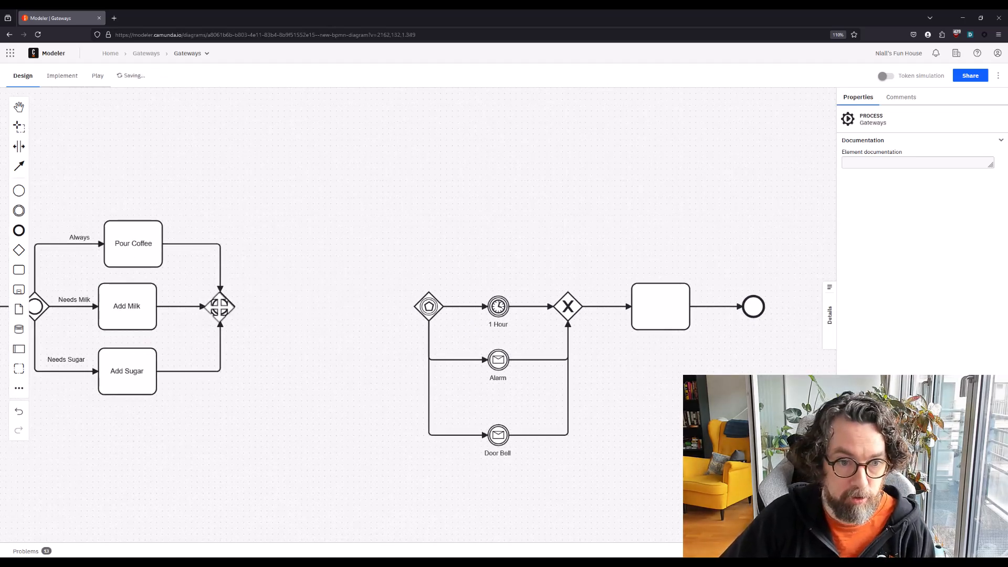
click(219, 305)
click(189, 274)
click(423, 311)
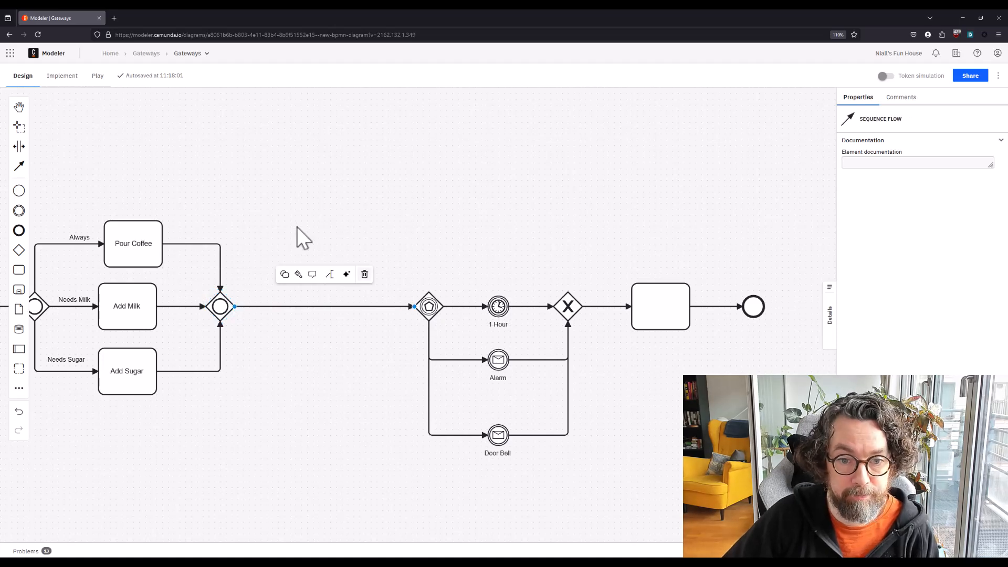
click(301, 225)
Delete the start event before the splitting inclusive gateway, and connect the Coffee Break task to that gateway
drag(363, 187, 810, 200)
click(412, 319)
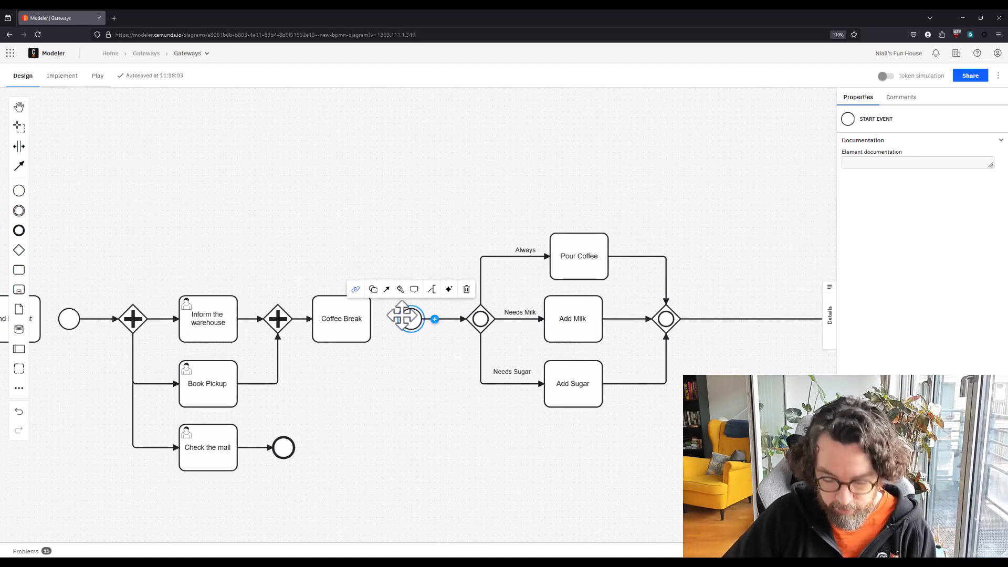
key(Delete)
click(353, 301)
click(309, 278)
click(477, 317)
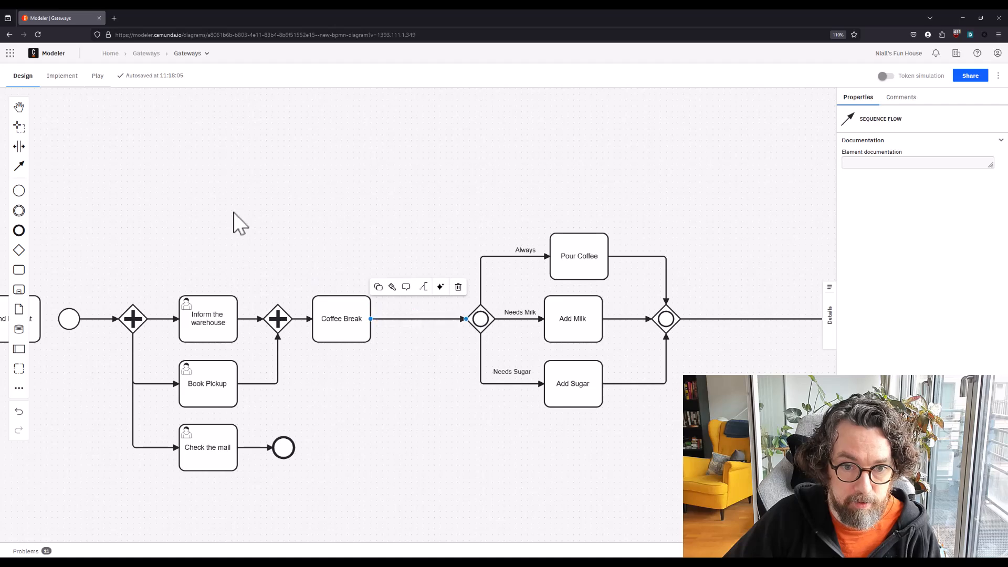
click(246, 209)
Delete the start event before the splitting parallel gateway, and connect the Send Product task to that gateway
drag(247, 209, 514, 236)
click(346, 344)
key(Delete)
click(286, 329)
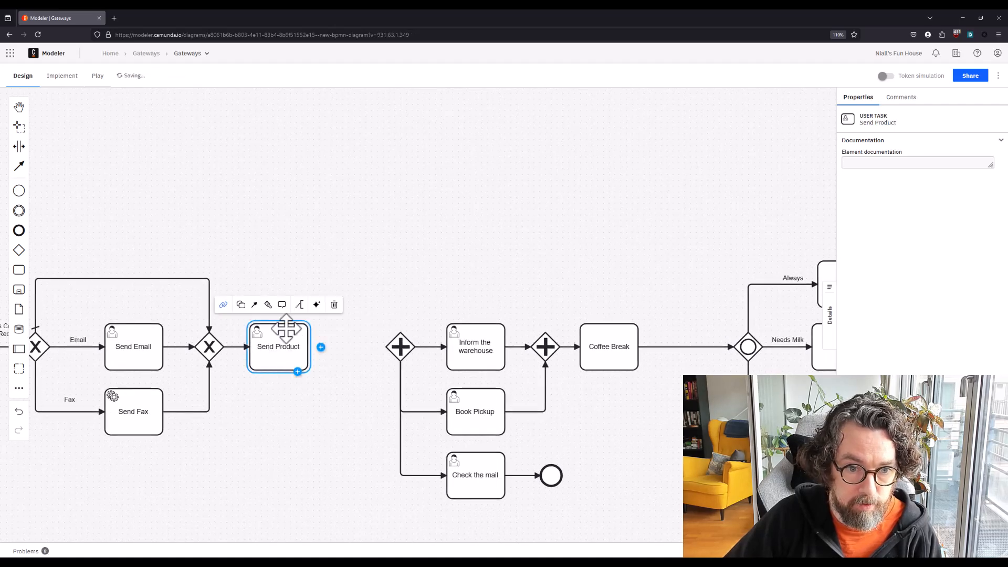
drag(255, 306, 399, 339)
click(254, 194)
Turn on token simulation and start a token at the Start Process event
drag(254, 193, 387, 101)
scroll(149, 344, up, 2)
drag(152, 350, 129, 331)
scroll(86, 320, up, 1)
scroll(86, 320, up, 1)
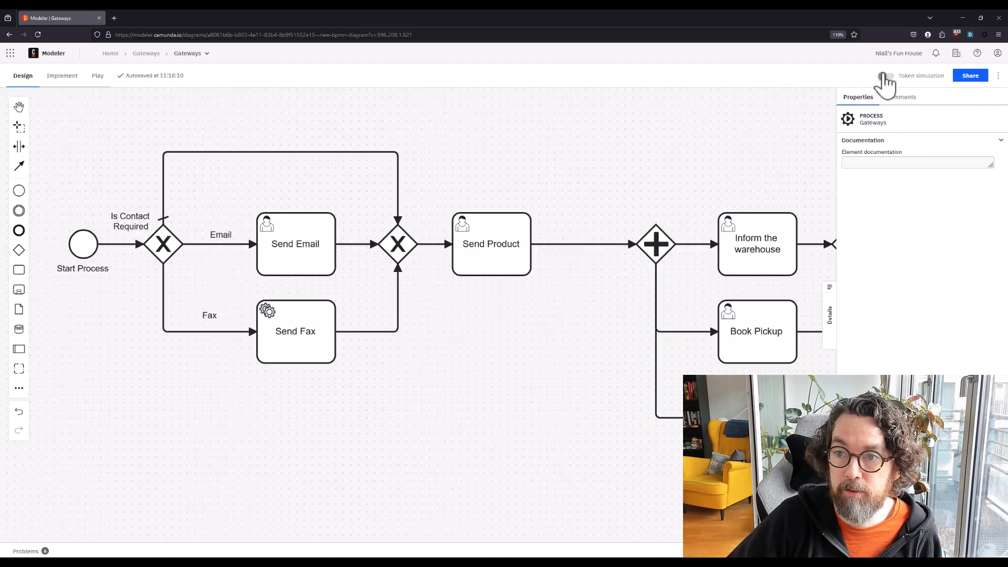
click(886, 76)
click(69, 232)
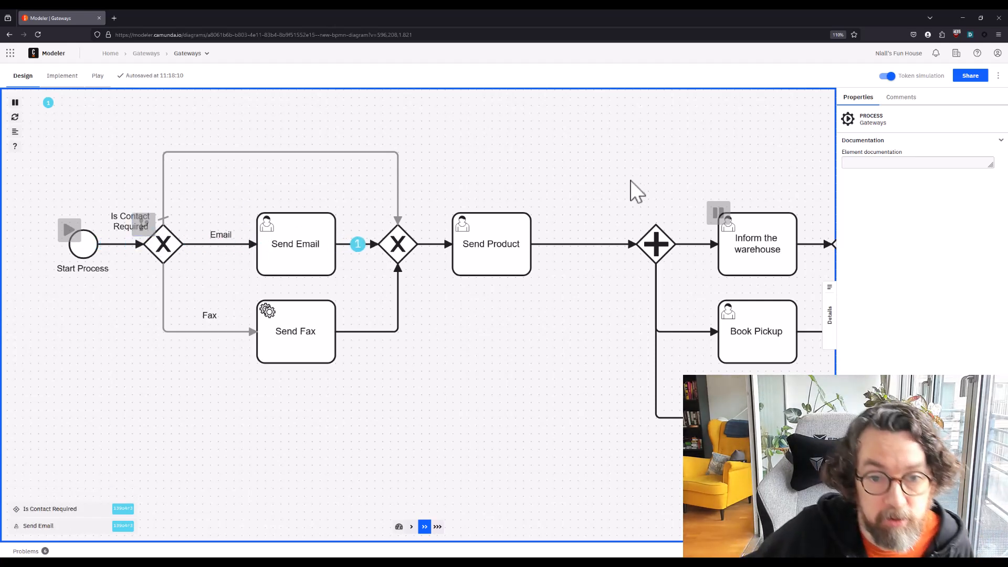
Follow the token through the splitting parallel gateway and release the one paused at the Inform the warehouse task
drag(503, 167, 308, 154)
drag(469, 139, 387, 169)
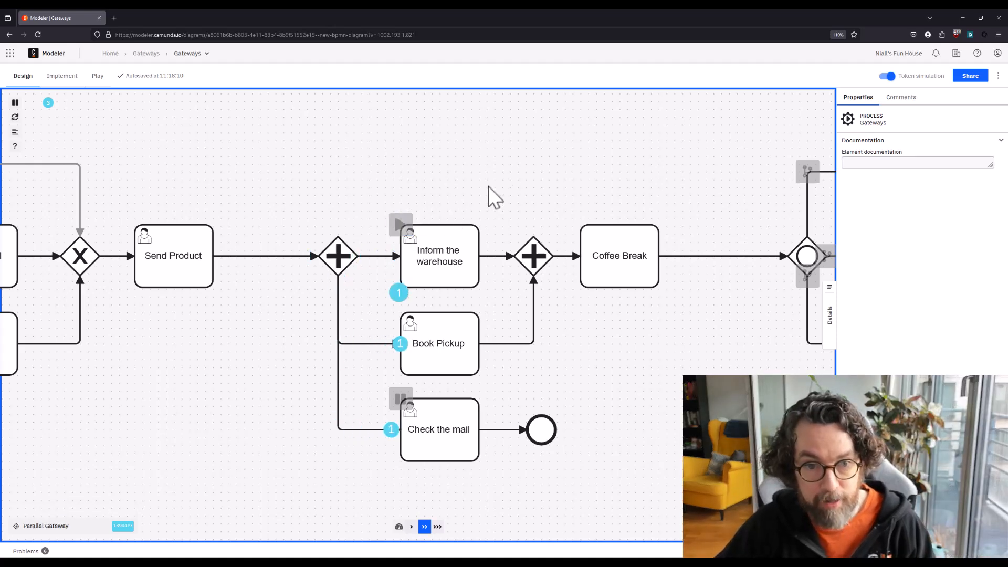
drag(551, 166, 457, 142)
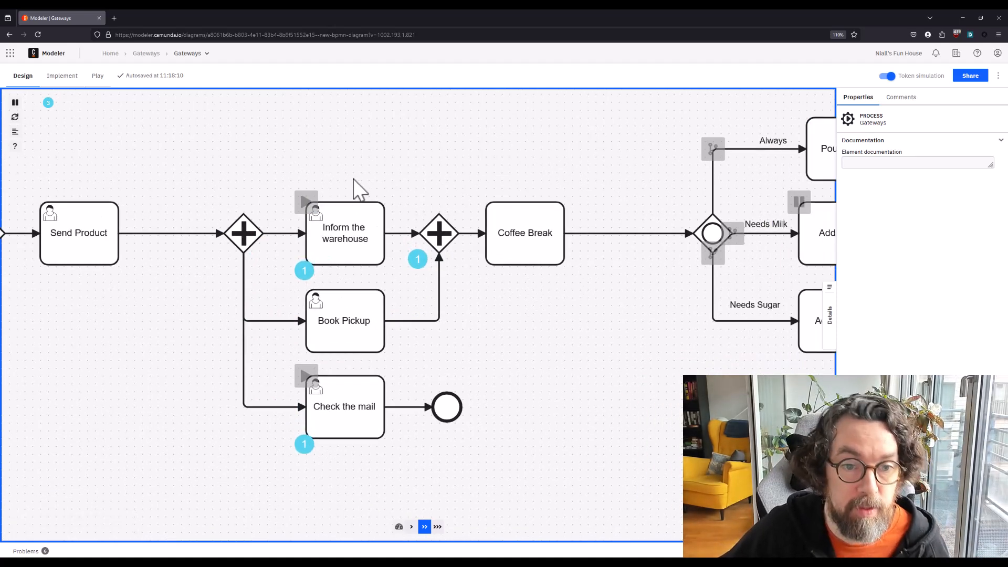
click(316, 206)
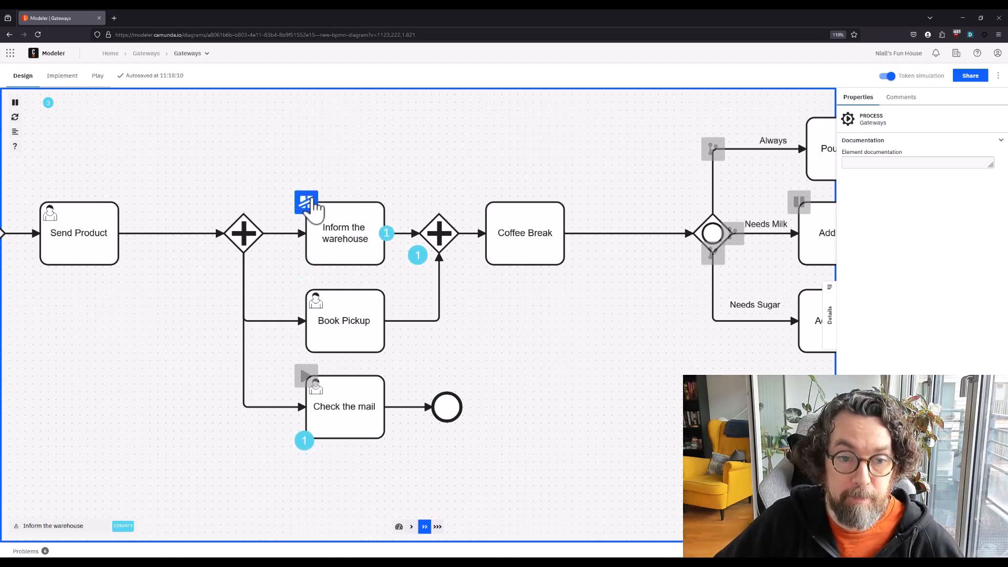
Follow the token past Coffee Break into the inclusive gateway branches and release the one paused at the Add Milk task
drag(558, 332, 369, 367)
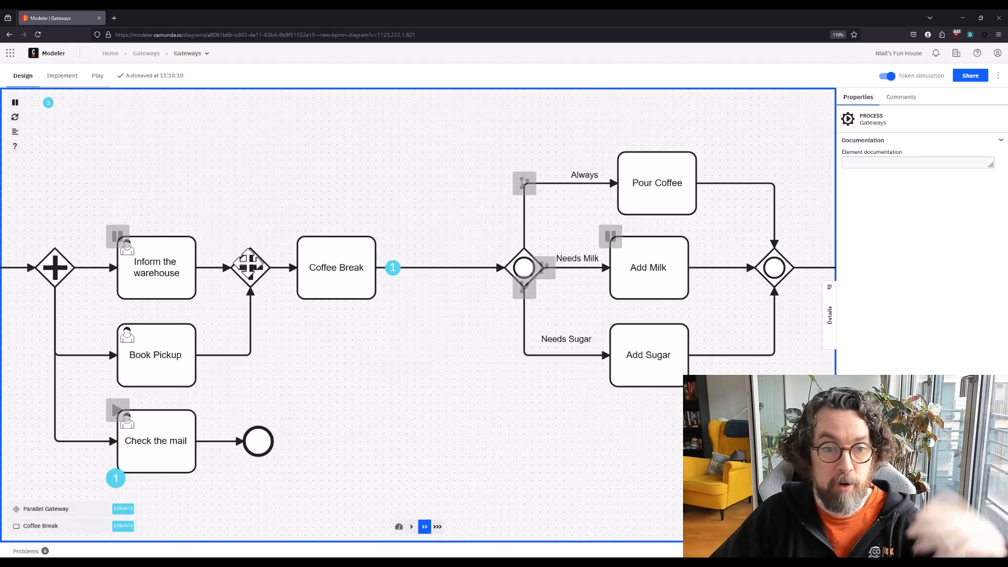
drag(487, 386, 339, 402)
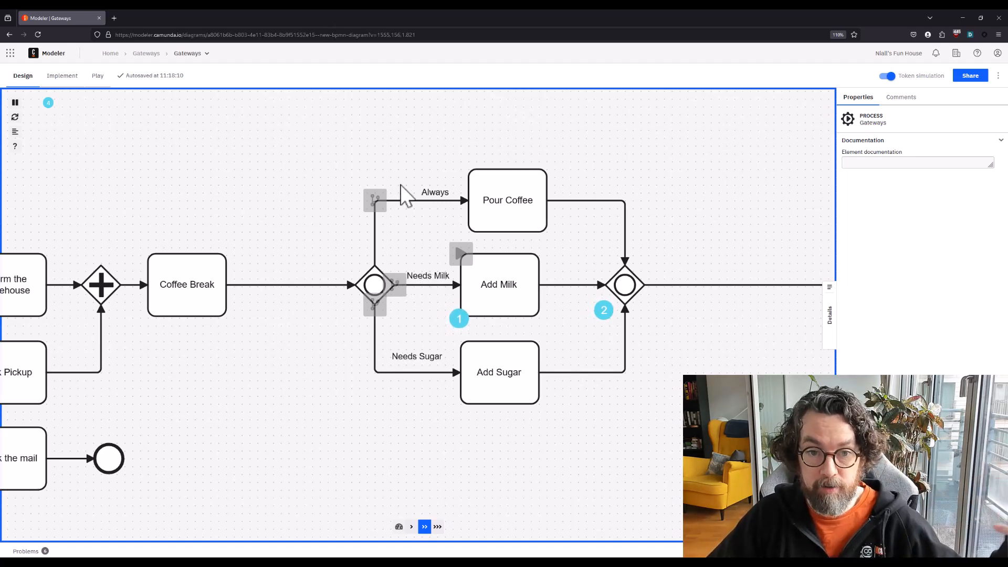
drag(678, 197, 532, 200)
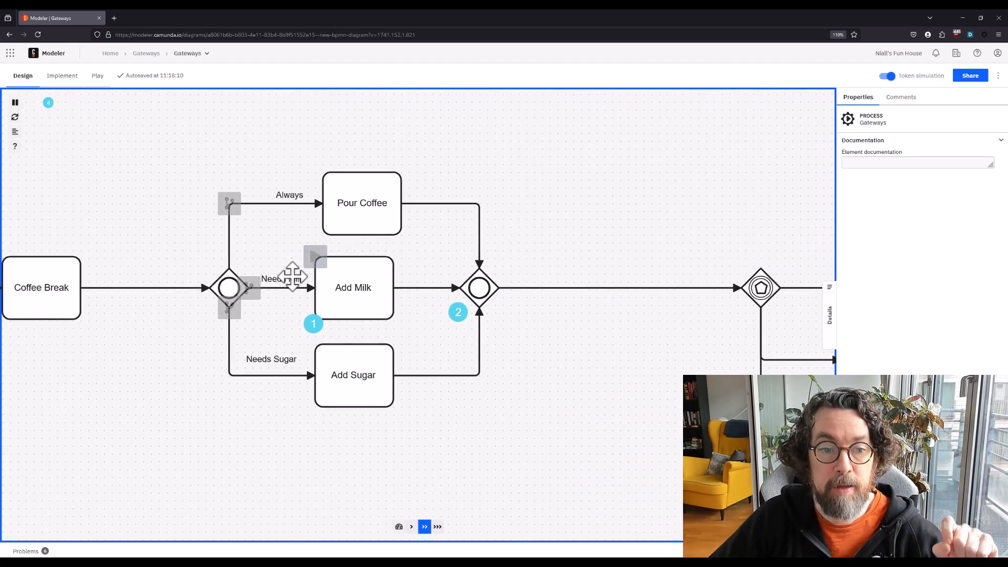
click(315, 257)
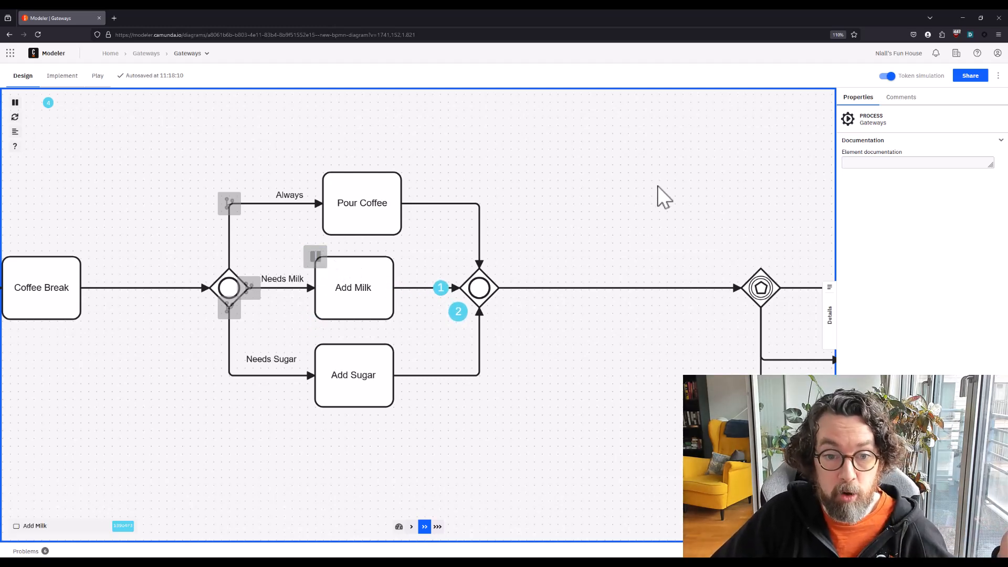
Trigger the Door Bell event after the event-based gateway and follow the token towards the final end event
drag(635, 197, 339, 187)
drag(448, 175, 414, 142)
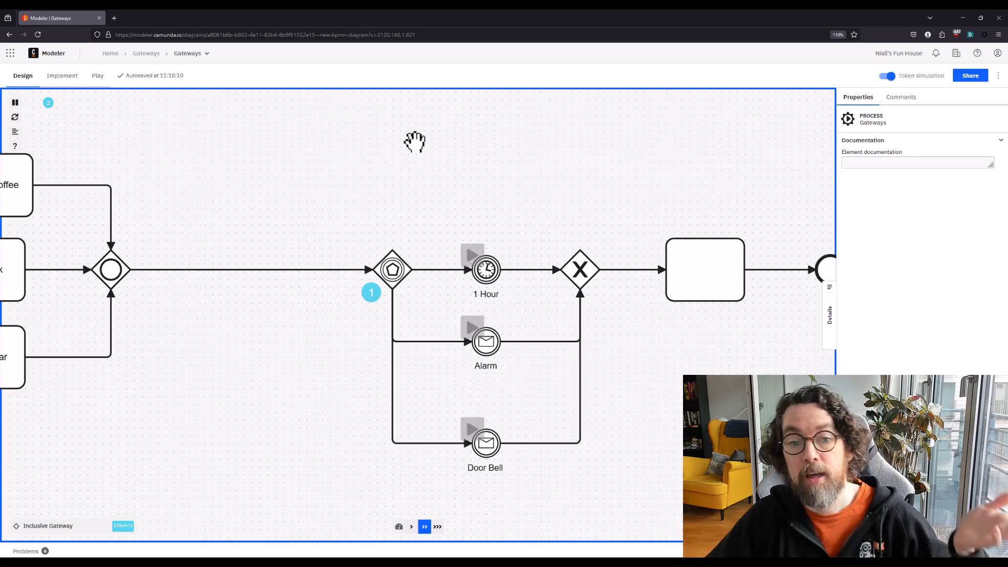
drag(462, 222, 442, 196)
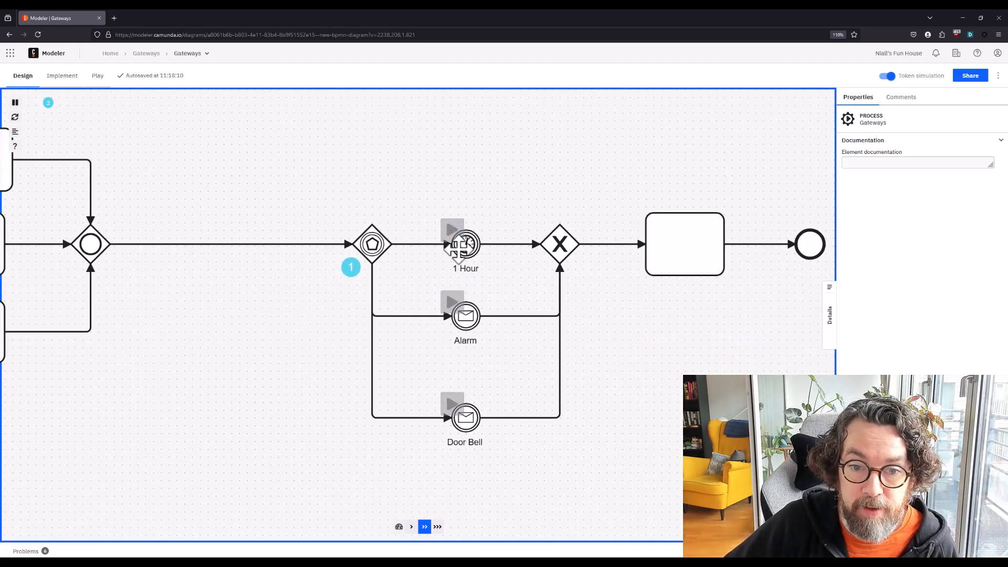
click(452, 404)
drag(610, 399, 532, 473)
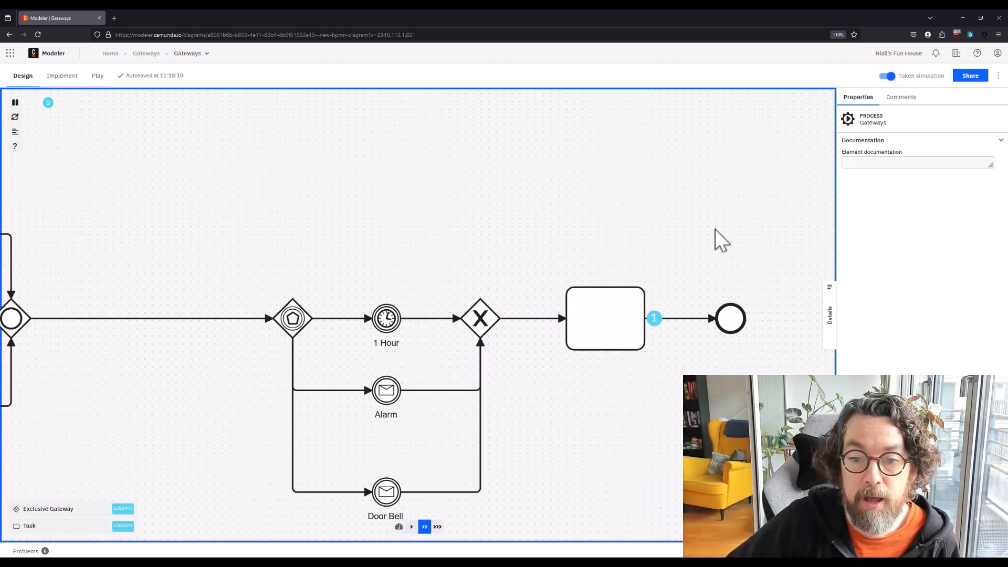